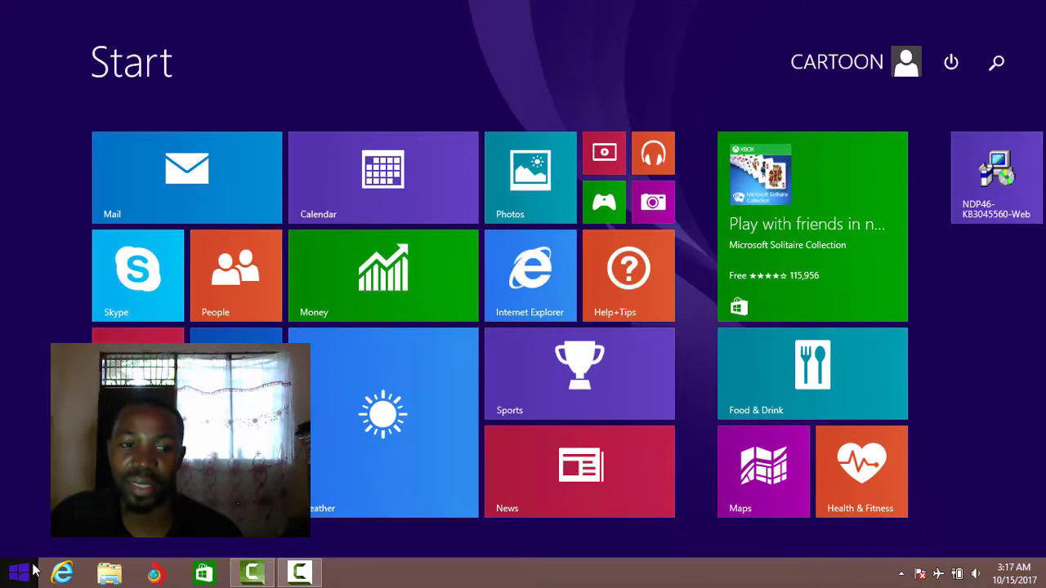
# - Launch Adobe Illustrator CS5.1 from the list of installed apps
pyautogui.click(104, 548)
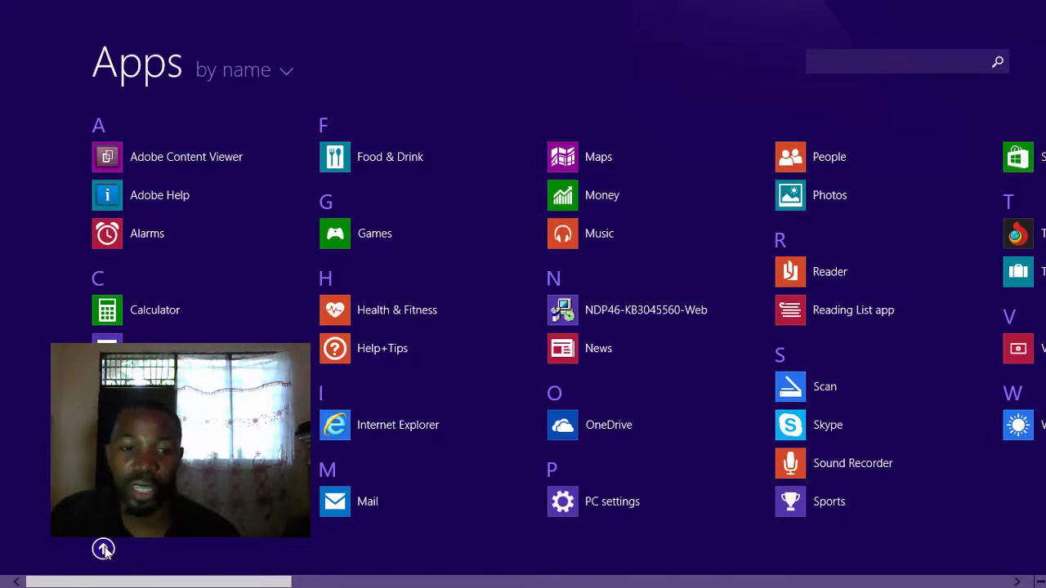
pyautogui.moveTo(270, 583); pyautogui.dragTo(464, 583)
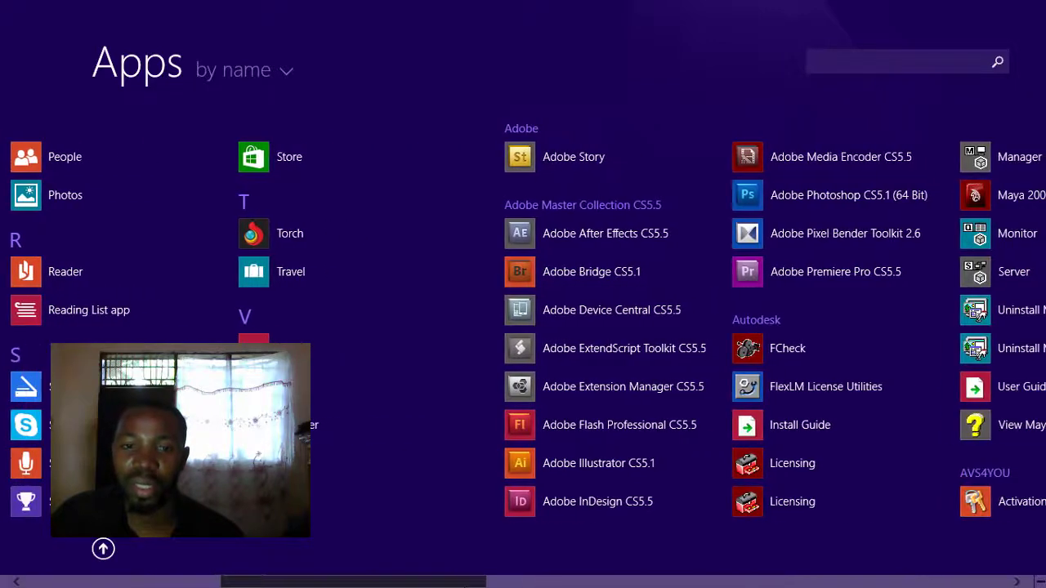
pyautogui.click(521, 464)
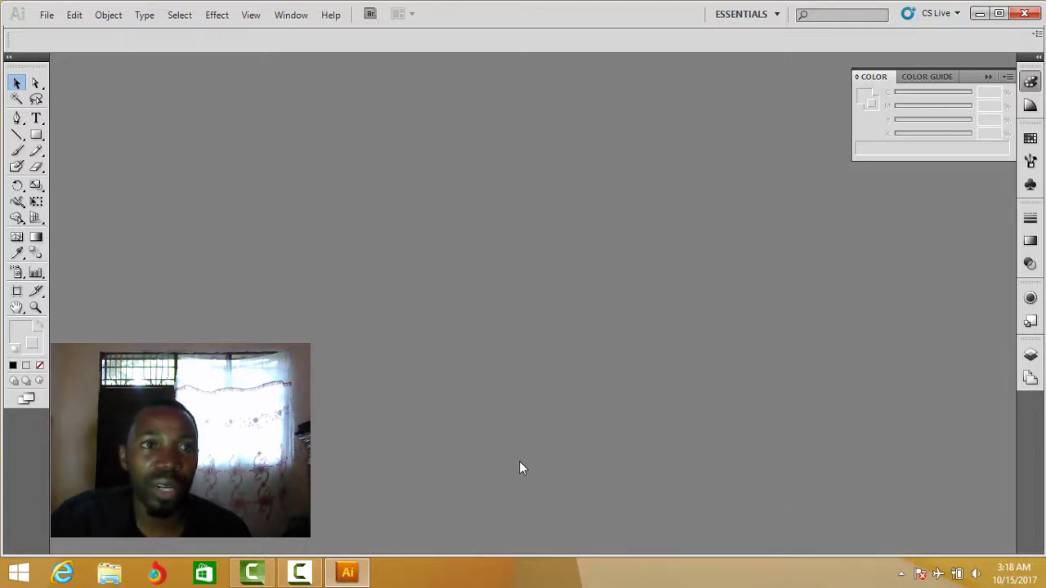
# - Create a new A3 landscape document of 420 x 297 mm with one artboard
pyautogui.click(47, 16)
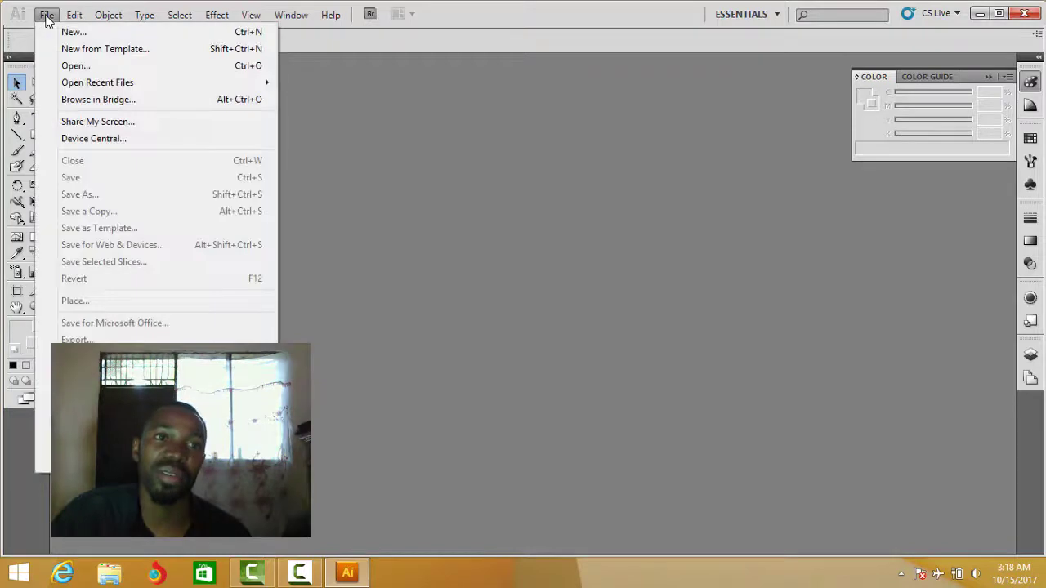
pyautogui.click(95, 38)
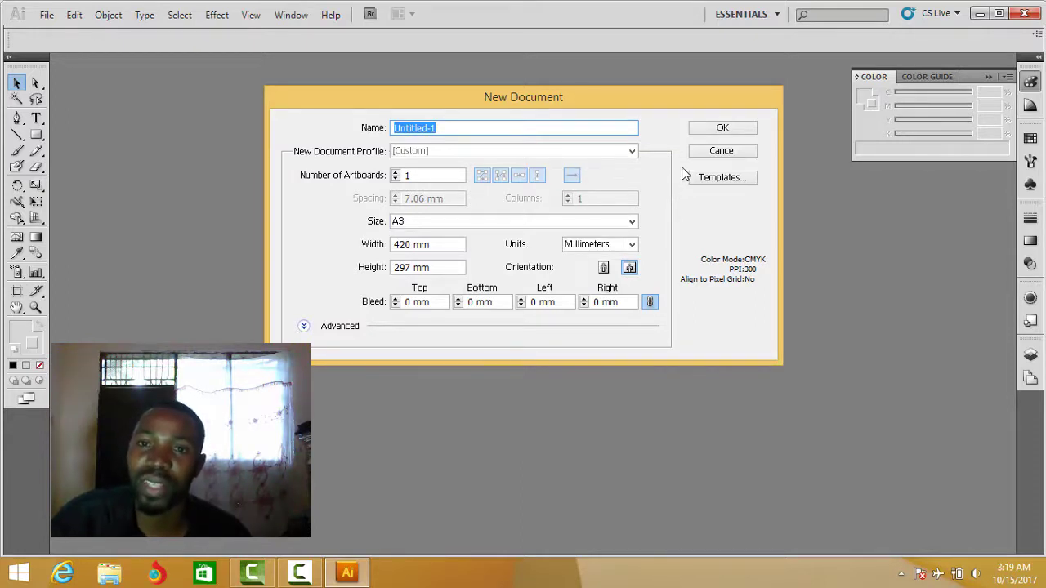
pyautogui.click(723, 129)
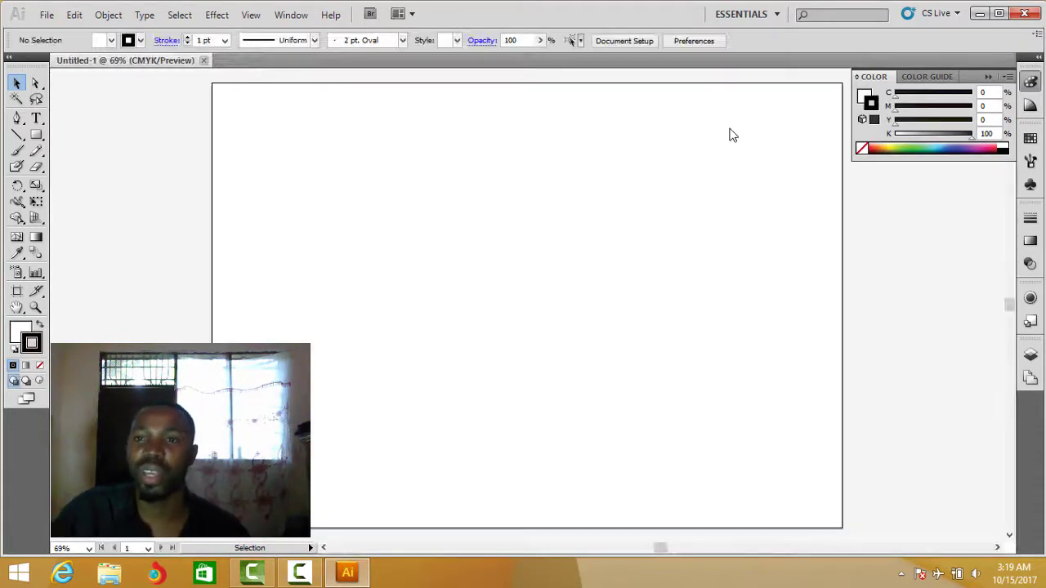
# - Load the user-defined VooDoo4u2nvIllustratorHairBrush brush library and make its tapered brush the current one
pyautogui.click(1030, 163)
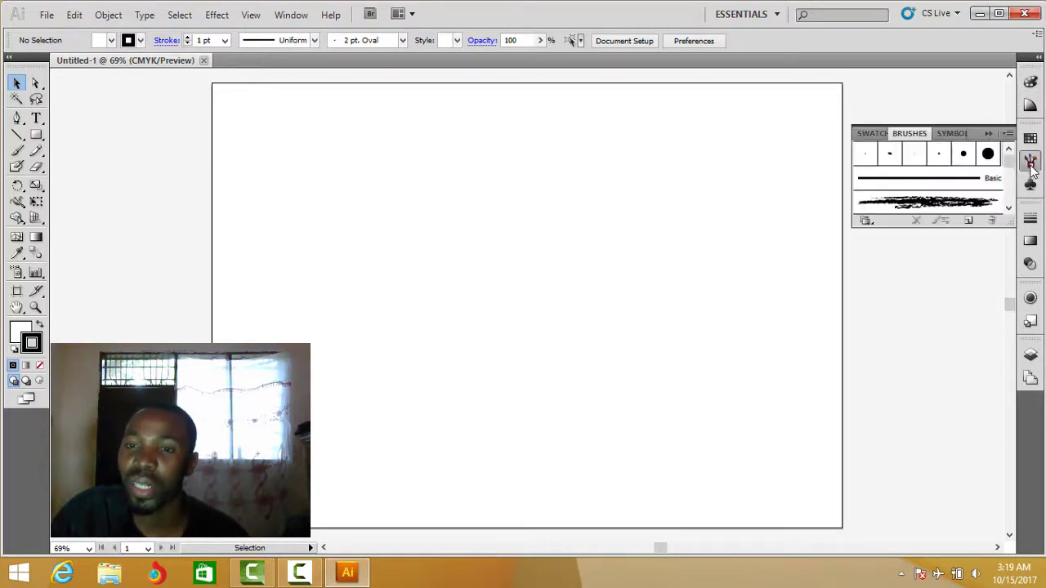
pyautogui.click(873, 224)
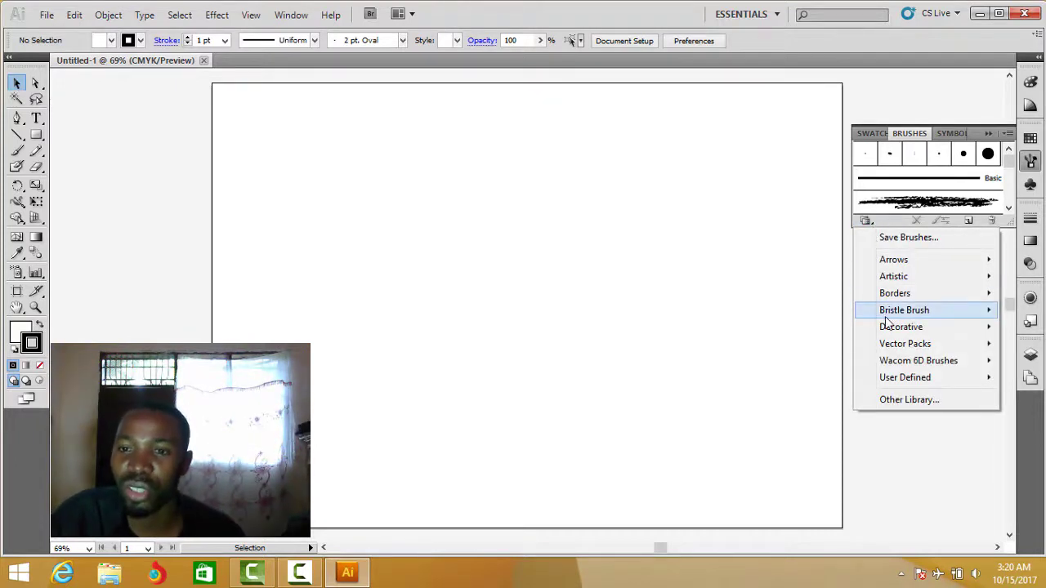
pyautogui.moveTo(893, 368)
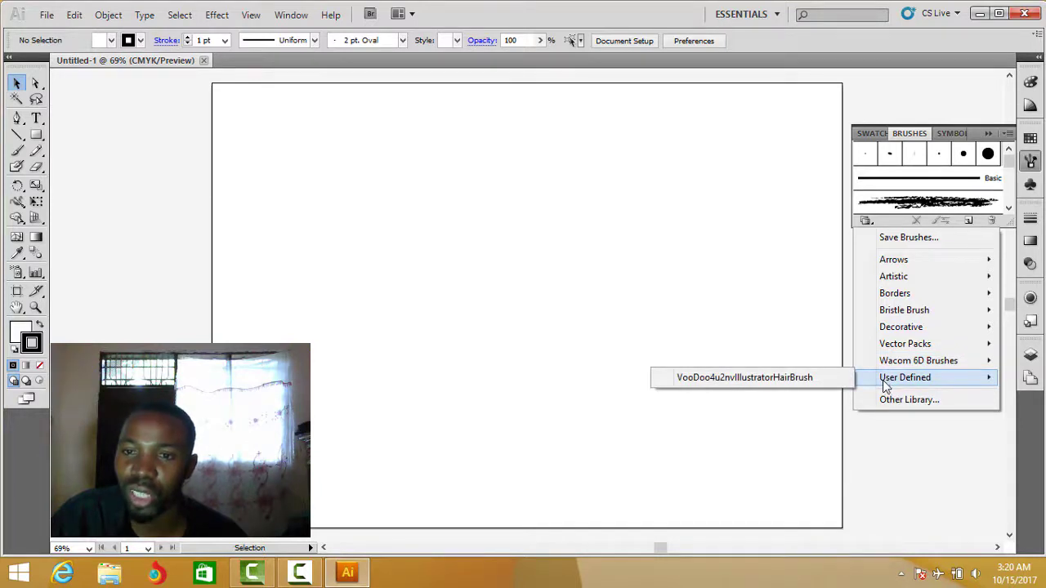
pyautogui.click(804, 383)
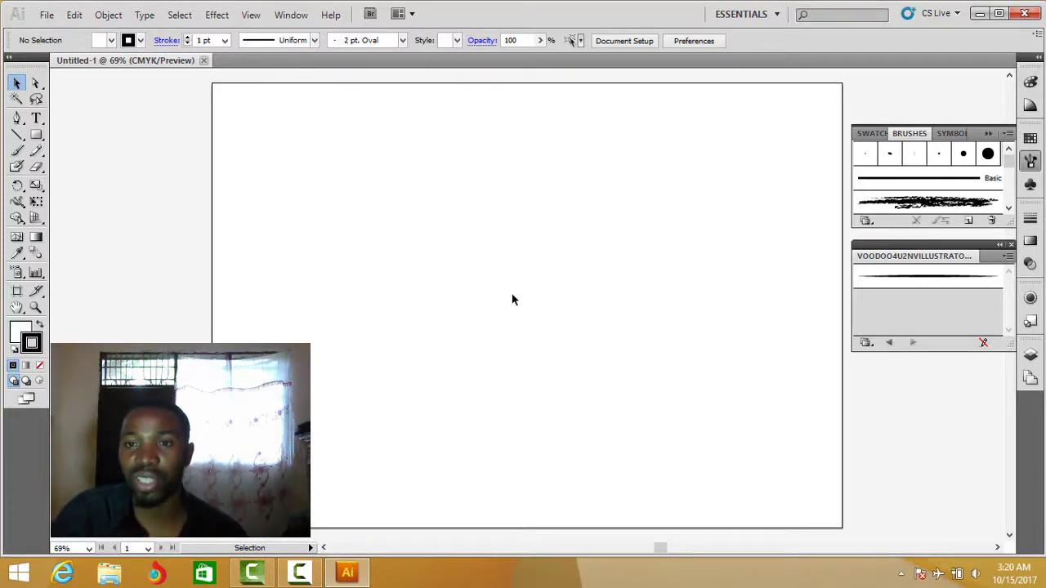
pyautogui.click(888, 283)
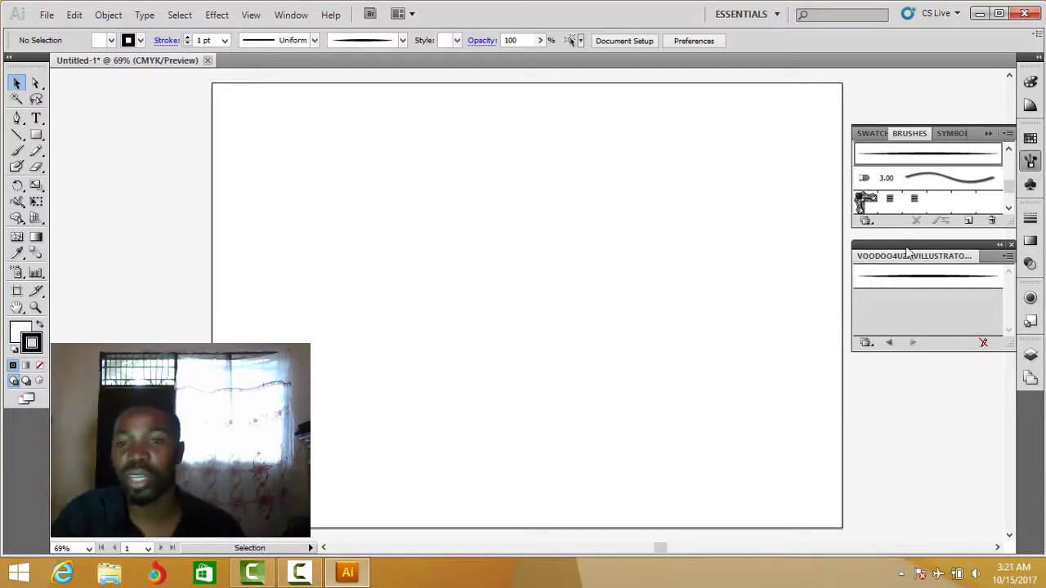
# - Paint the character's rounded head top, a small nose bump and the long curved front of the body with the Paintbrush
pyautogui.click(17, 152)
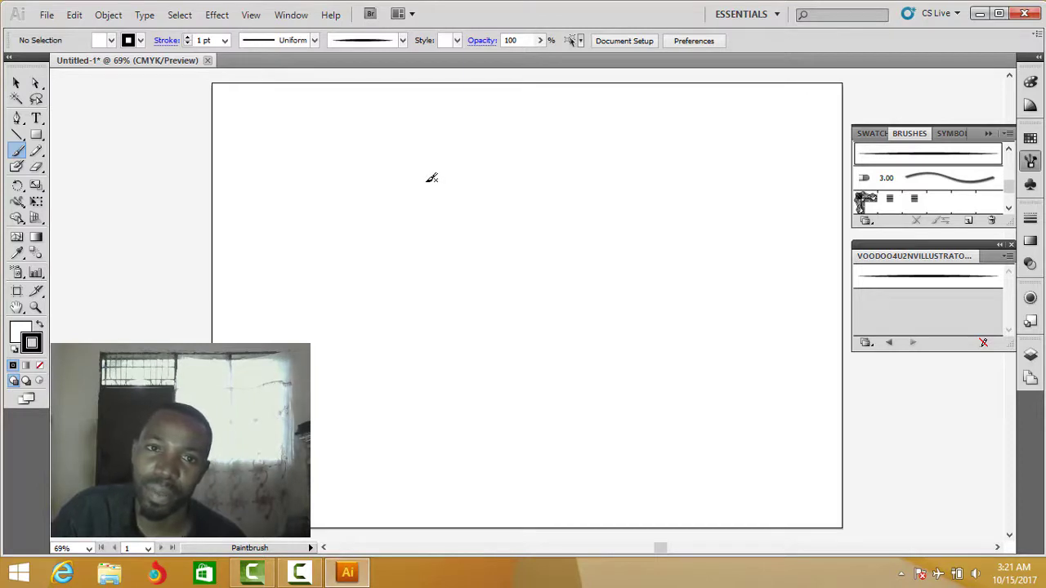
pyautogui.moveTo(427, 180)
pyautogui.mouseDown()
pyautogui.moveTo(455, 123)
pyautogui.moveTo(492, 104)
pyautogui.moveTo(544, 113)
pyautogui.moveTo(564, 135)
pyautogui.mouseUp()
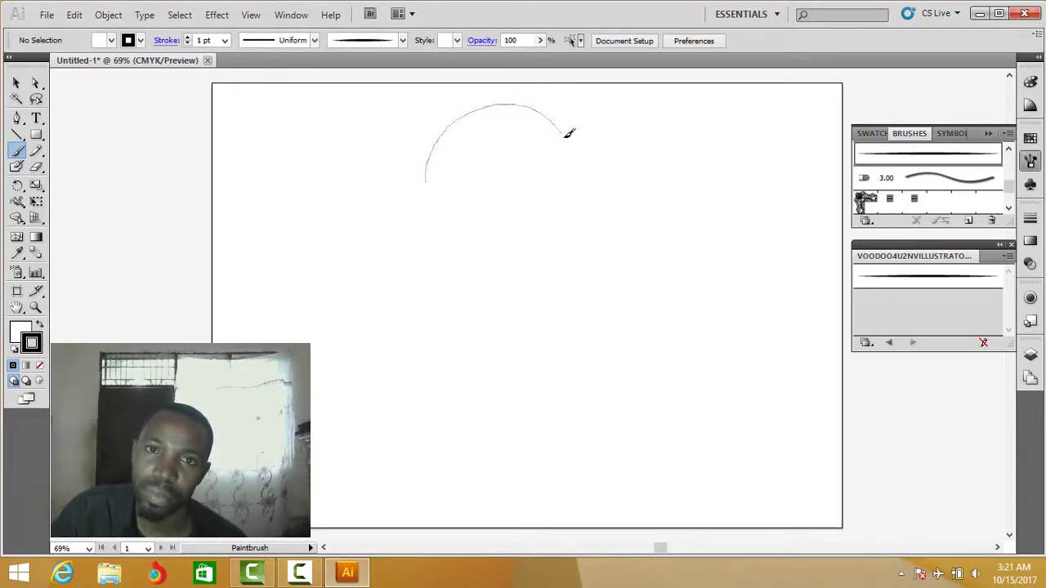
pyautogui.moveTo(577, 194); pyautogui.dragTo(576, 216)
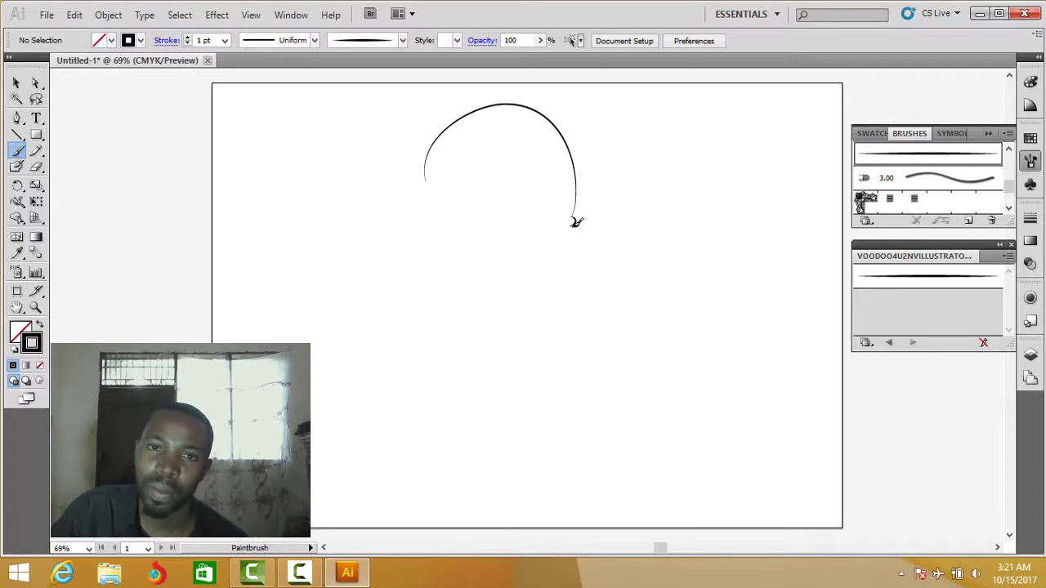
pyautogui.moveTo(575, 239)
pyautogui.mouseDown()
pyautogui.moveTo(558, 320)
pyautogui.moveTo(519, 383)
pyautogui.mouseUp()
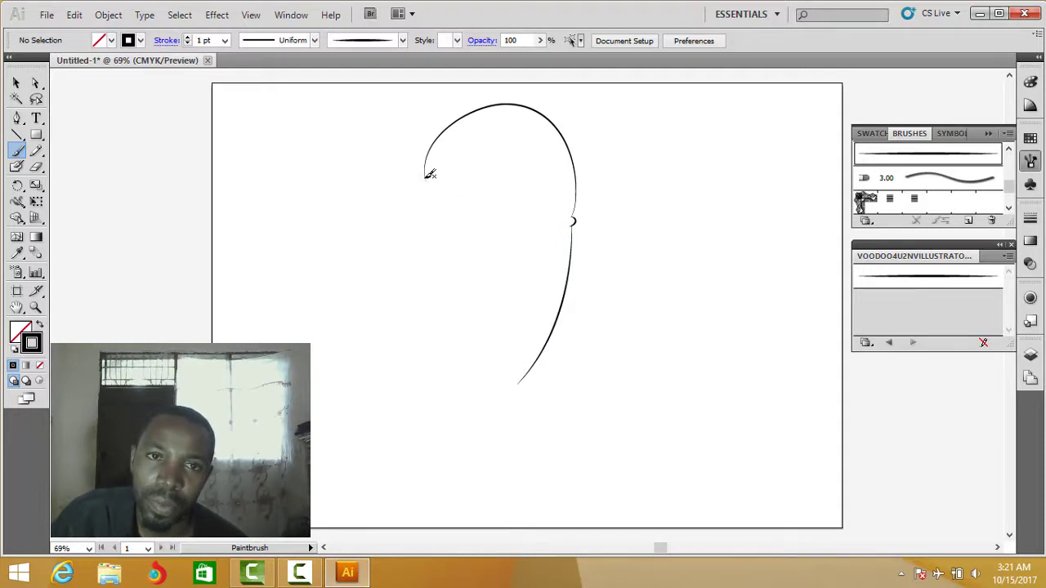
pyautogui.moveTo(426, 179)
pyautogui.mouseDown()
pyautogui.moveTo(454, 320)
pyautogui.moveTo(451, 360)
pyautogui.moveTo(431, 389)
pyautogui.mouseUp()
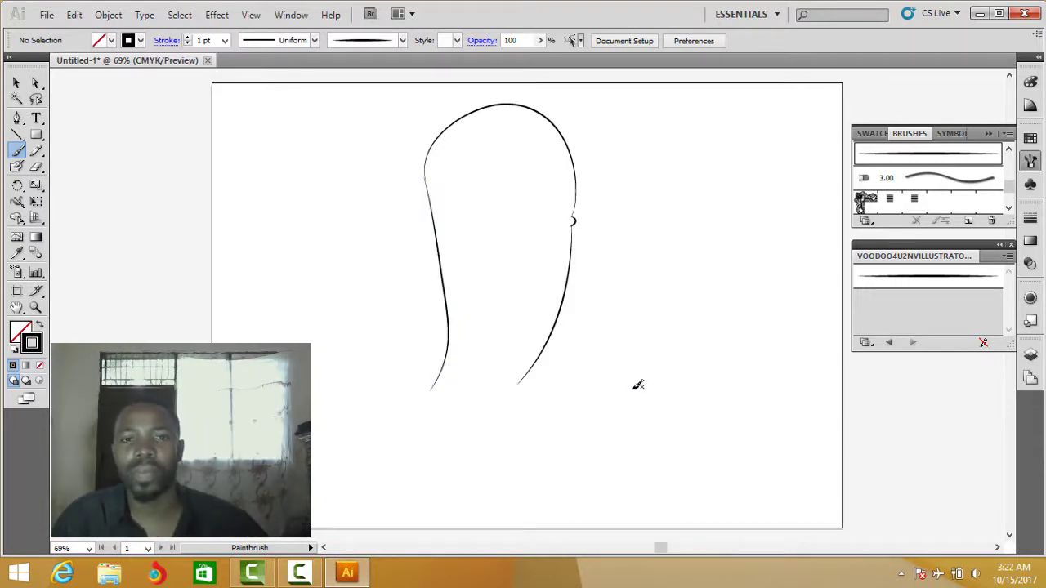
pyautogui.click(18, 85)
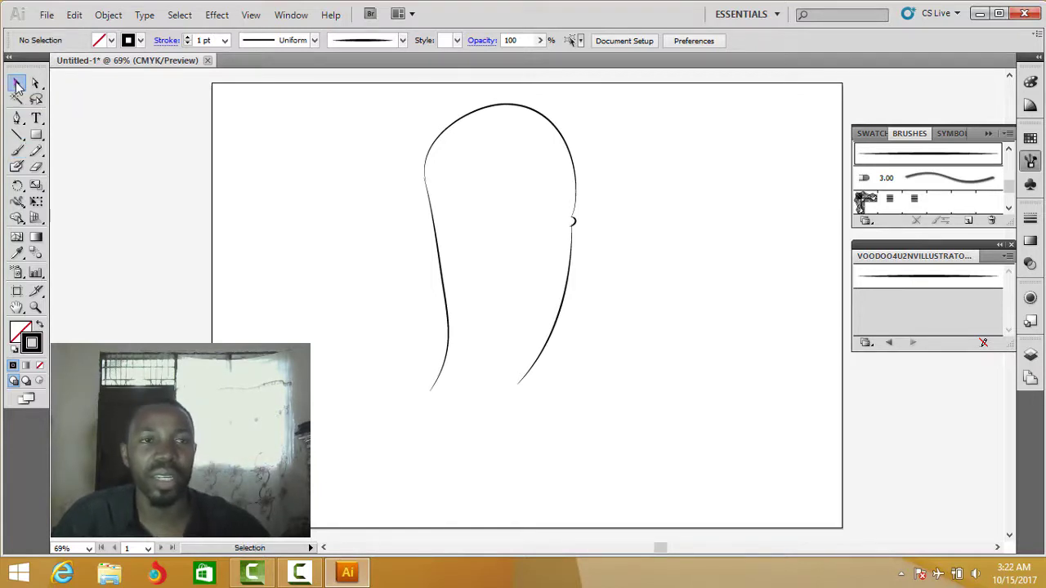
pyautogui.click(448, 307)
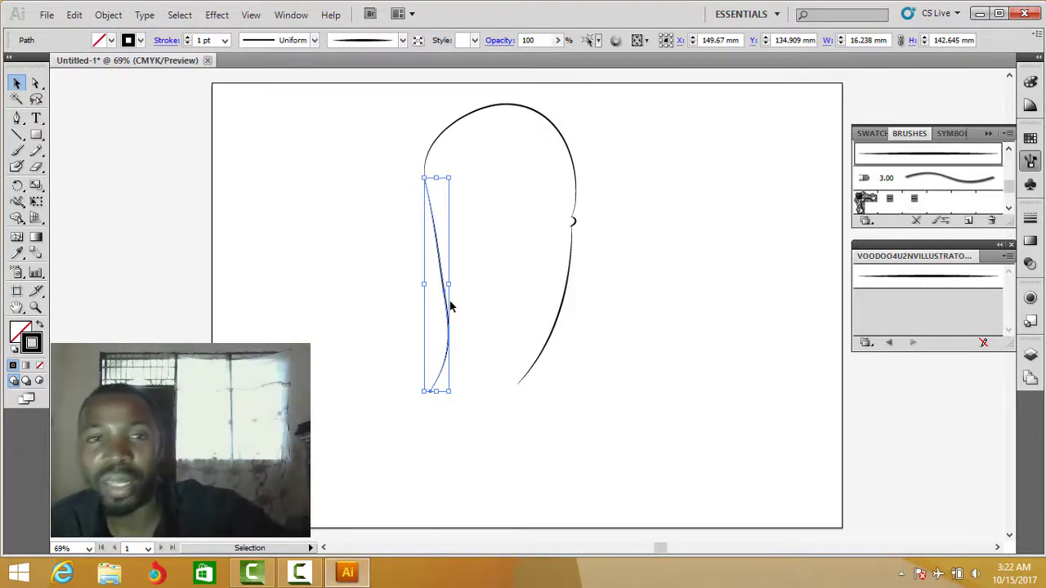
pyautogui.press('Delete')
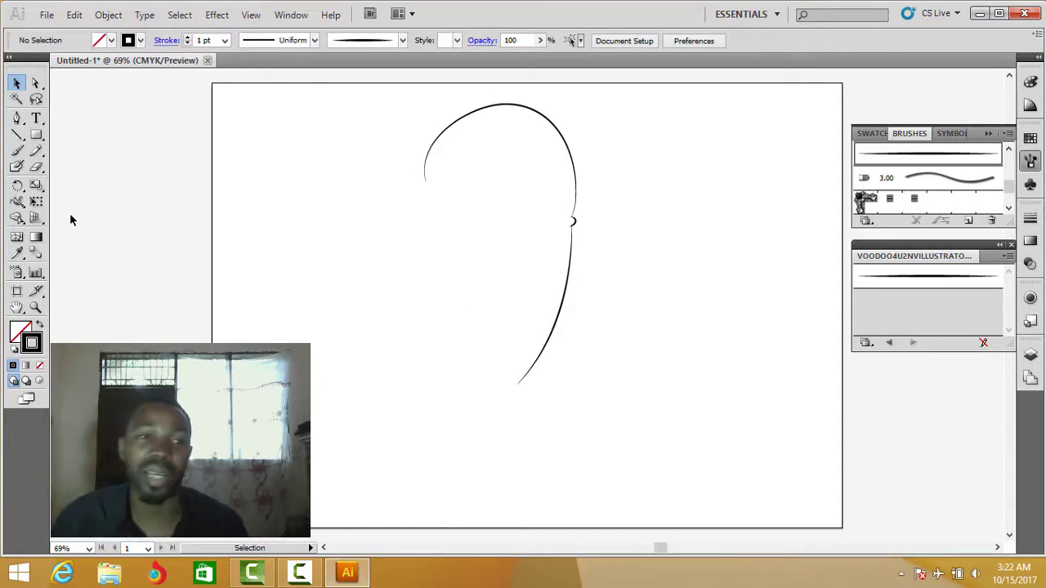
# - Paint an inward-curving back line from the head to the waist, and close the body with a curved double-line waistband
pyautogui.click(17, 150)
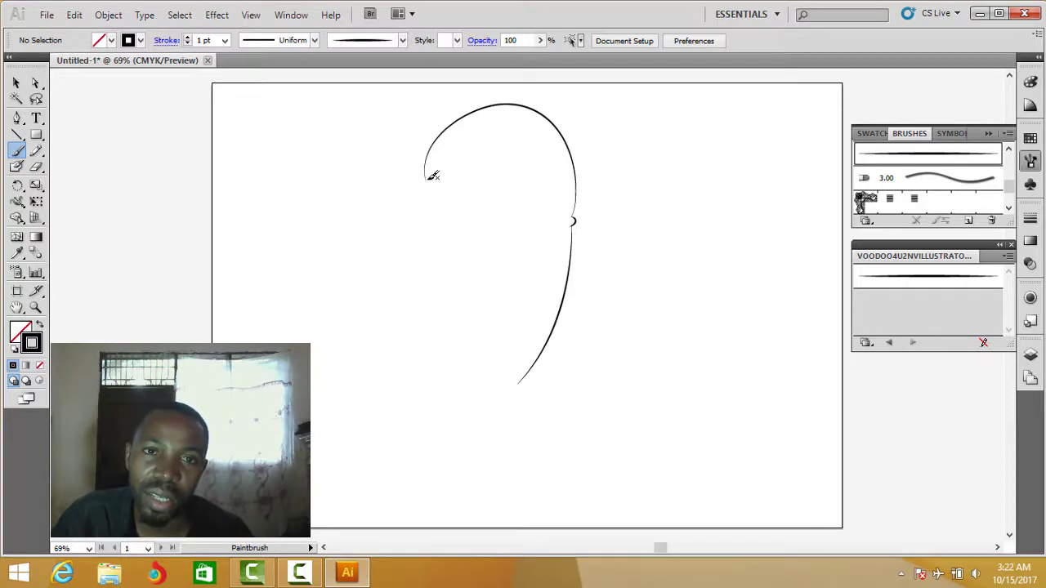
pyautogui.moveTo(430, 174)
pyautogui.mouseDown()
pyautogui.moveTo(474, 285)
pyautogui.moveTo(474, 324)
pyautogui.mouseUp()
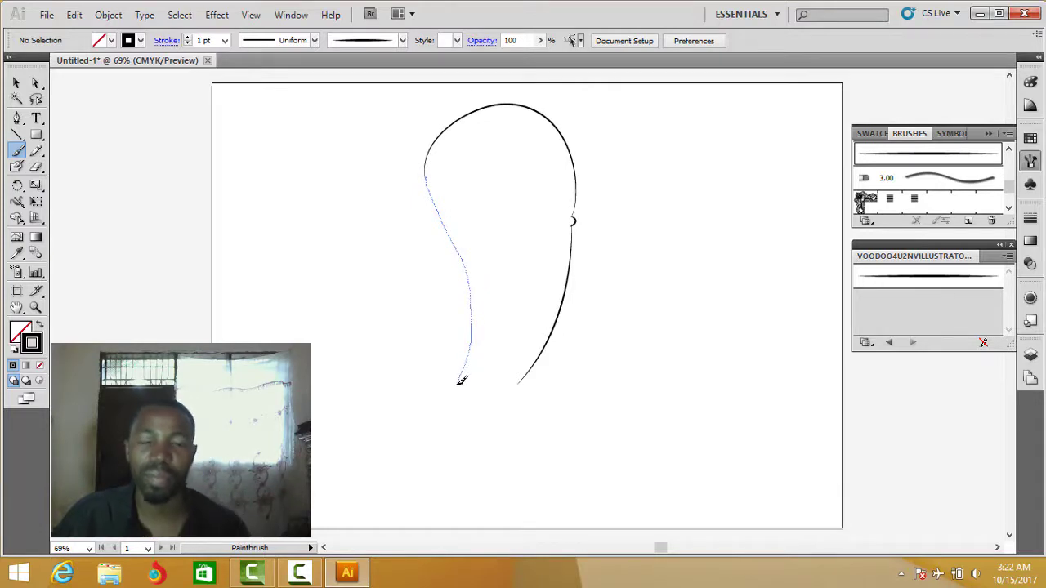
pyautogui.moveTo(461, 380); pyautogui.dragTo(457, 383)
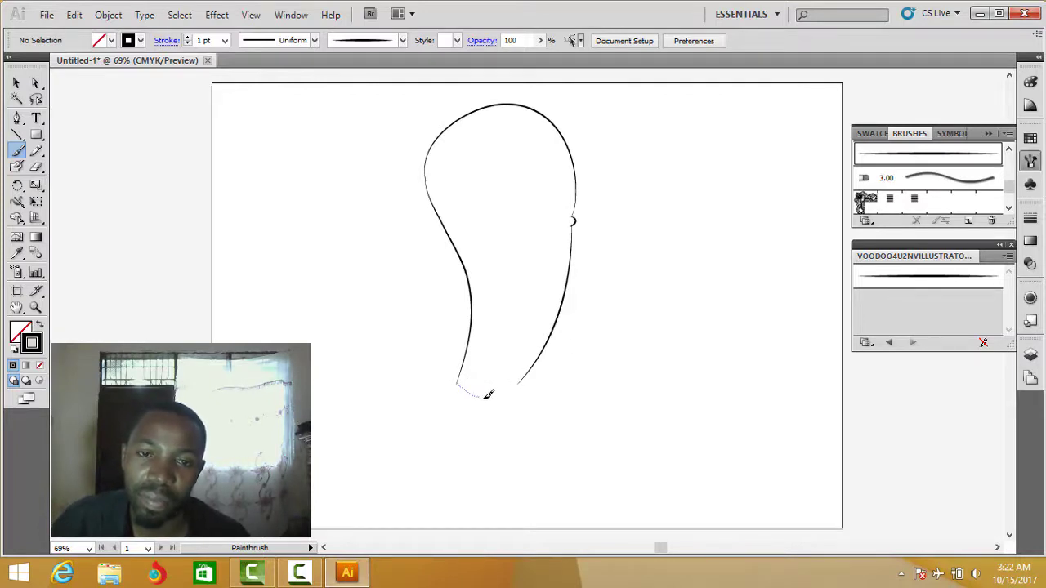
pyautogui.moveTo(527, 382); pyautogui.dragTo(523, 381)
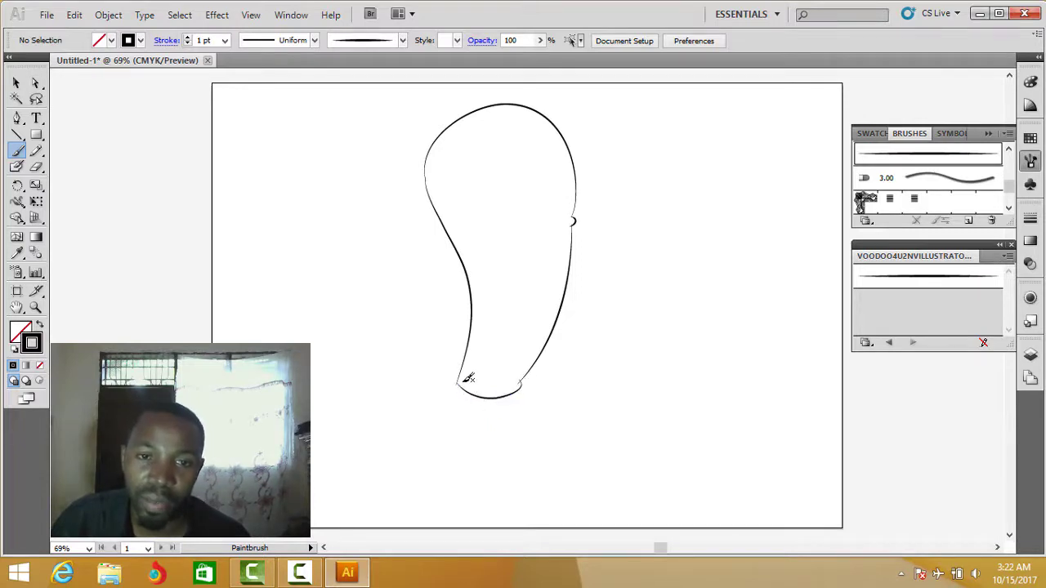
pyautogui.moveTo(460, 379)
pyautogui.mouseDown()
pyautogui.moveTo(455, 391)
pyautogui.moveTo(493, 406)
pyautogui.moveTo(518, 401)
pyautogui.moveTo(523, 378)
pyautogui.mouseUp()
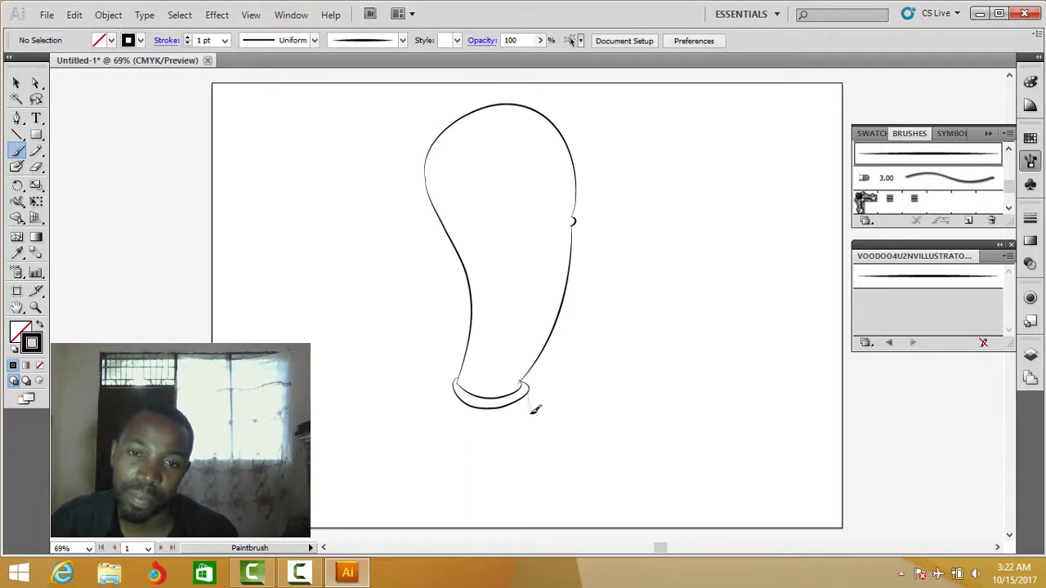
# - Paint a pair of flared shorts below the waistband with two legs, curved hems, inner leg lines and a short crotch line
pyautogui.moveTo(547, 466); pyautogui.dragTo(547, 468)
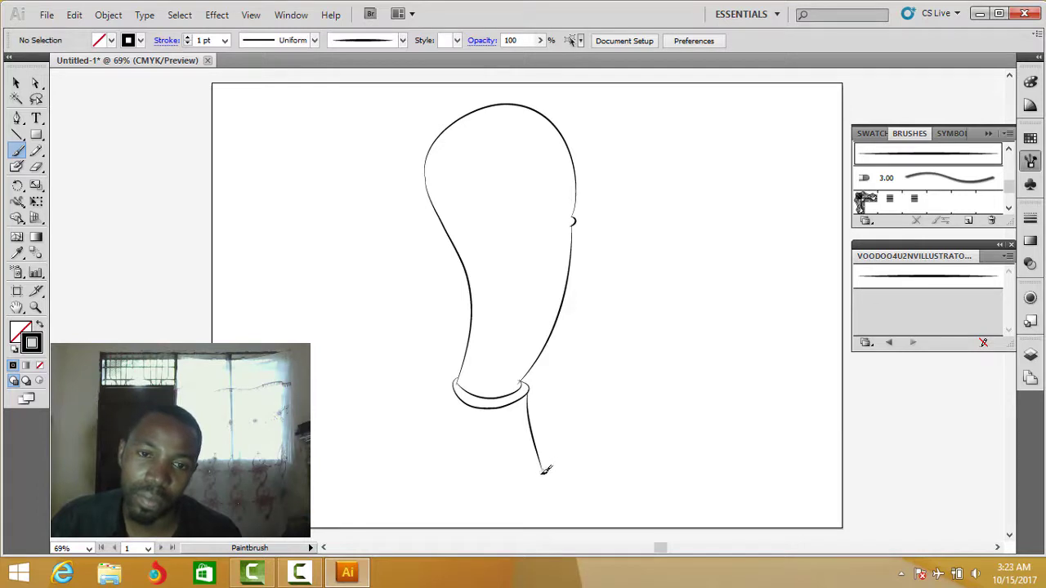
pyautogui.moveTo(499, 482); pyautogui.dragTo(498, 483)
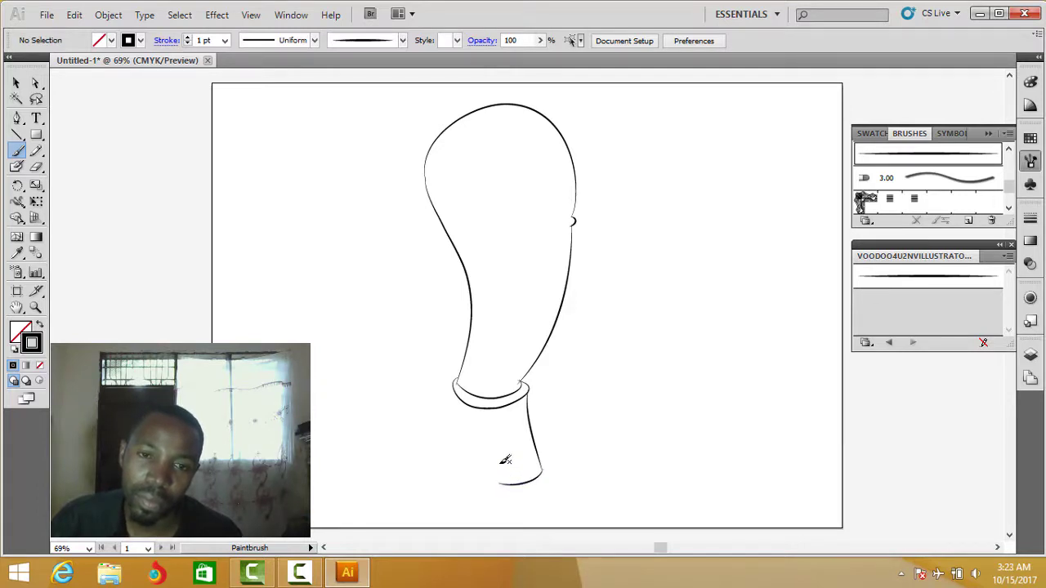
pyautogui.moveTo(496, 431); pyautogui.dragTo(499, 483)
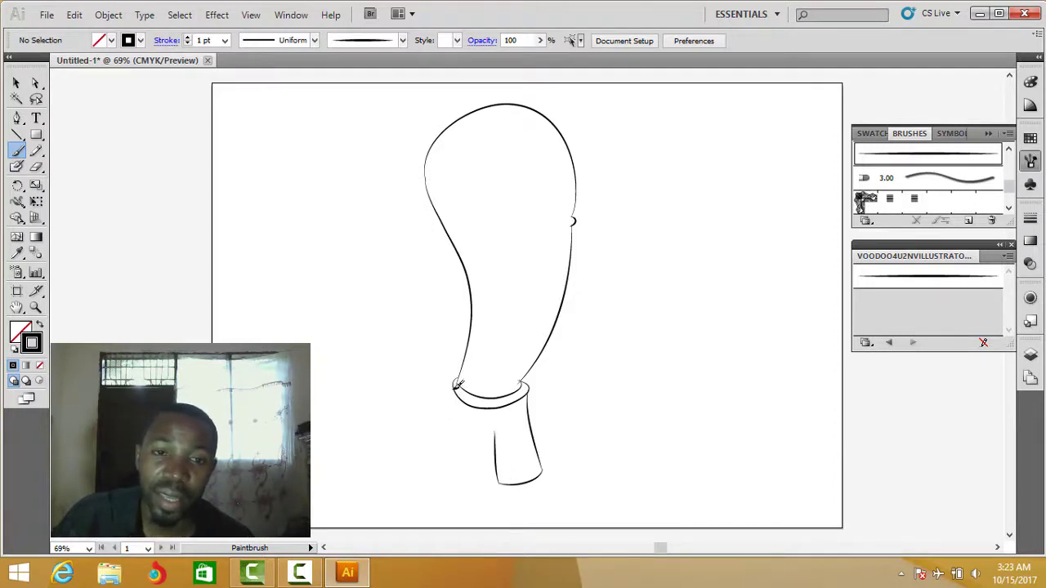
pyautogui.moveTo(451, 401); pyautogui.dragTo(429, 476)
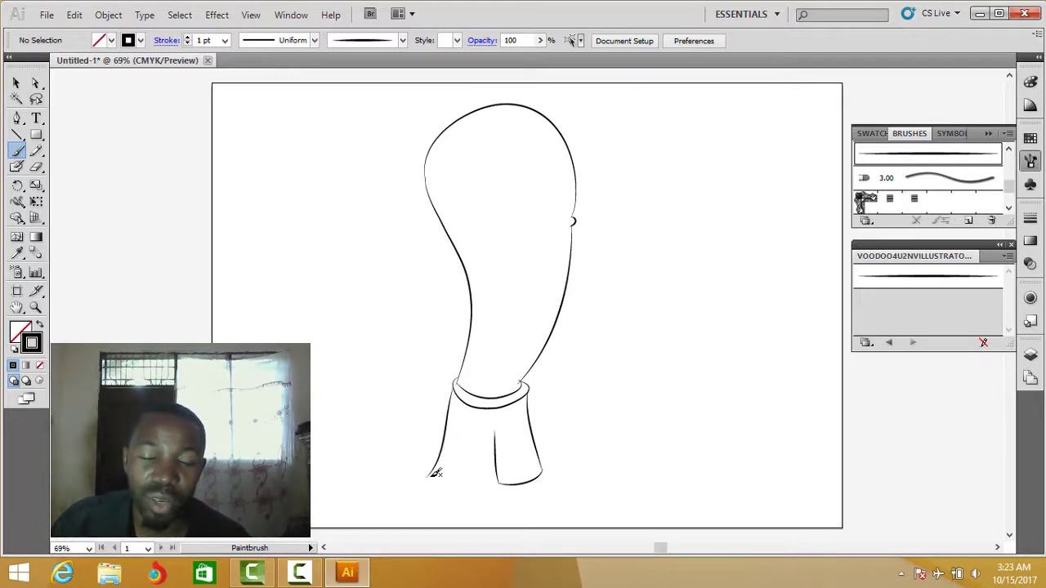
pyautogui.moveTo(444, 483); pyautogui.dragTo(489, 474)
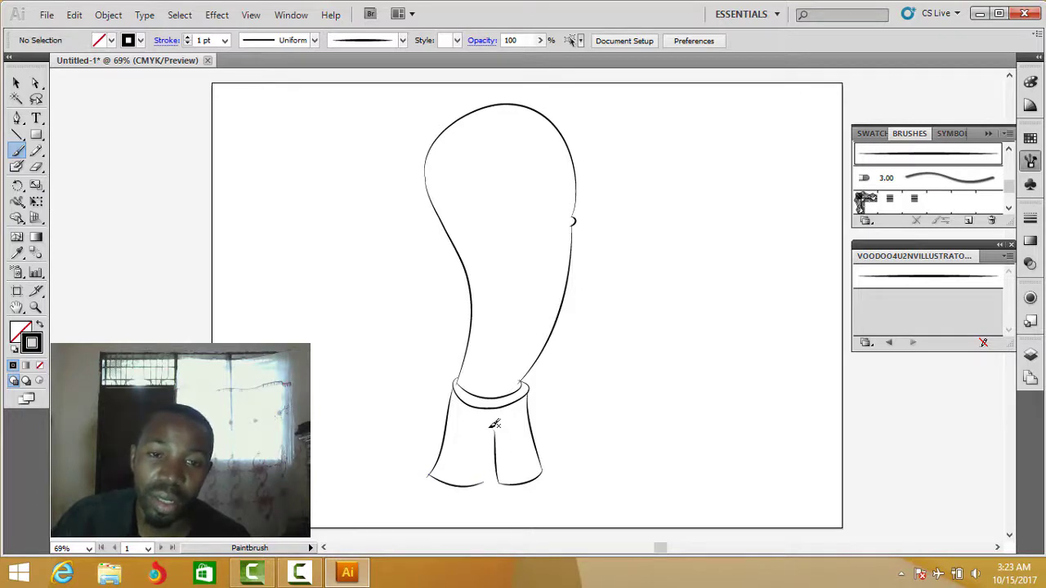
pyautogui.moveTo(484, 438); pyautogui.dragTo(483, 484)
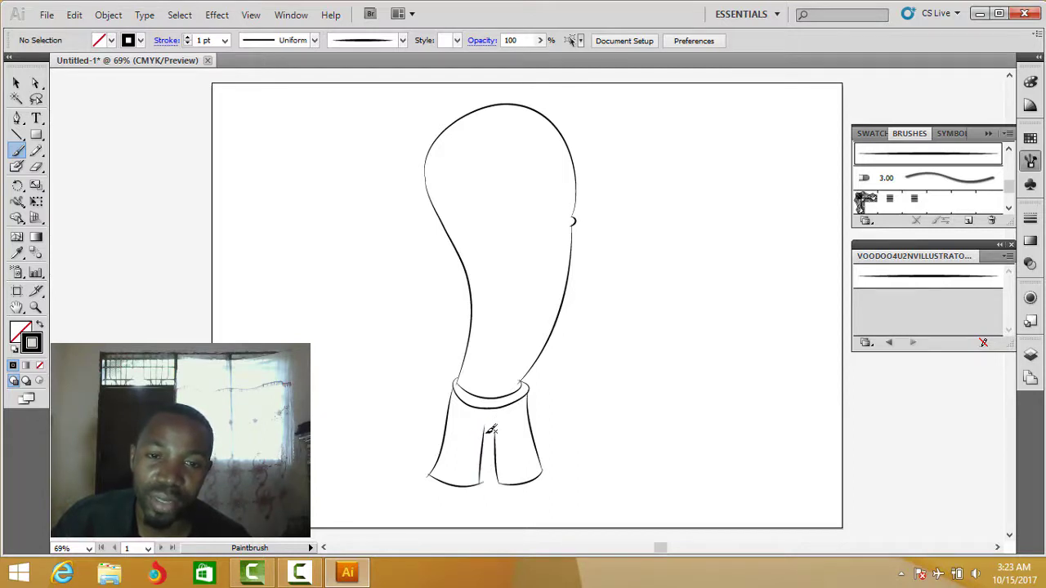
pyautogui.moveTo(482, 432); pyautogui.dragTo(509, 426)
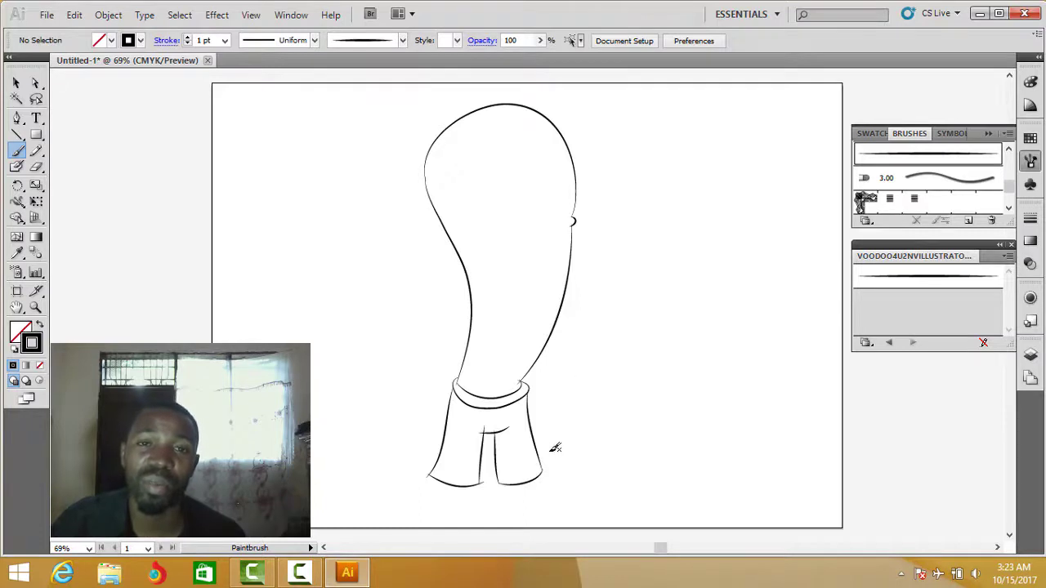
# - Paint two upright oval eyes side by side on the face, just inside the bump on the front outline
pyautogui.scroll(-2, 664, 351)
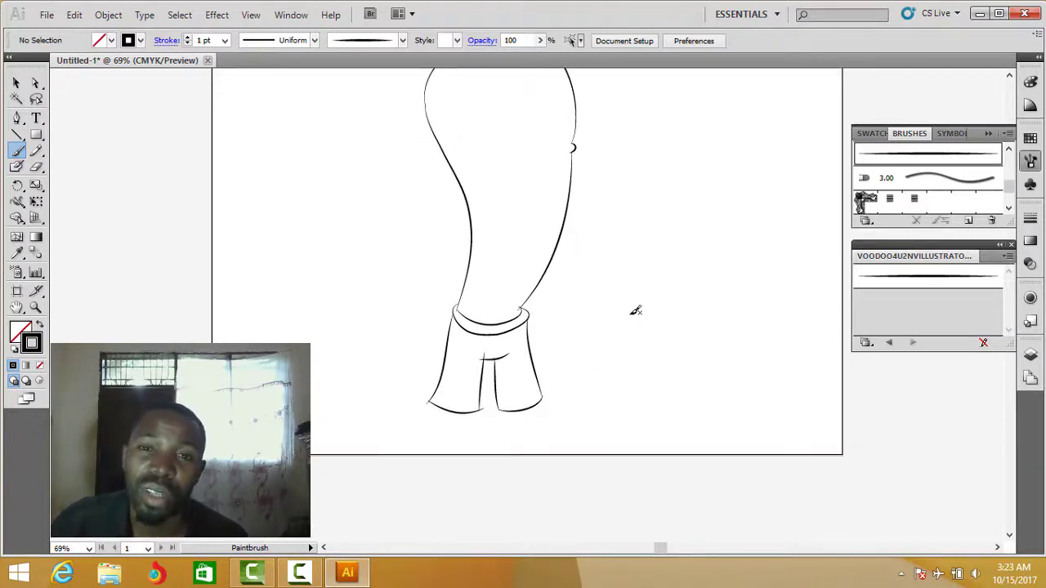
pyautogui.scroll(2, 634, 308)
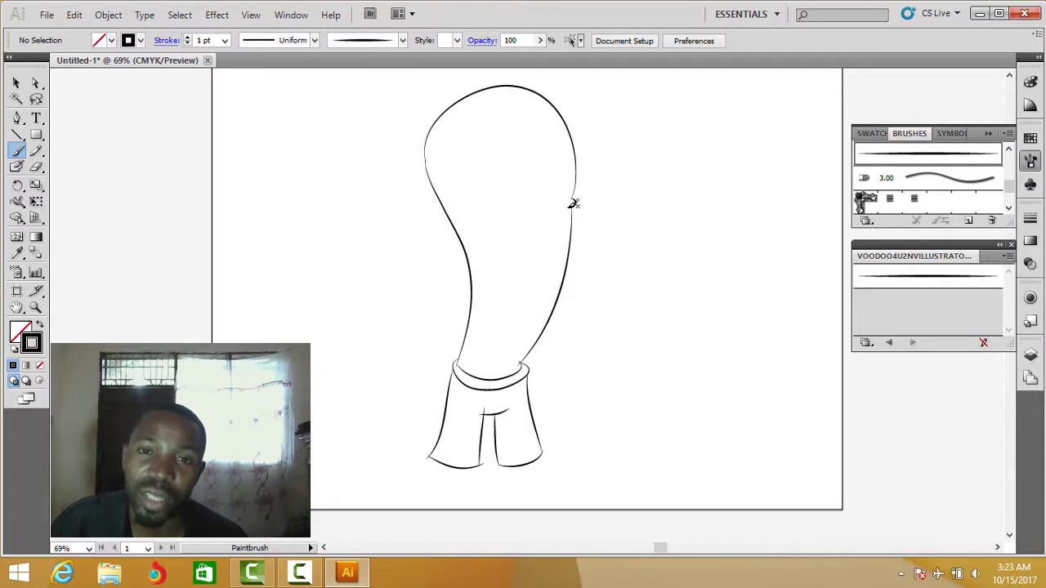
pyautogui.moveTo(572, 214); pyautogui.dragTo(566, 232)
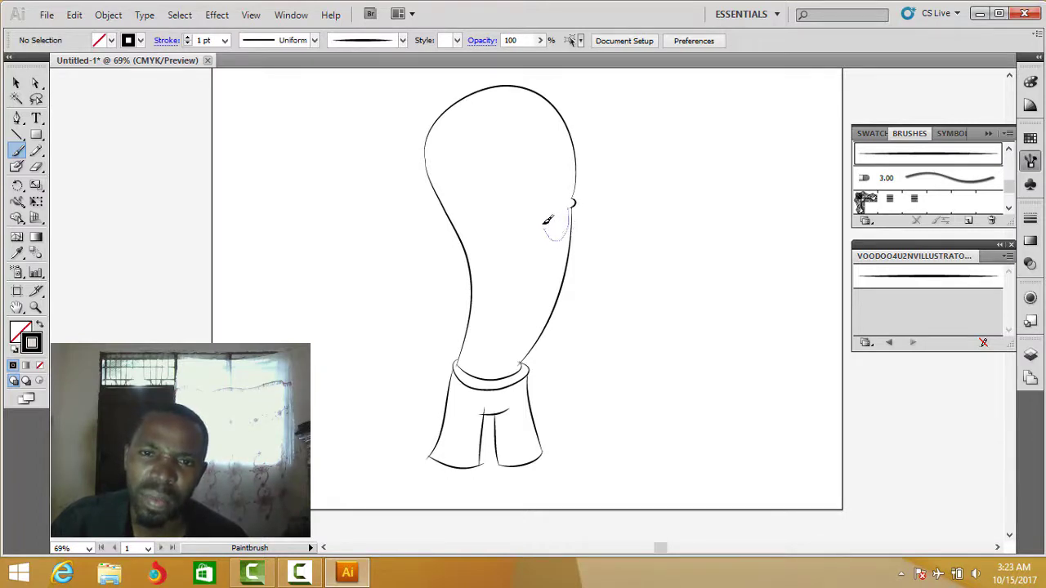
pyautogui.moveTo(570, 200); pyautogui.dragTo(572, 222)
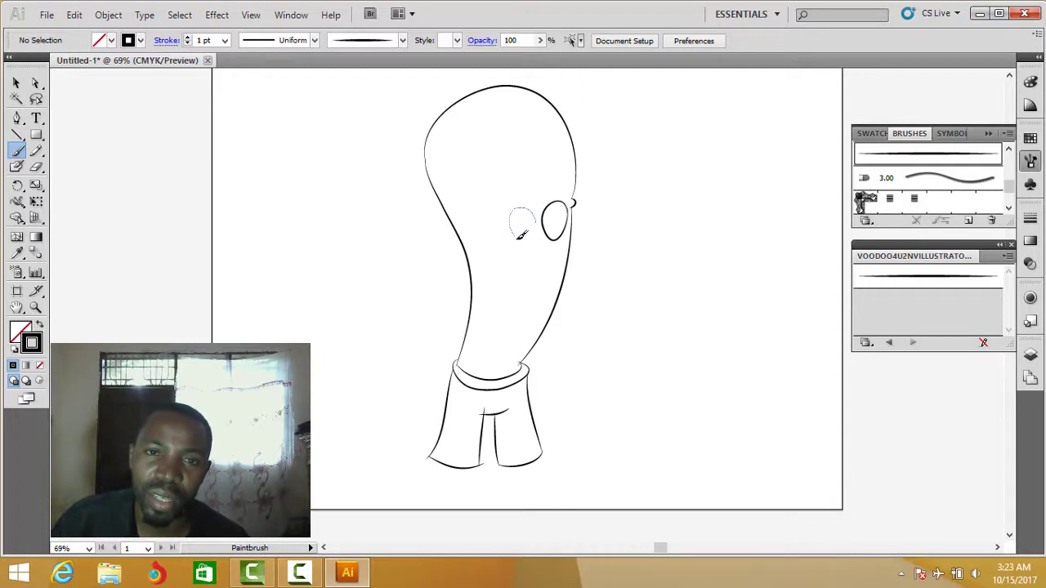
pyautogui.moveTo(538, 237); pyautogui.dragTo(543, 214)
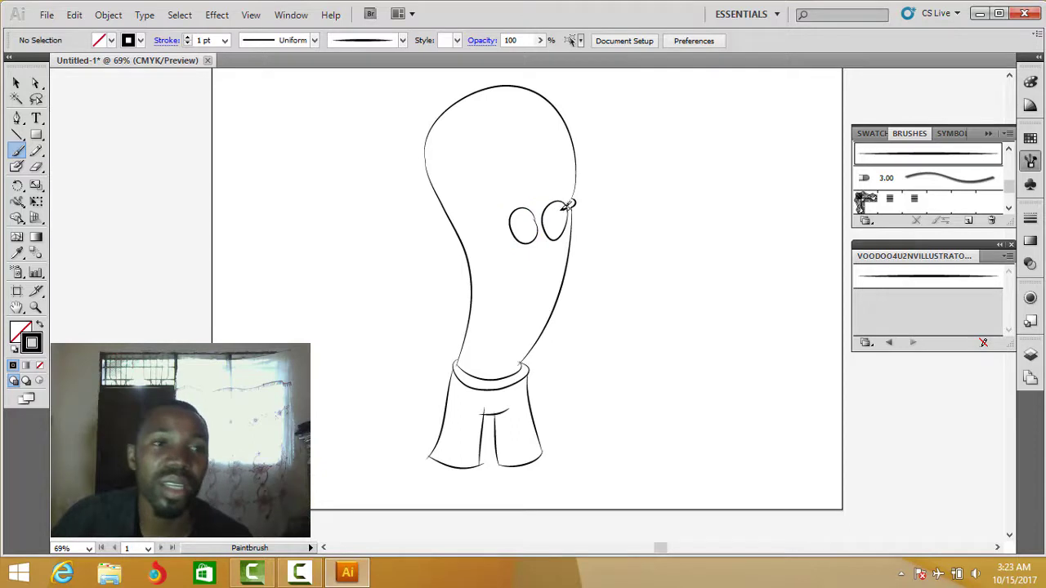
# - Nudge the eye farther from the front outline slightly up and toward the other eye, to X 209.213 mm and Y 106.987 mm
pyautogui.click(16, 83)
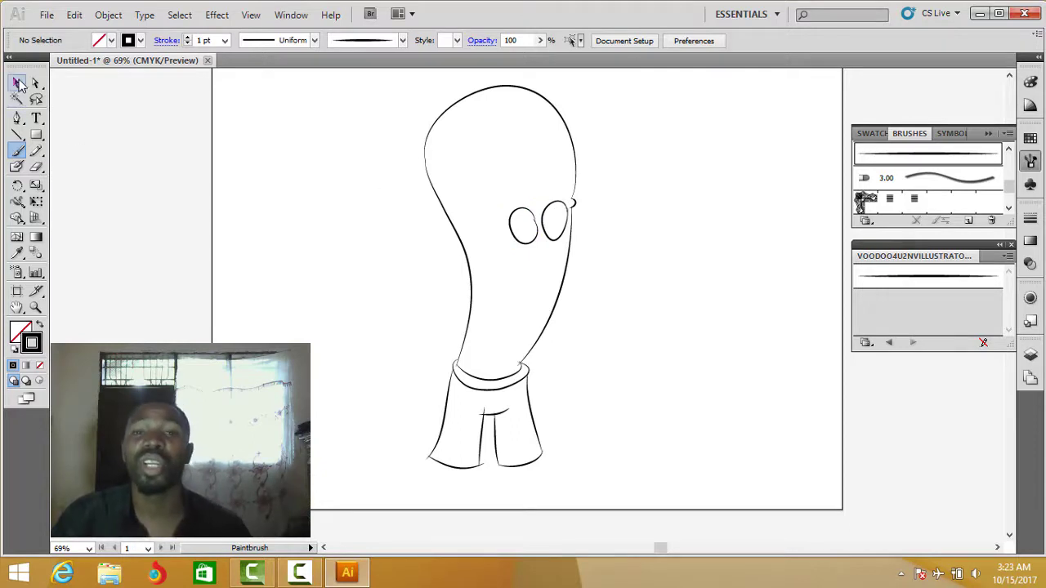
pyautogui.click(527, 214)
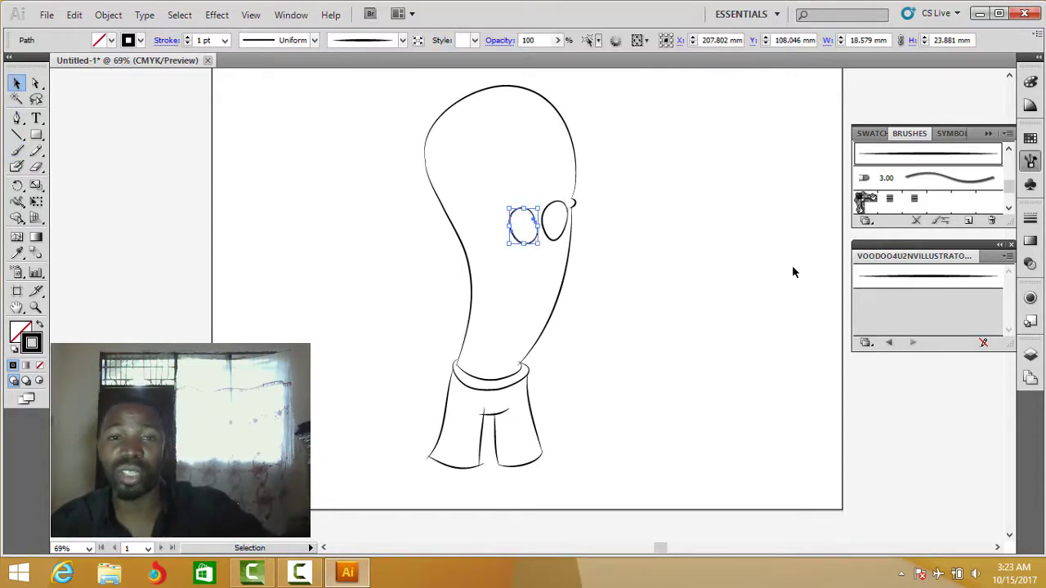
pyautogui.press('Up')
pyautogui.press('Up')
pyautogui.press('Up')
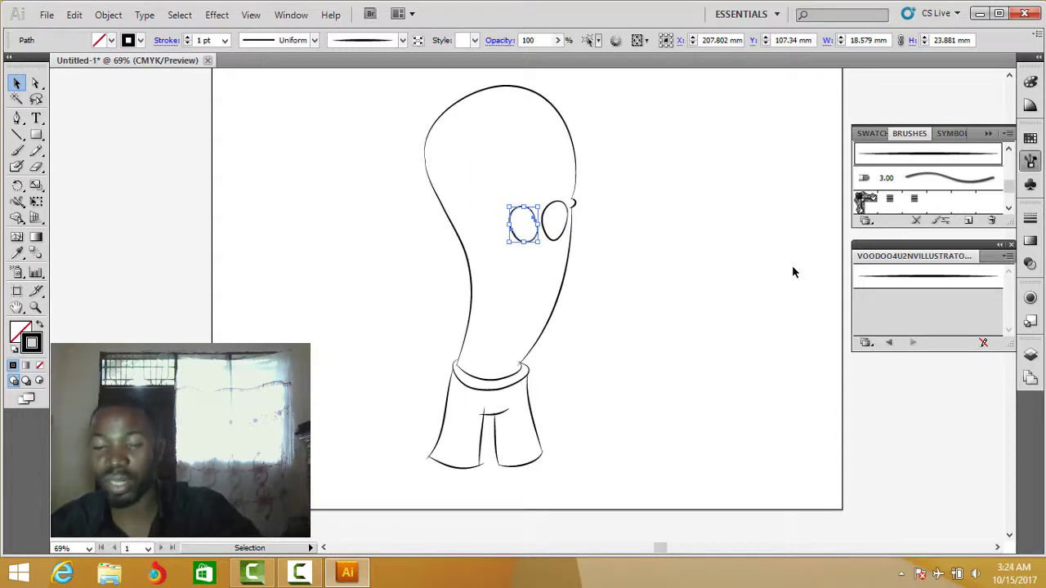
pyautogui.press('Right')
pyautogui.press('Right')
pyautogui.press('Right')
pyautogui.press('Right')
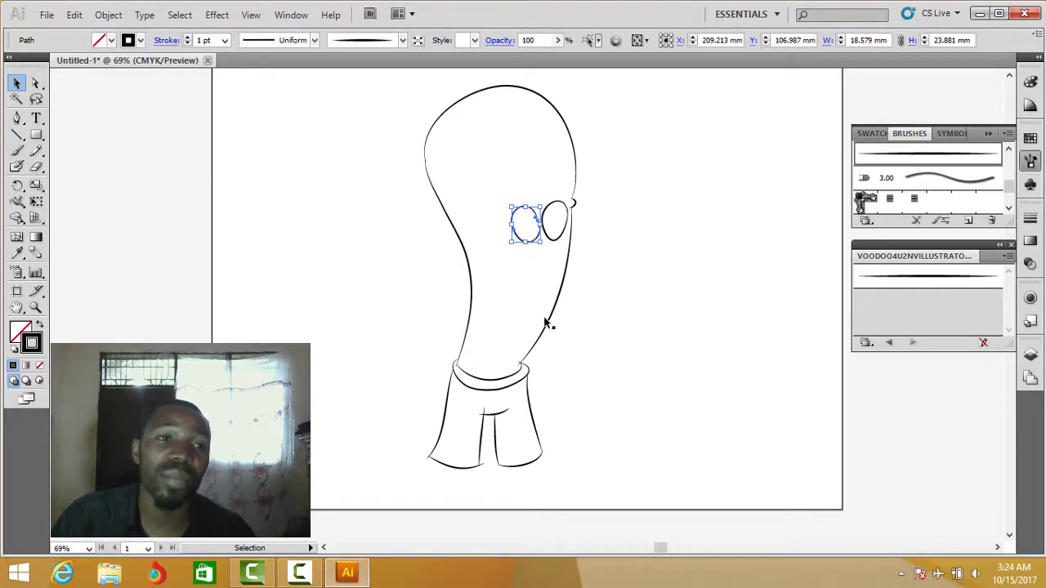
# - Paint a flat oval nose just below the eyes and a slanted eyebrow above each eye with the Paintbrush
pyautogui.click(17, 151)
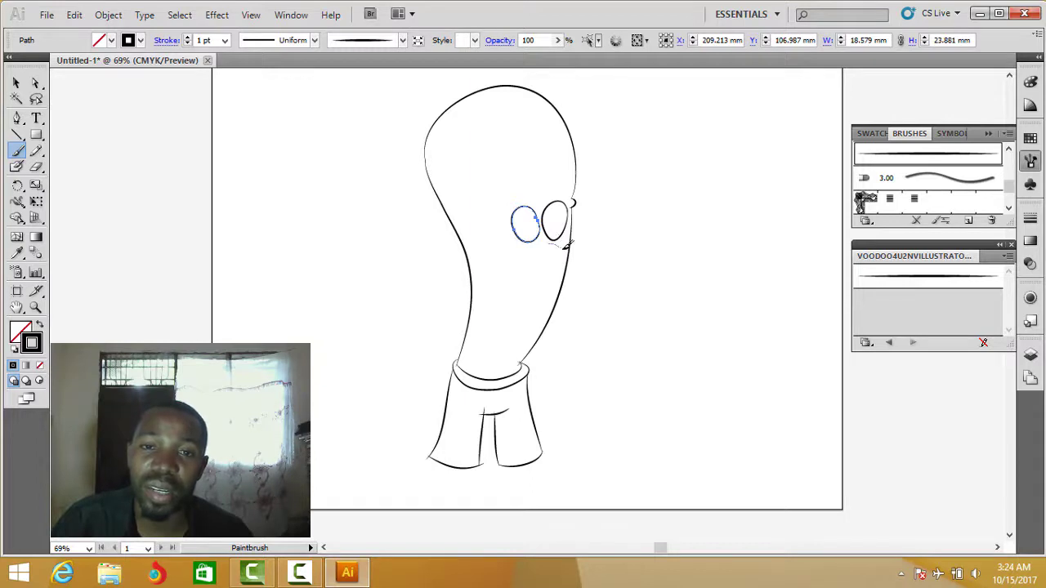
pyautogui.moveTo(551, 256); pyautogui.dragTo(537, 245)
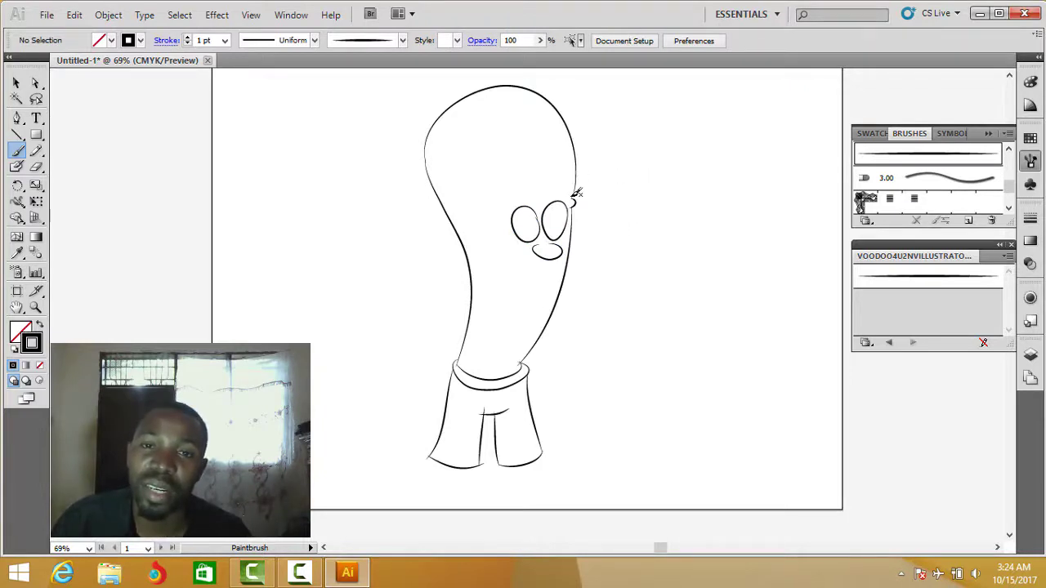
pyautogui.moveTo(563, 187); pyautogui.dragTo(553, 181)
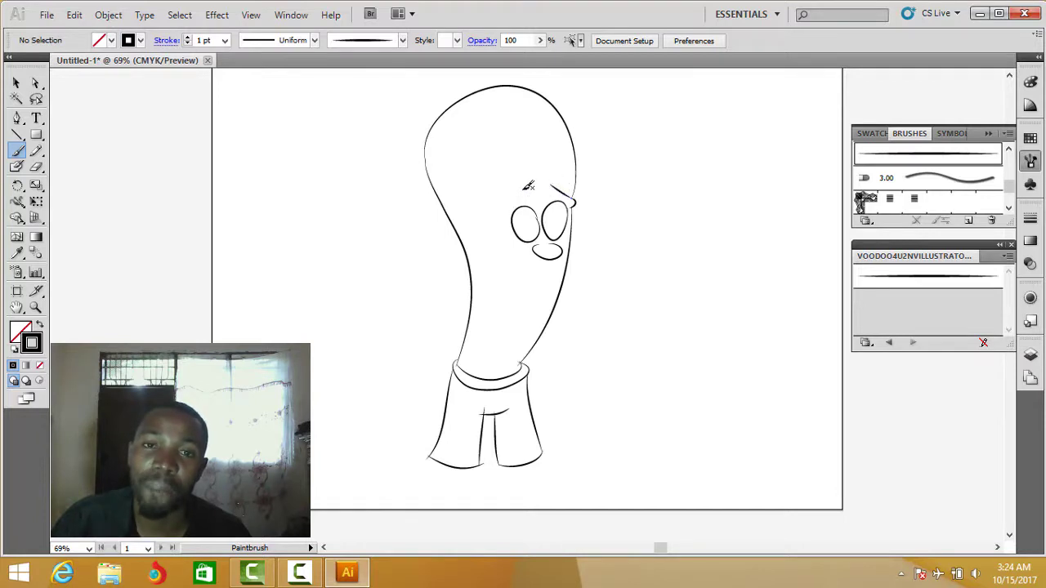
pyautogui.moveTo(509, 198); pyautogui.dragTo(499, 219)
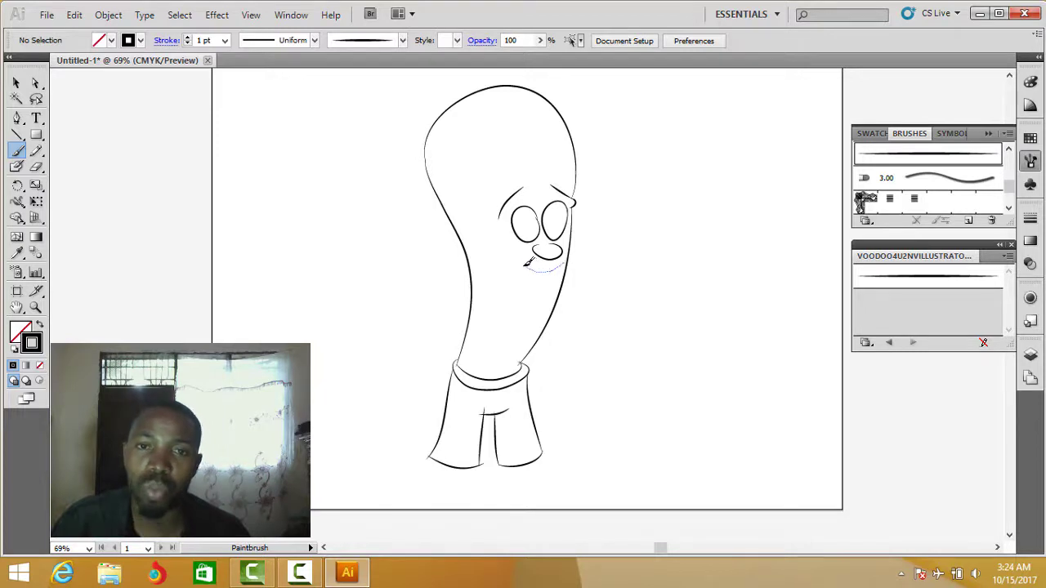
# - Paint an open smiling mouth with corner creases, a short curve under the lower lip and small pupils low in both eyes
pyautogui.moveTo(527, 263); pyautogui.dragTo(523, 256)
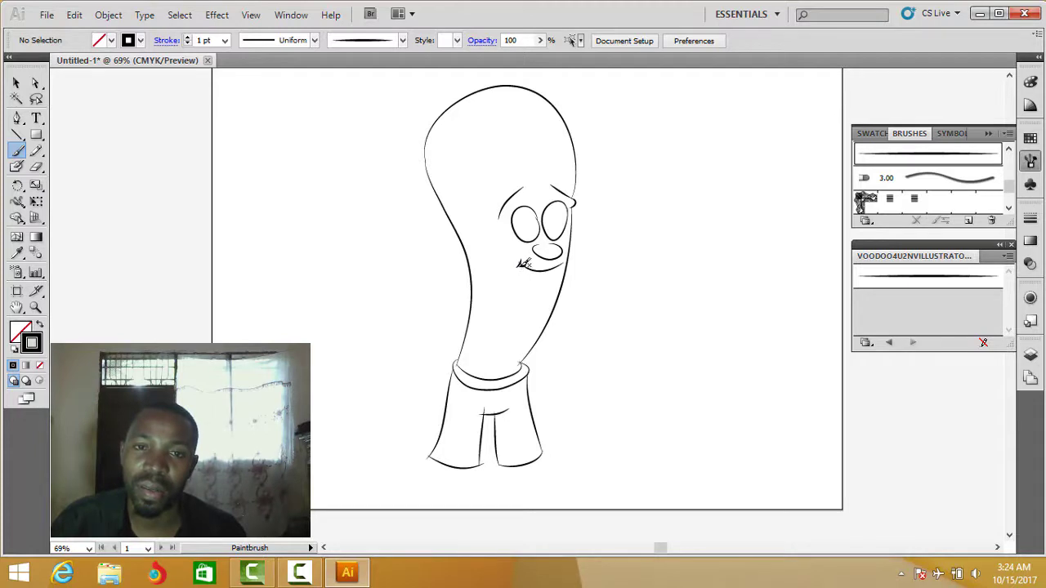
pyautogui.moveTo(521, 263)
pyautogui.mouseDown()
pyautogui.moveTo(531, 275)
pyautogui.moveTo(569, 258)
pyautogui.mouseUp()
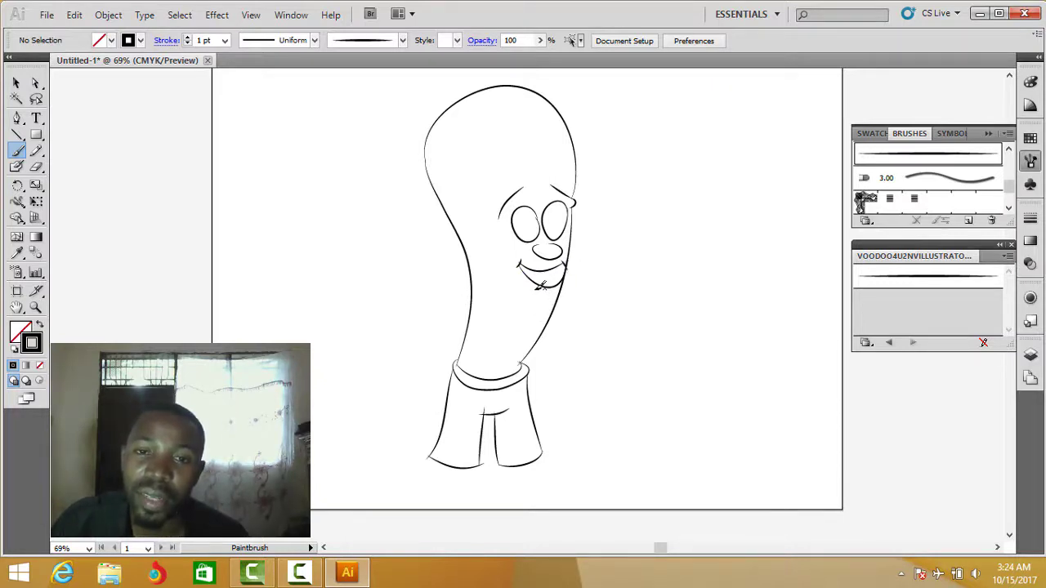
pyautogui.moveTo(555, 291); pyautogui.dragTo(561, 280)
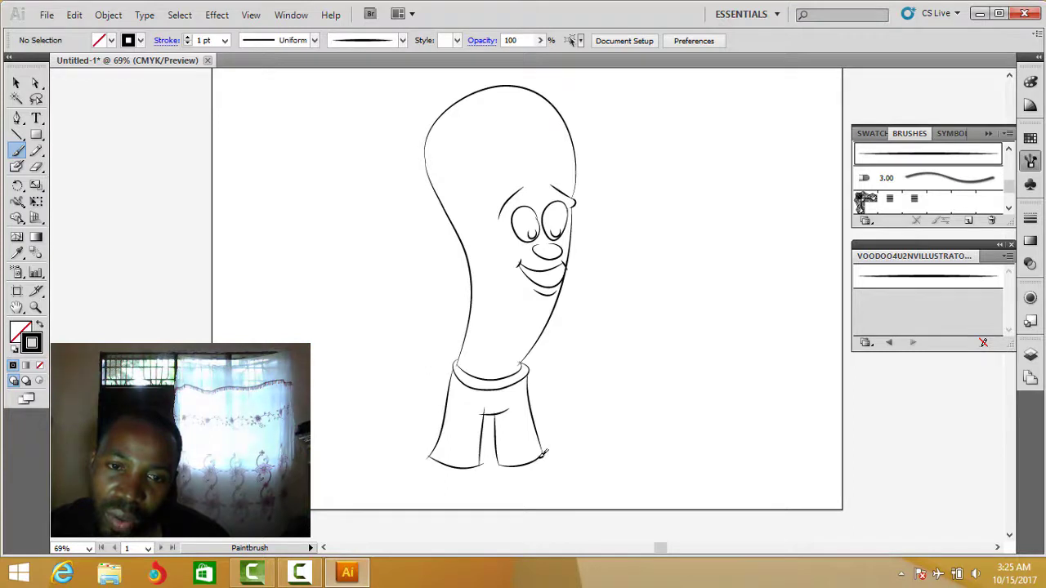
# - Paint the front leg below the shorts with a round ankle and curved cuff, ending in a long rounded shoe pointing forward
pyautogui.moveTo(543, 465)
pyautogui.mouseDown()
pyautogui.moveTo(553, 483)
pyautogui.moveTo(530, 467)
pyautogui.moveTo(536, 495)
pyautogui.mouseUp()
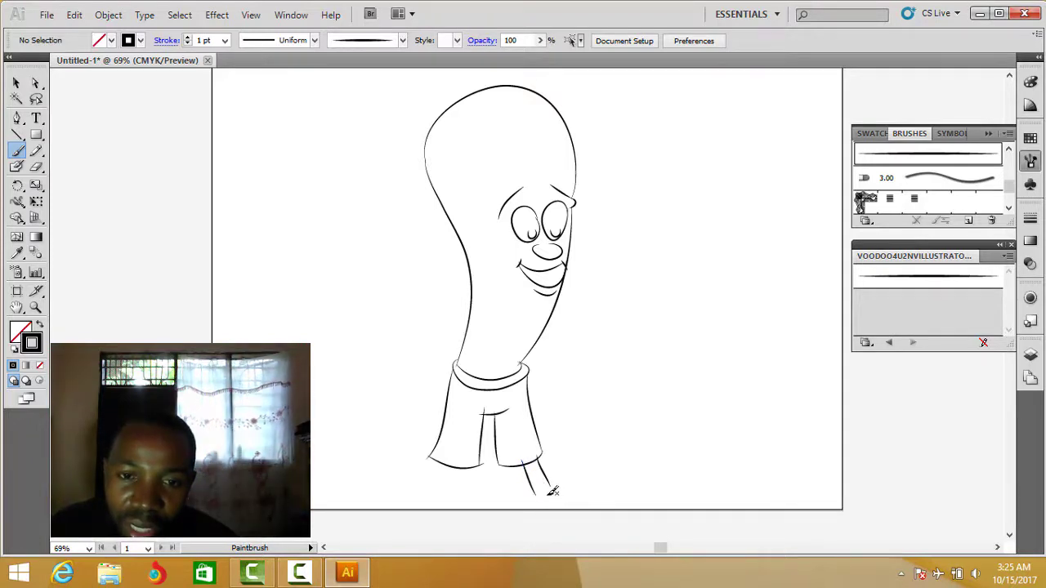
pyautogui.moveTo(541, 491)
pyautogui.mouseDown()
pyautogui.moveTo(558, 481)
pyautogui.moveTo(557, 492)
pyautogui.moveTo(543, 493)
pyautogui.mouseUp()
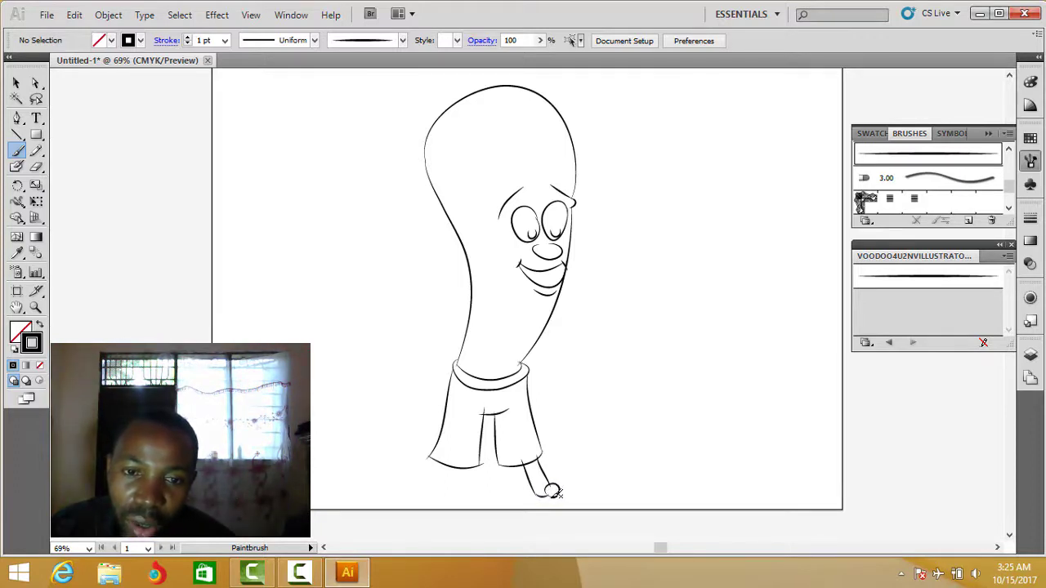
pyautogui.moveTo(539, 497)
pyautogui.mouseDown()
pyautogui.moveTo(536, 487)
pyautogui.moveTo(547, 495)
pyautogui.mouseUp()
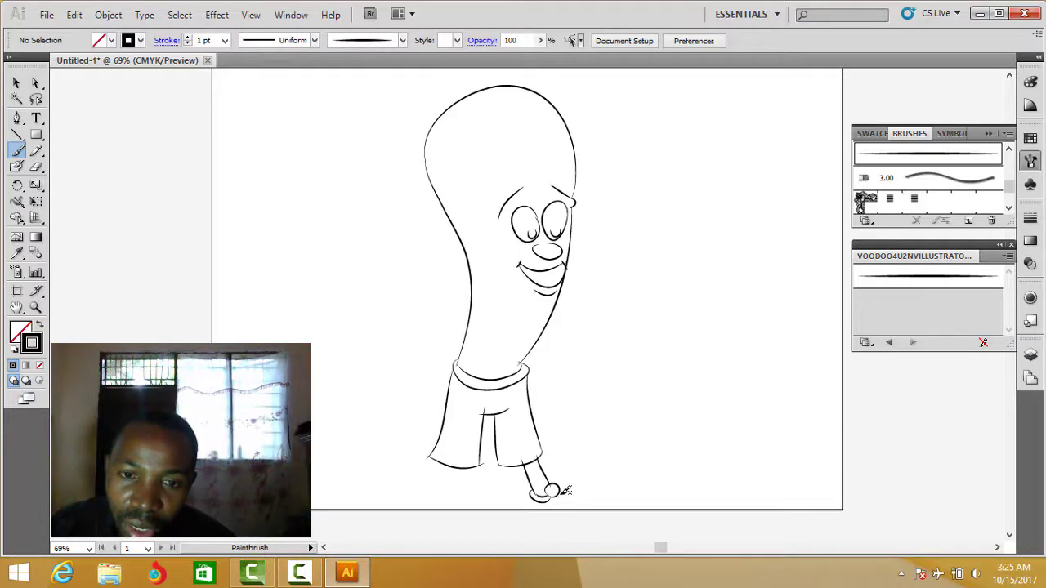
pyautogui.moveTo(572, 494)
pyautogui.mouseDown()
pyautogui.moveTo(621, 487)
pyautogui.moveTo(634, 497)
pyautogui.moveTo(614, 523)
pyautogui.moveTo(568, 513)
pyautogui.mouseUp()
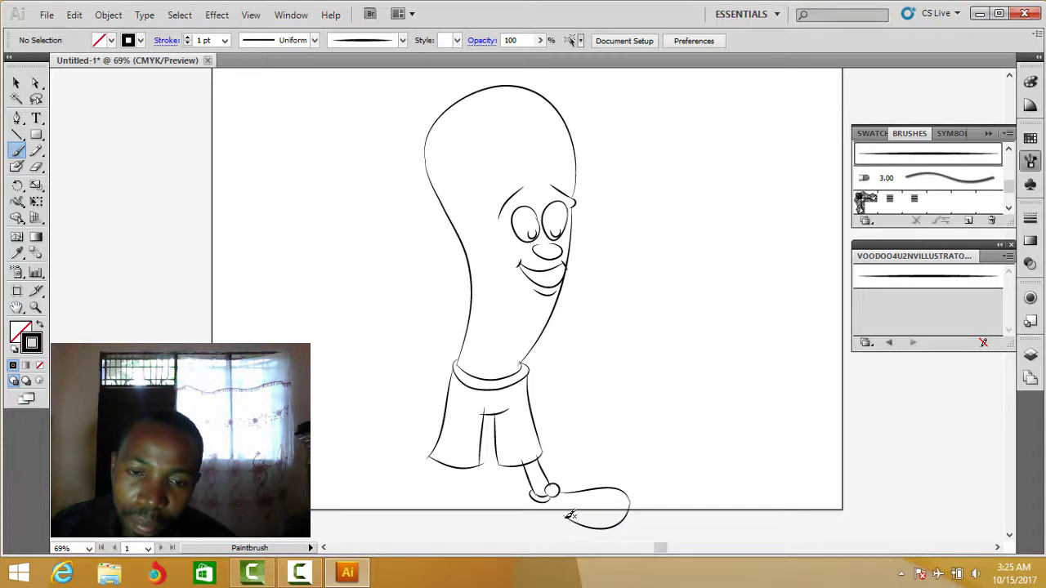
pyautogui.moveTo(532, 520); pyautogui.dragTo(529, 523)
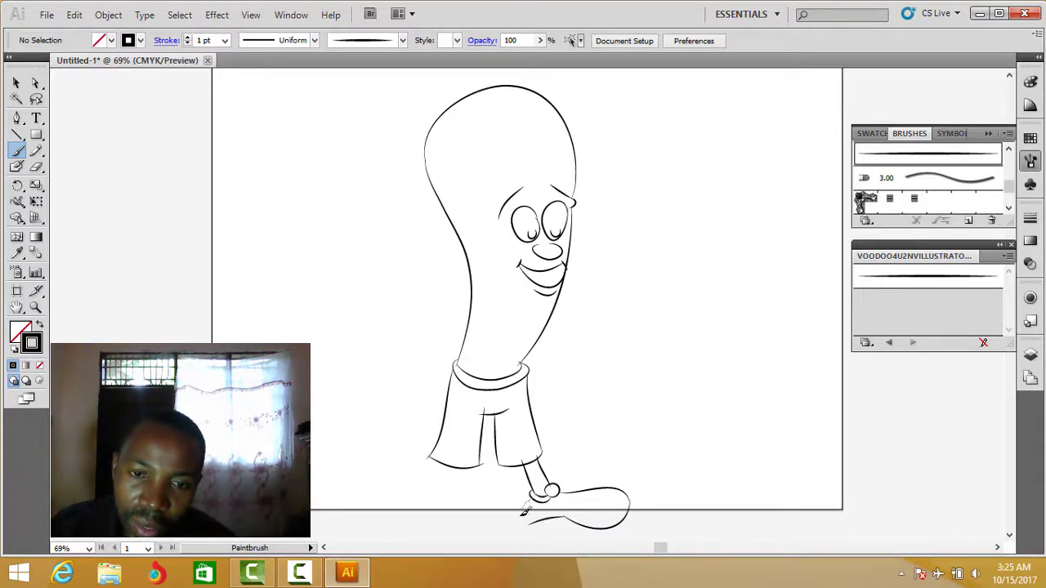
pyautogui.moveTo(531, 497); pyautogui.dragTo(527, 523)
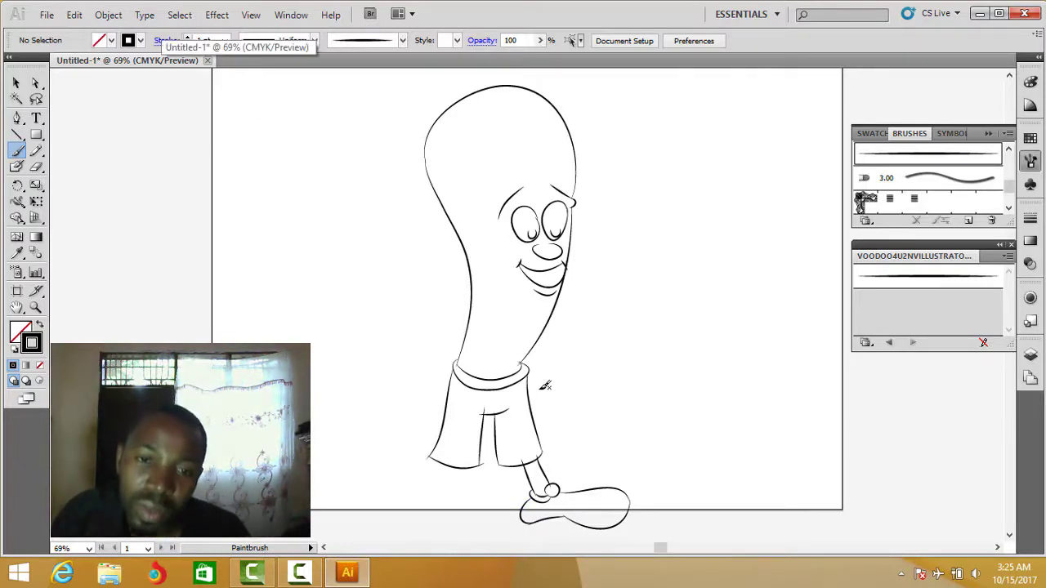
# - Paint the rear leg as two short vertical lines below the shorts, ending in a round ankle with a curved cuff
pyautogui.moveTo(471, 464); pyautogui.dragTo(470, 504)
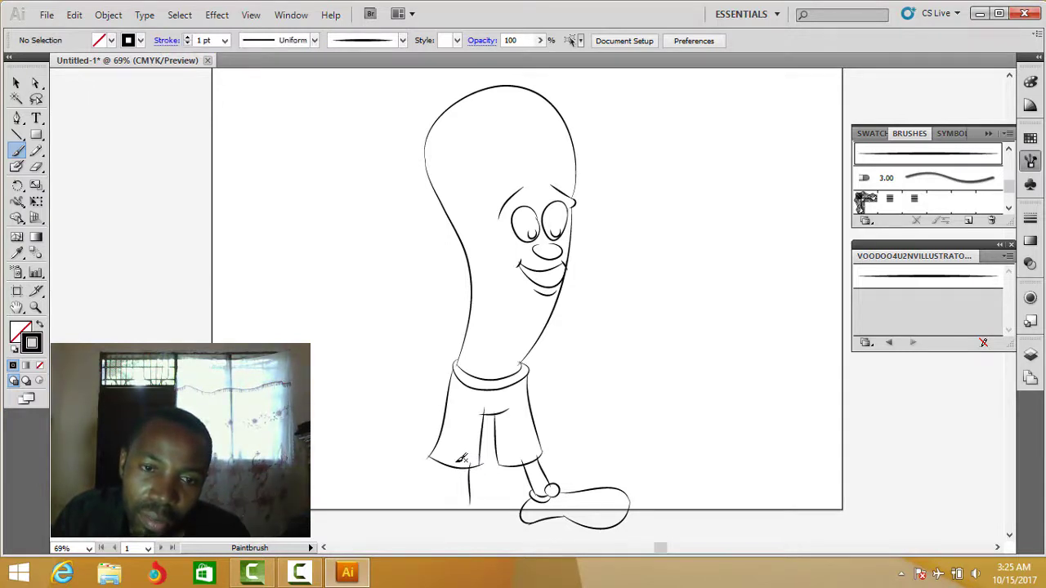
pyautogui.moveTo(456, 478); pyautogui.dragTo(454, 508)
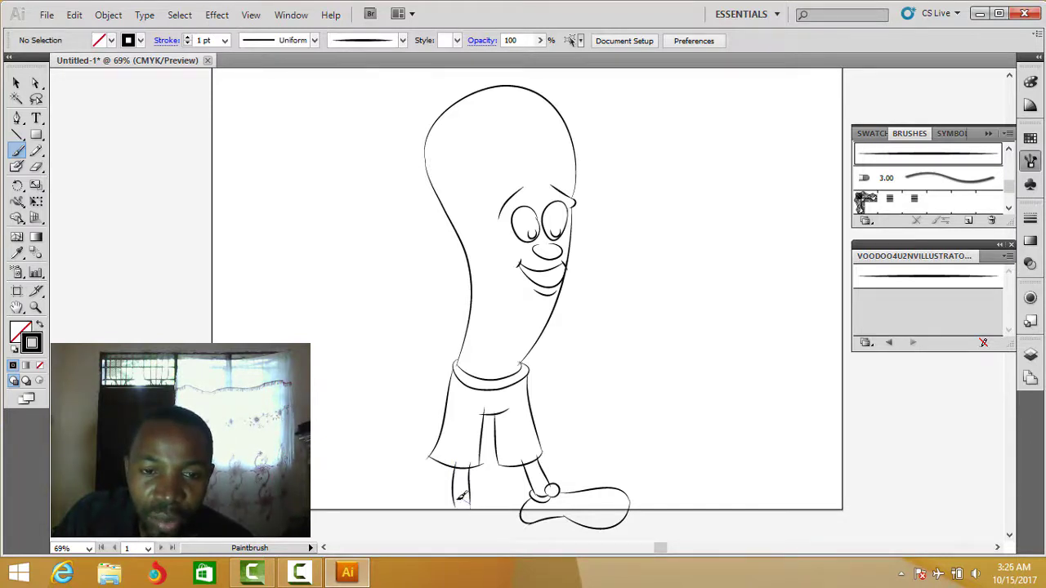
pyautogui.moveTo(457, 501); pyautogui.dragTo(475, 501)
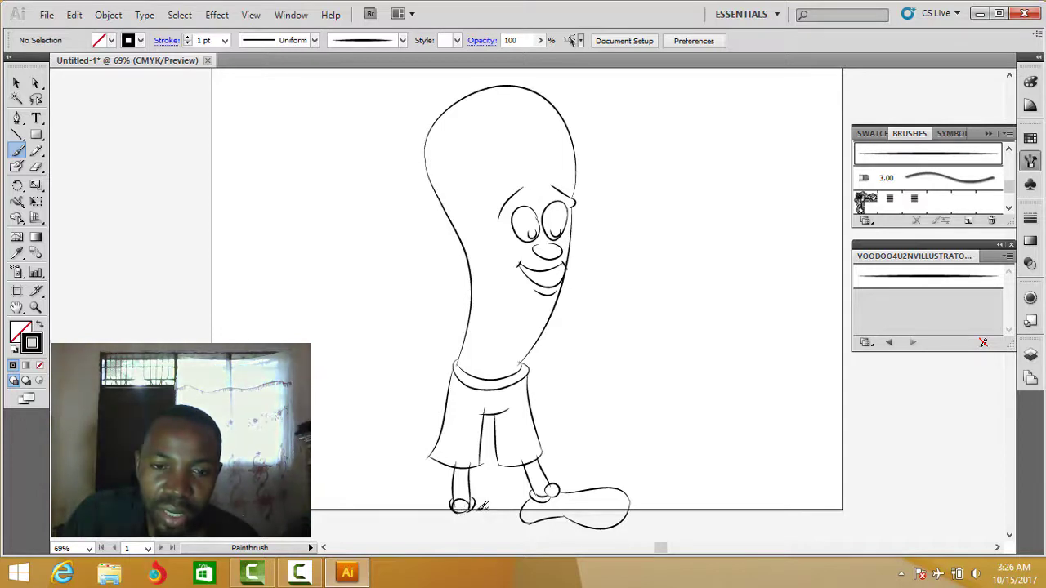
pyautogui.moveTo(482, 509)
pyautogui.mouseDown()
pyautogui.moveTo(500, 529)
pyautogui.moveTo(491, 547)
pyautogui.mouseUp()
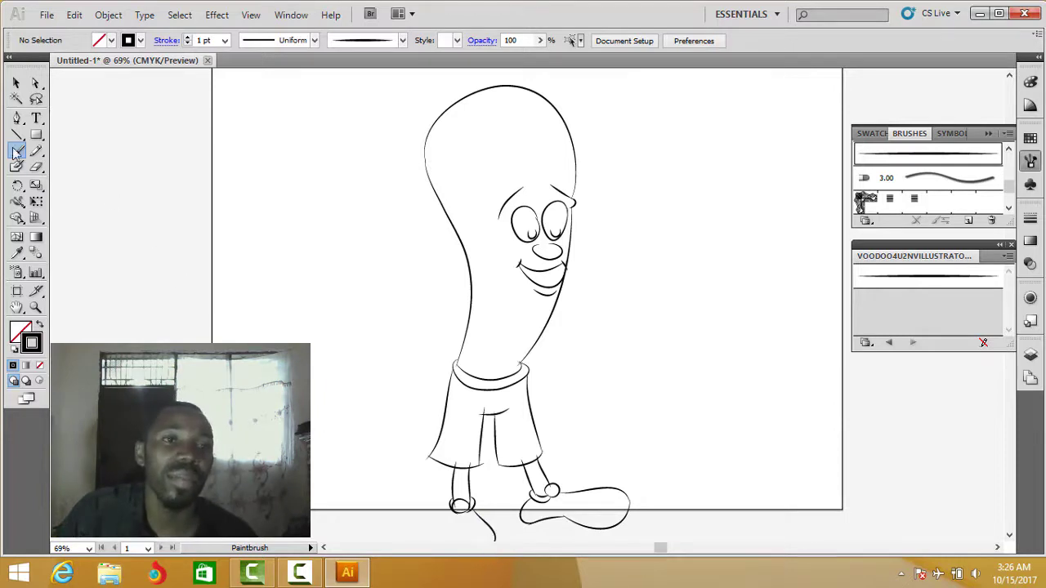
pyautogui.click(17, 84)
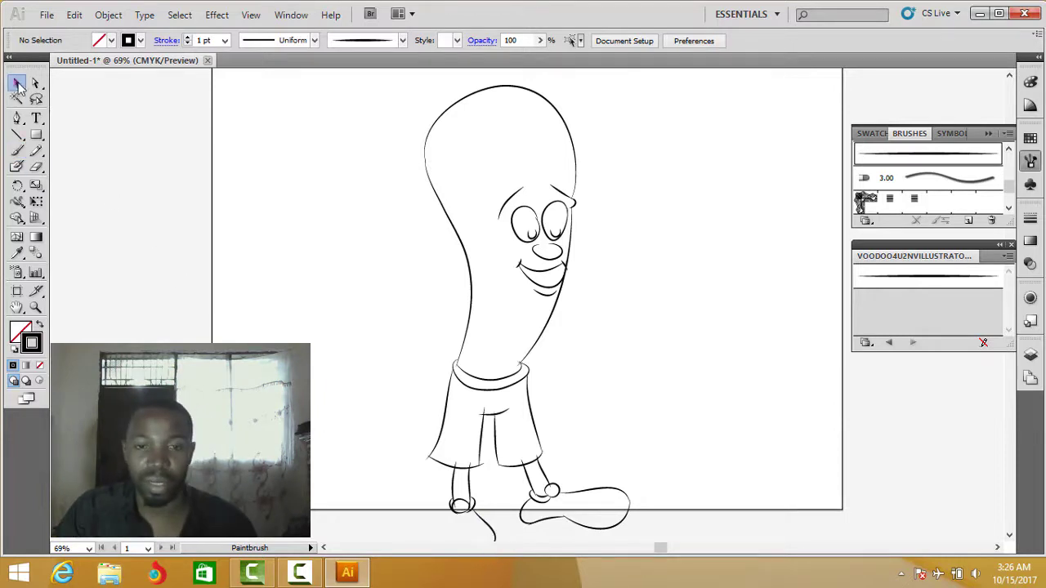
pyautogui.click(490, 531)
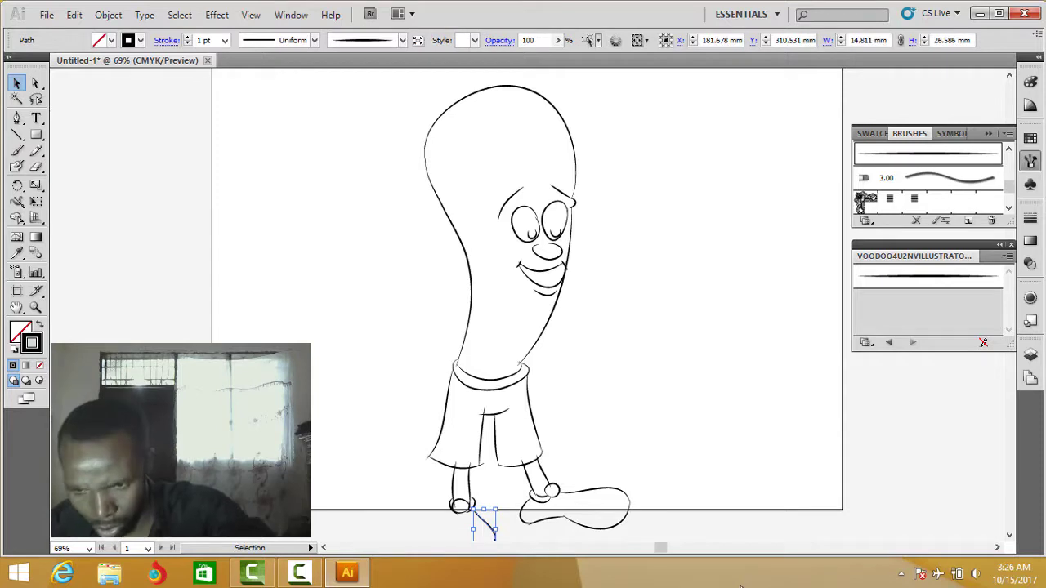
pyautogui.press('Delete')
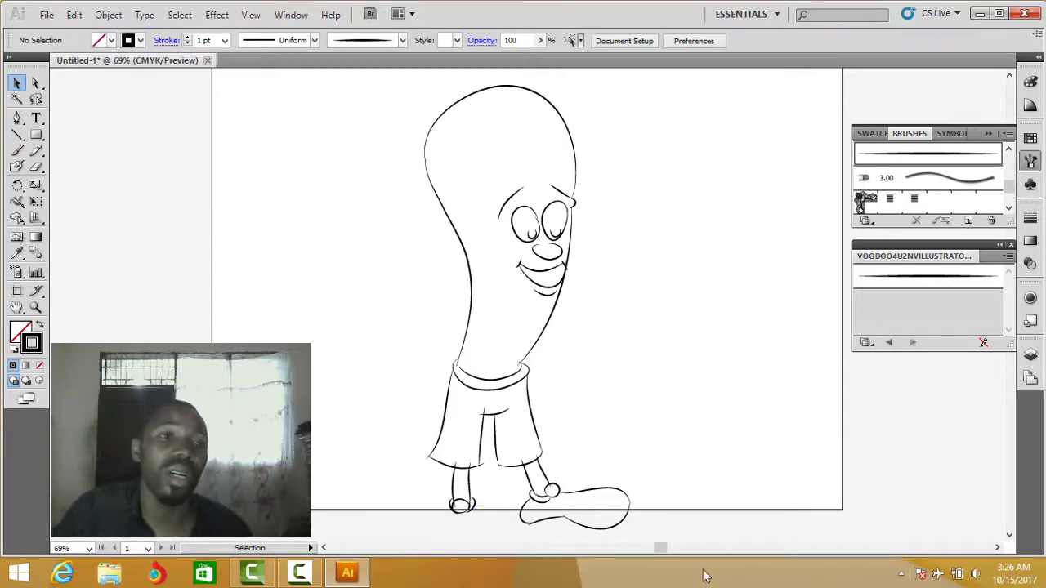
# - Paint a rounded front-facing shoe below the rear ankle with curved strokes down both sides and around the toe
pyautogui.click(17, 151)
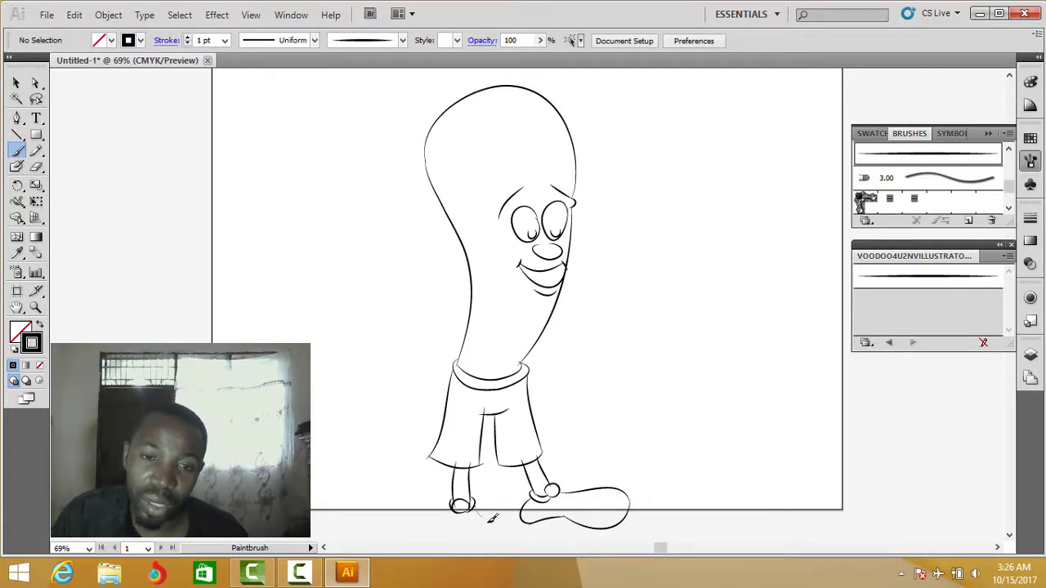
pyautogui.moveTo(482, 546); pyautogui.dragTo(491, 538)
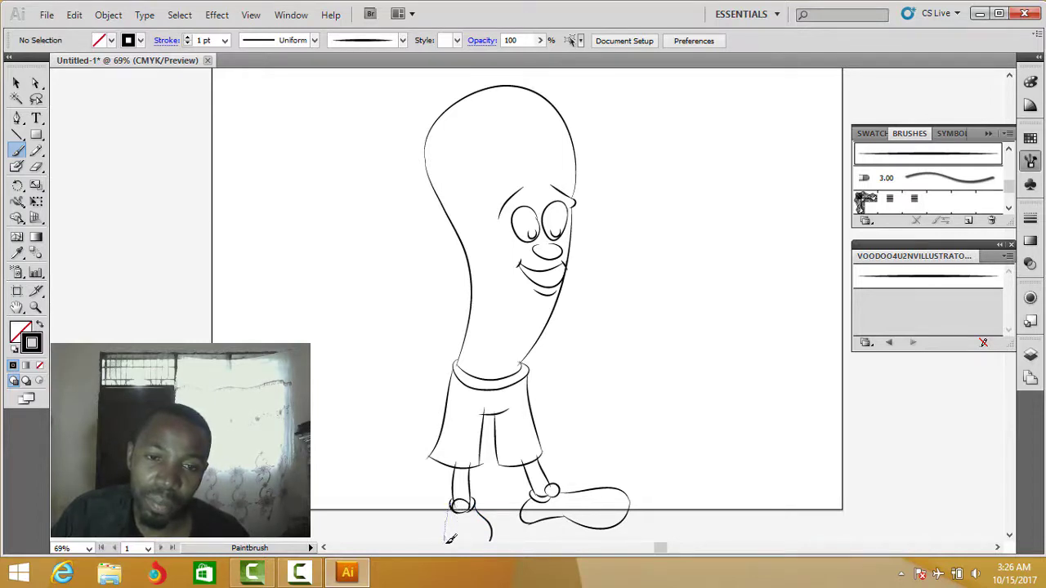
pyautogui.moveTo(501, 543); pyautogui.dragTo(493, 517)
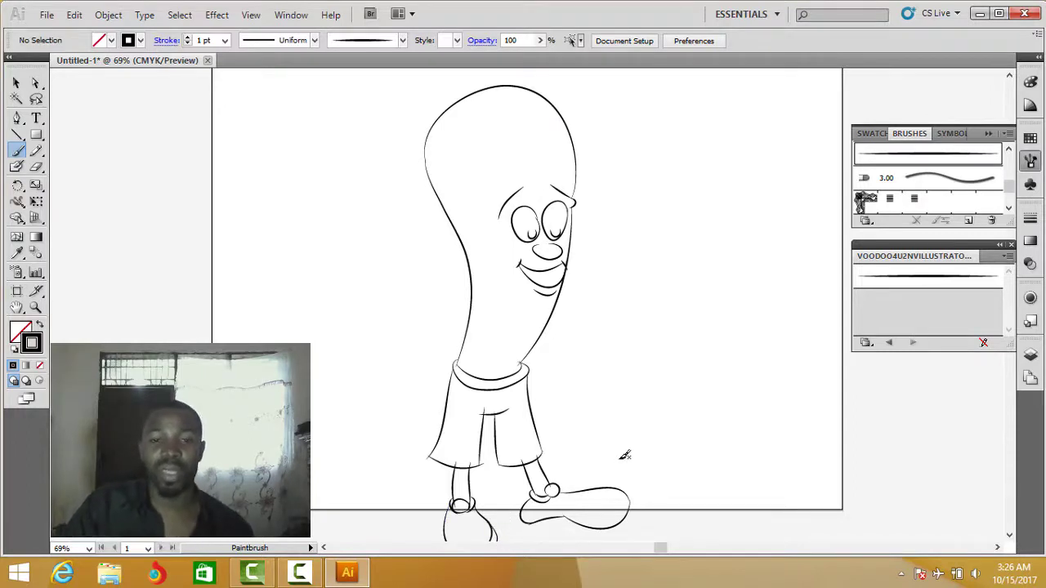
pyautogui.scroll(-2, 677, 395)
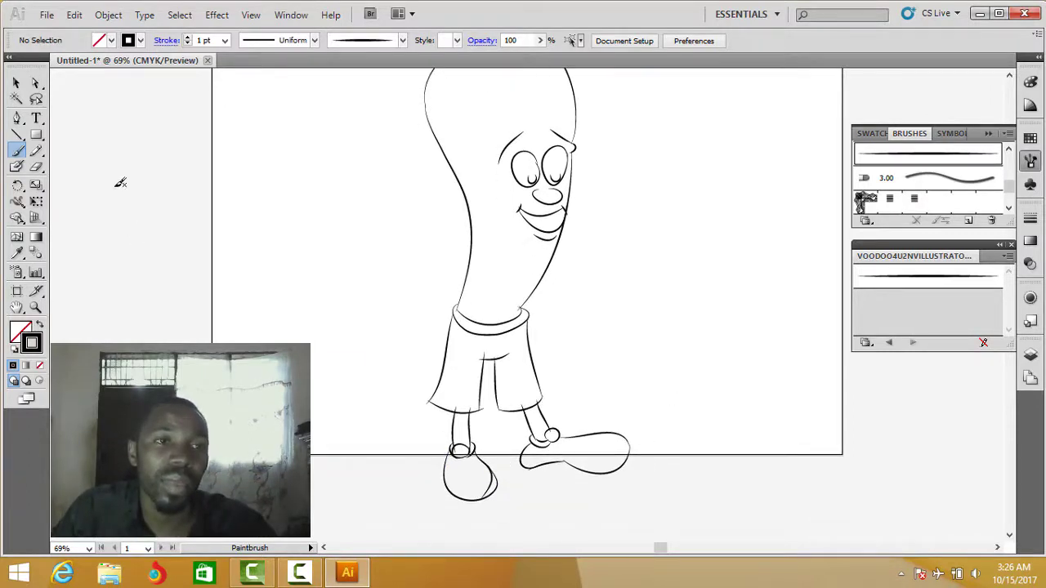
# - Delete both strokes of the rounded shoe below the rear ankle
pyautogui.click(16, 83)
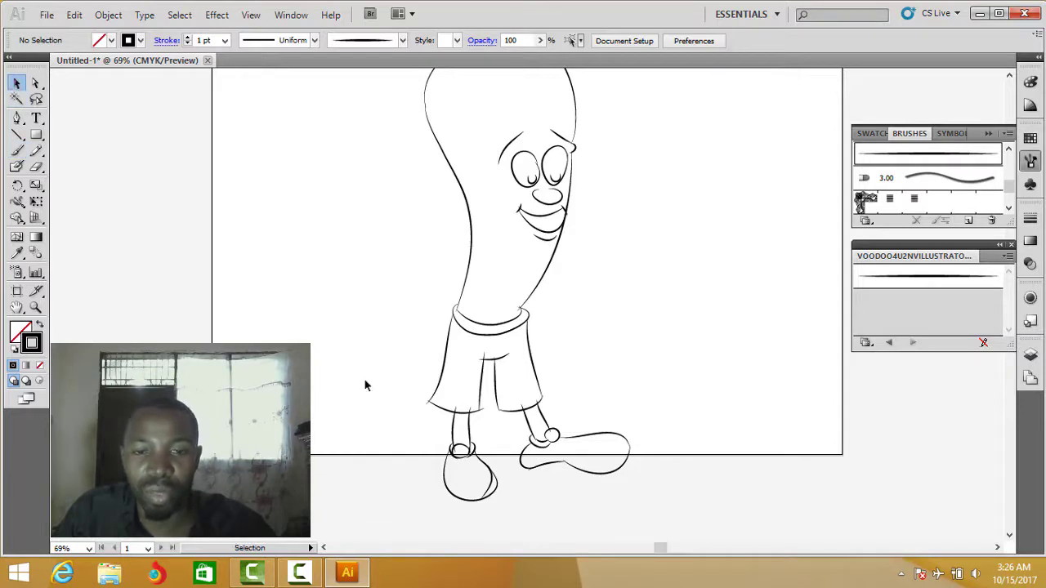
pyautogui.click(494, 475)
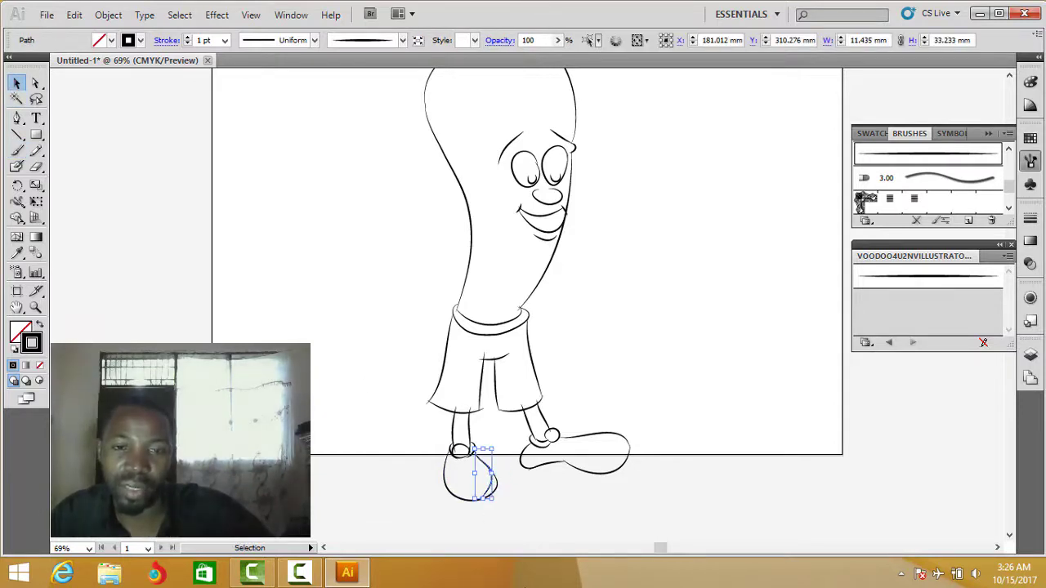
pyautogui.press('Delete')
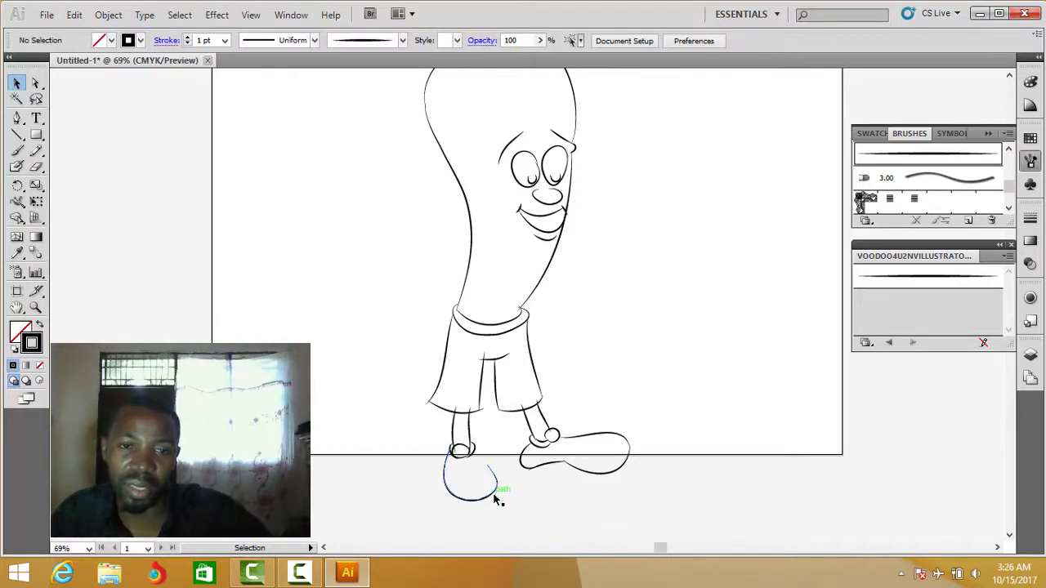
pyautogui.click(493, 492)
pyautogui.press('Delete')
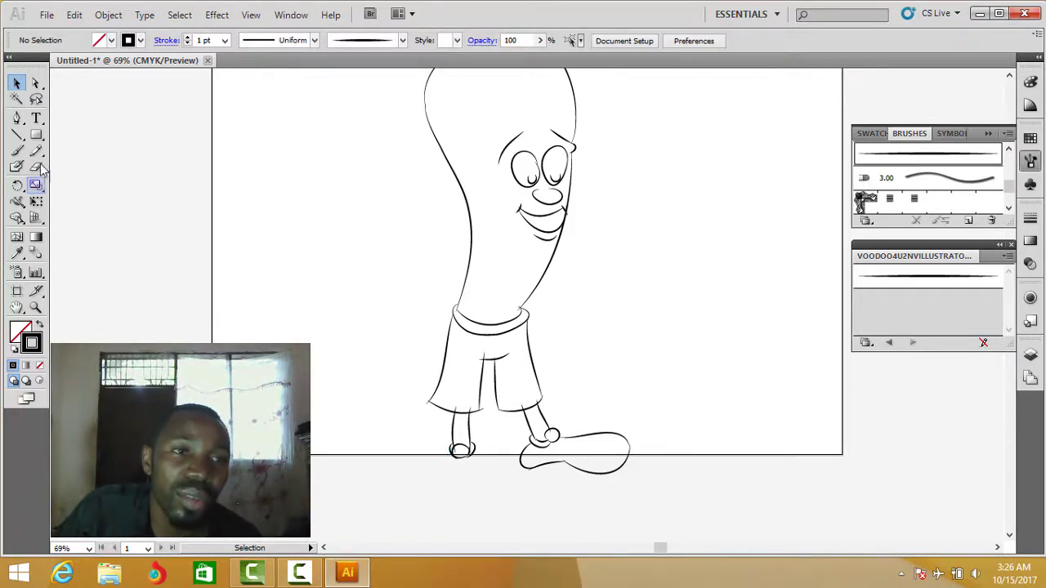
# - Paint a larger rounded front-facing shoe below the rear ankle, with a small curved heel showing beside it
pyautogui.click(17, 151)
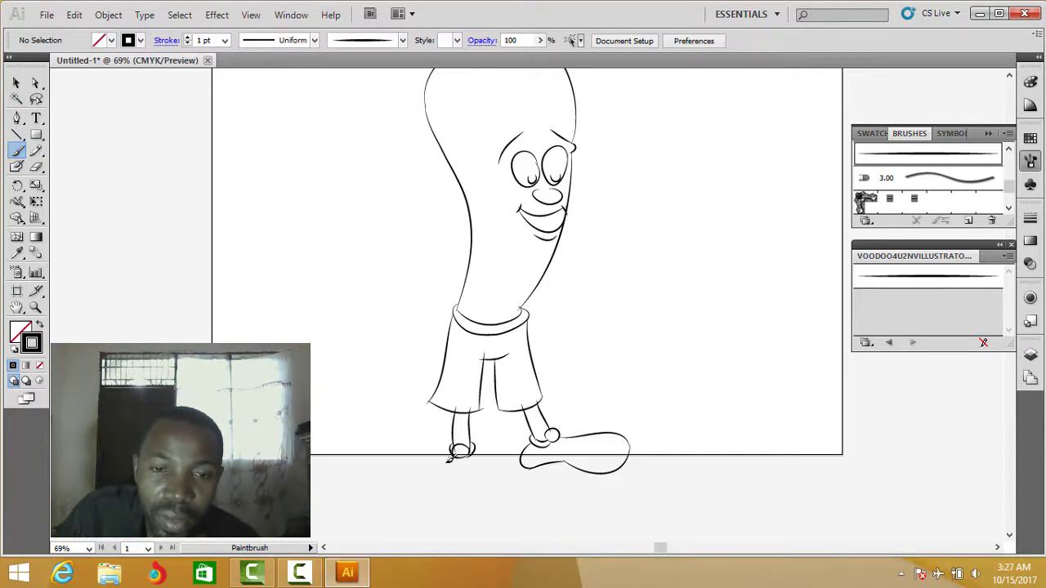
pyautogui.moveTo(442, 466)
pyautogui.mouseDown()
pyautogui.moveTo(444, 510)
pyautogui.moveTo(468, 515)
pyautogui.mouseUp()
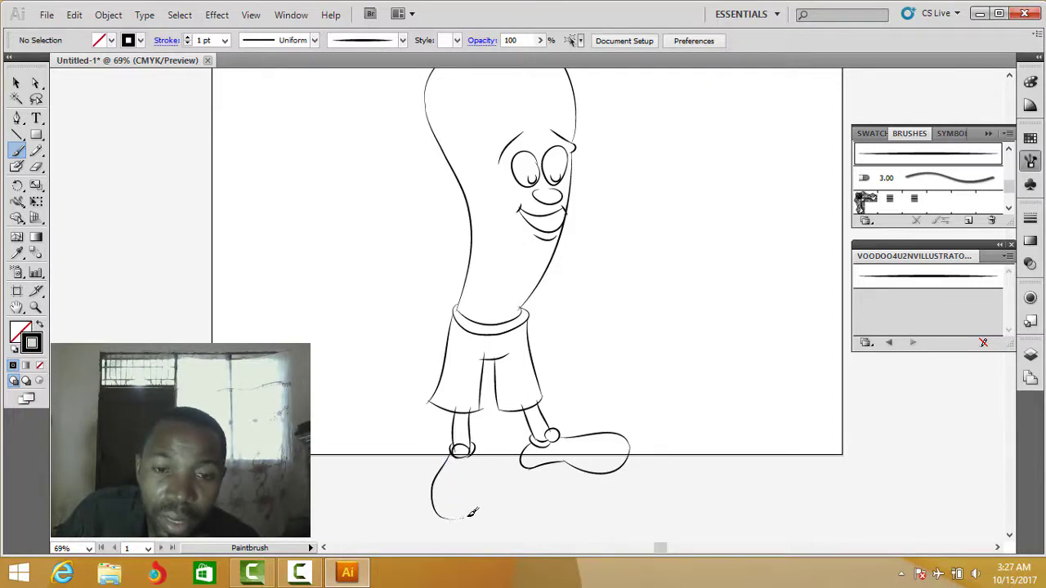
pyautogui.moveTo(487, 464)
pyautogui.mouseDown()
pyautogui.moveTo(480, 454)
pyautogui.moveTo(497, 452)
pyautogui.moveTo(484, 470)
pyautogui.mouseUp()
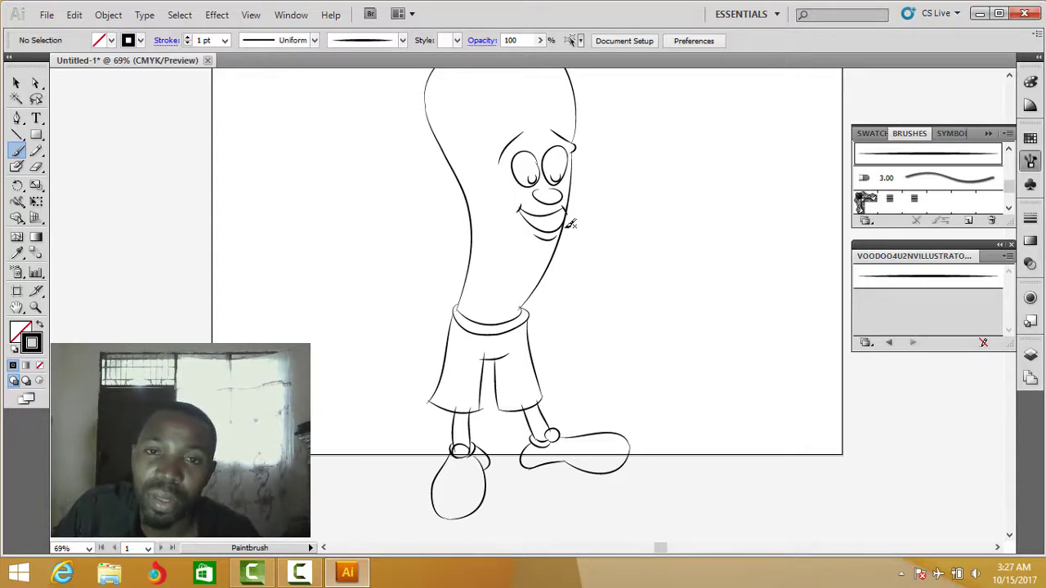
# - Paint the front arm as two curved lines from below the mouth, ending in an open hand with a raised thumb
pyautogui.moveTo(565, 229); pyautogui.dragTo(591, 301)
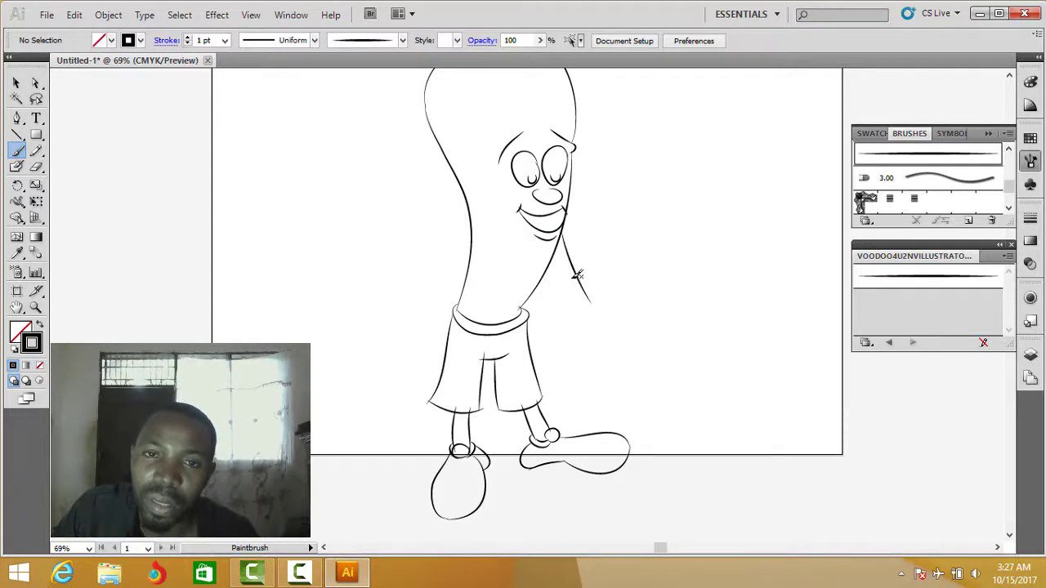
pyautogui.moveTo(562, 247); pyautogui.dragTo(576, 315)
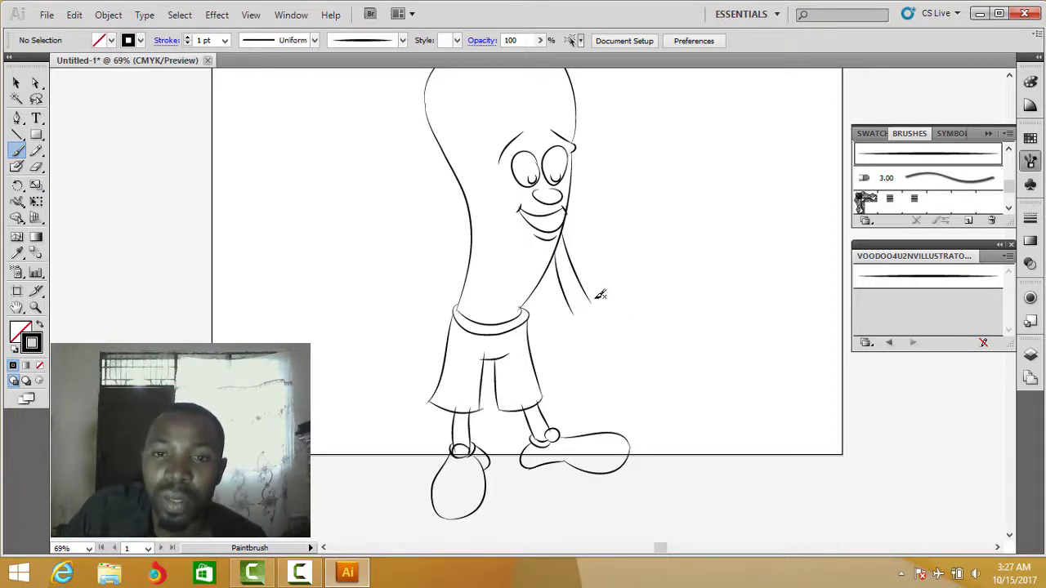
pyautogui.moveTo(617, 282); pyautogui.dragTo(636, 278)
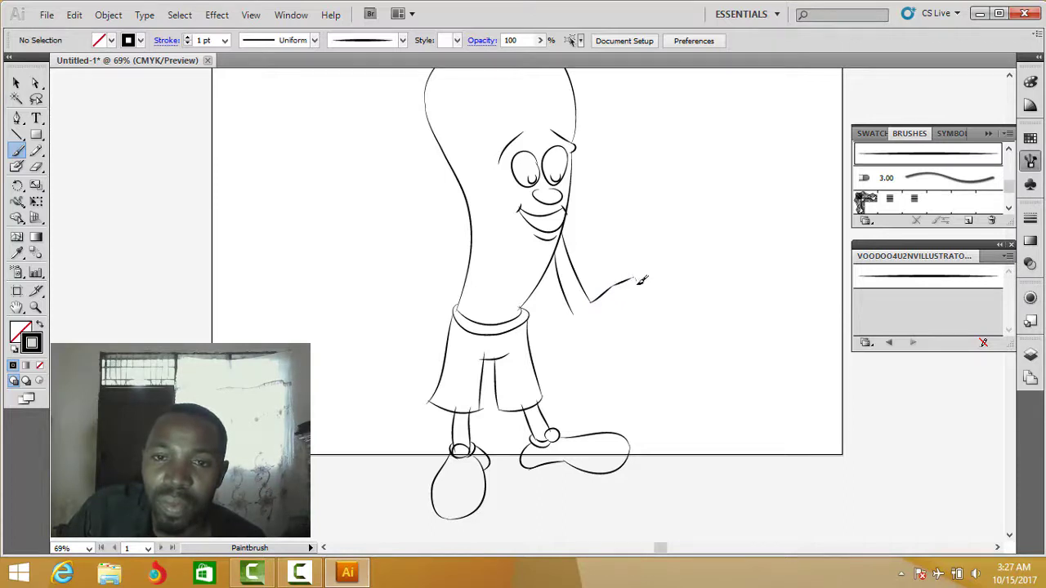
pyautogui.moveTo(621, 297); pyautogui.dragTo(622, 298)
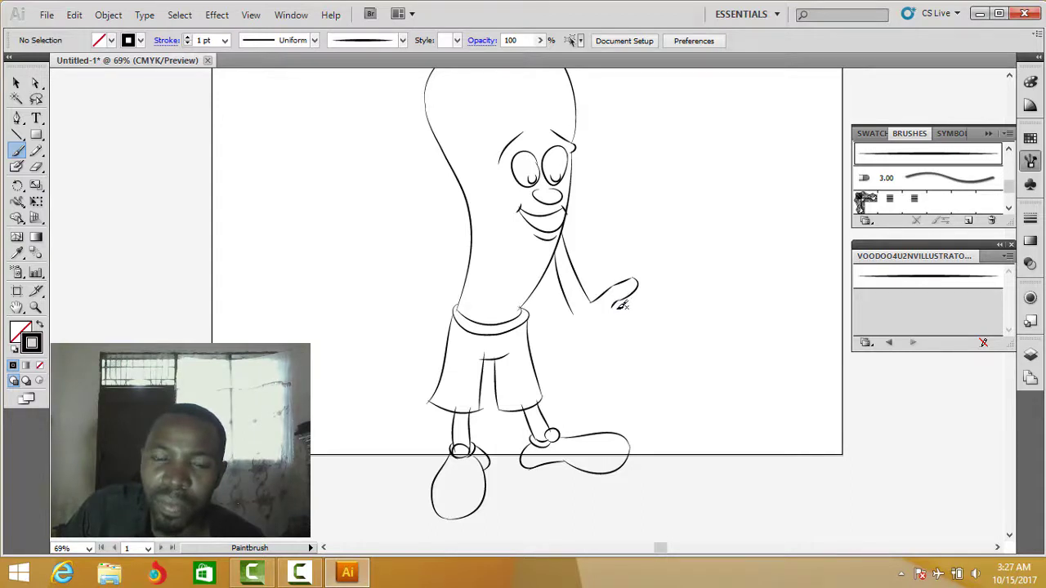
pyautogui.moveTo(615, 304)
pyautogui.mouseDown()
pyautogui.moveTo(628, 371)
pyautogui.moveTo(589, 344)
pyautogui.moveTo(577, 308)
pyautogui.mouseUp()
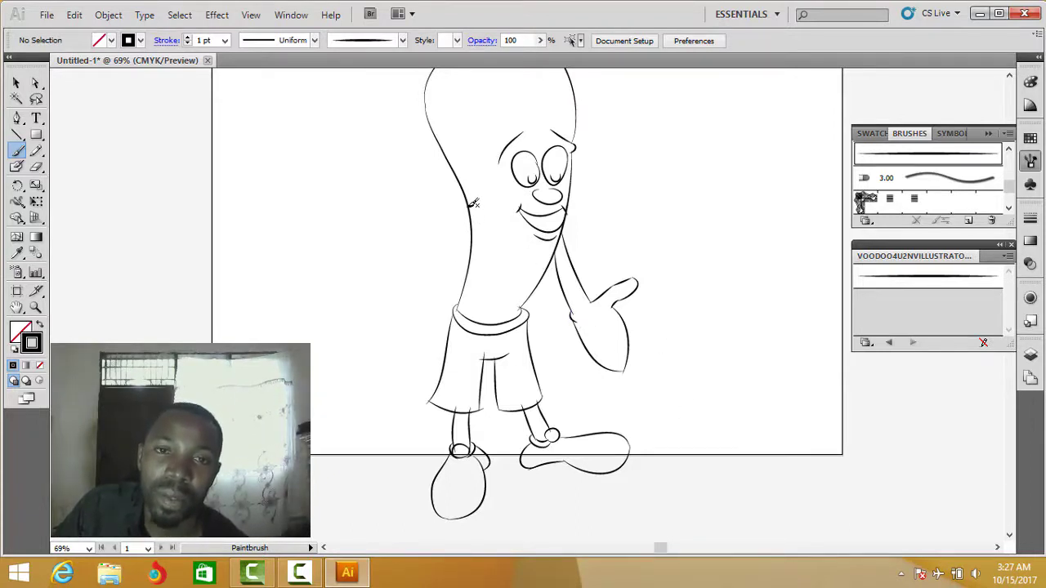
pyautogui.moveTo(467, 210)
pyautogui.mouseDown()
pyautogui.moveTo(434, 233)
pyautogui.moveTo(414, 294)
pyautogui.mouseUp()
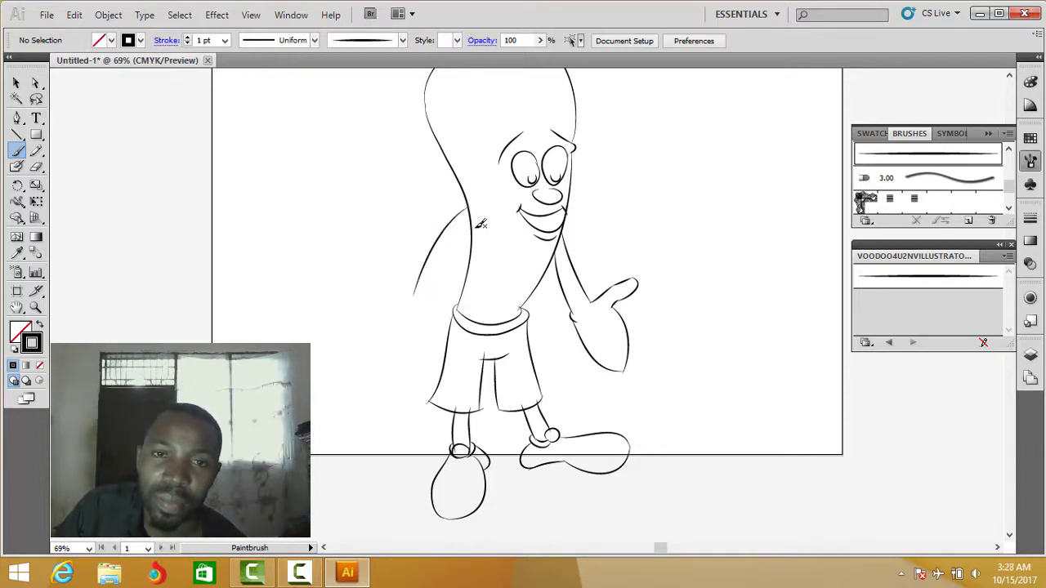
pyautogui.moveTo(472, 223); pyautogui.dragTo(435, 304)
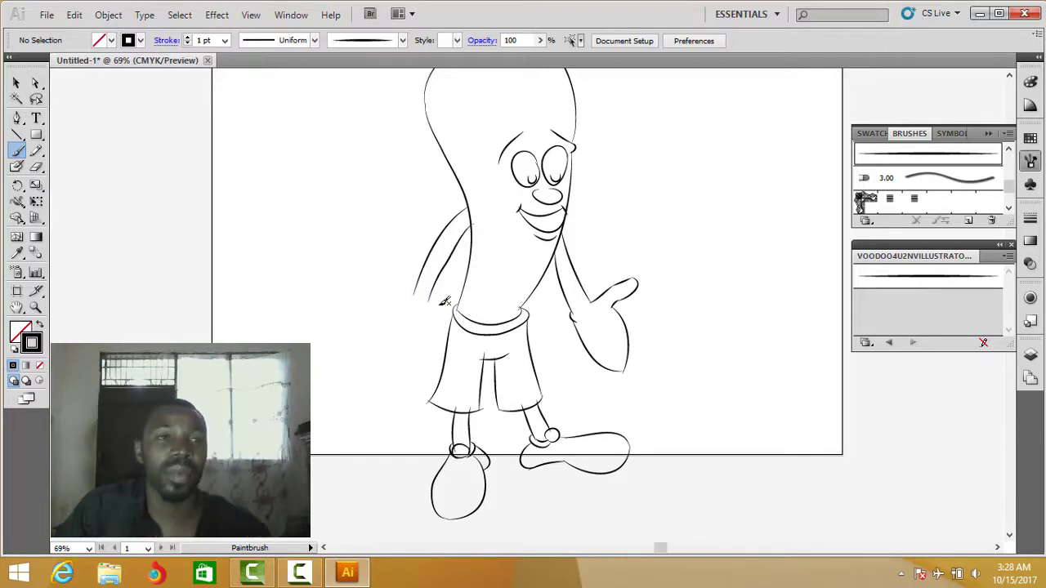
pyautogui.click(16, 83)
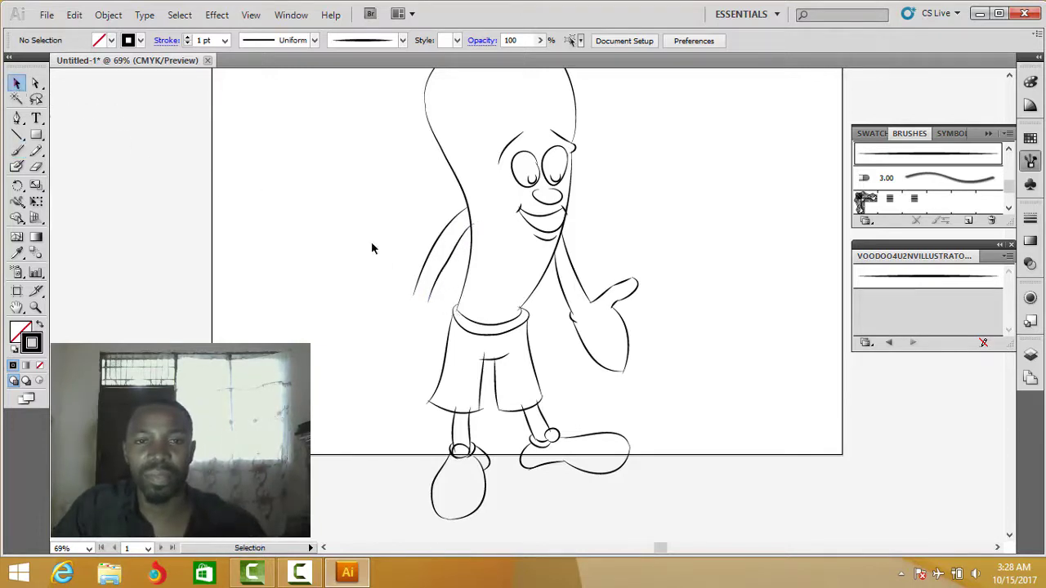
pyautogui.click(452, 260)
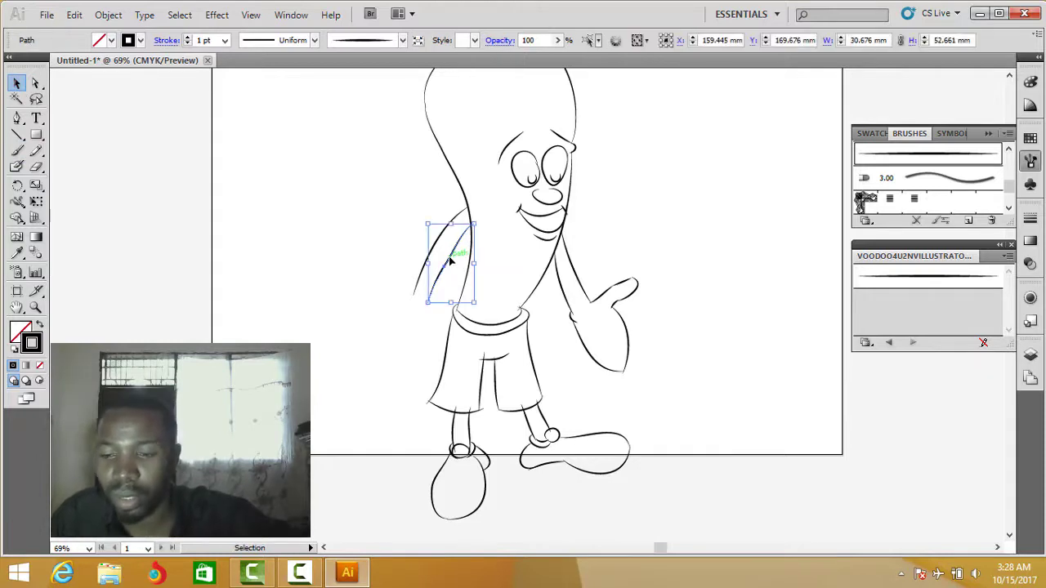
pyautogui.click(408, 238)
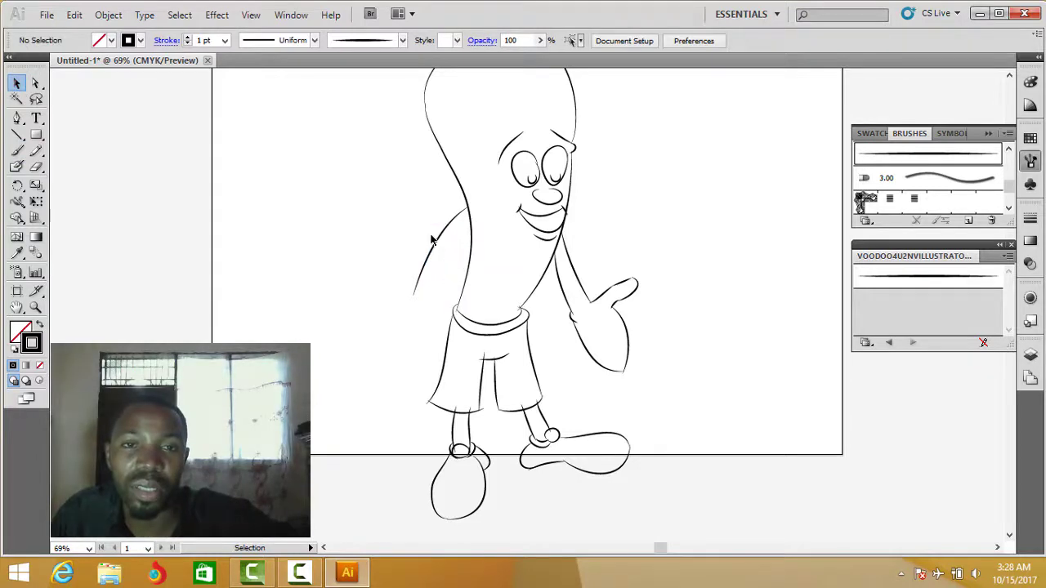
pyautogui.click(444, 240)
pyautogui.press('Delete')
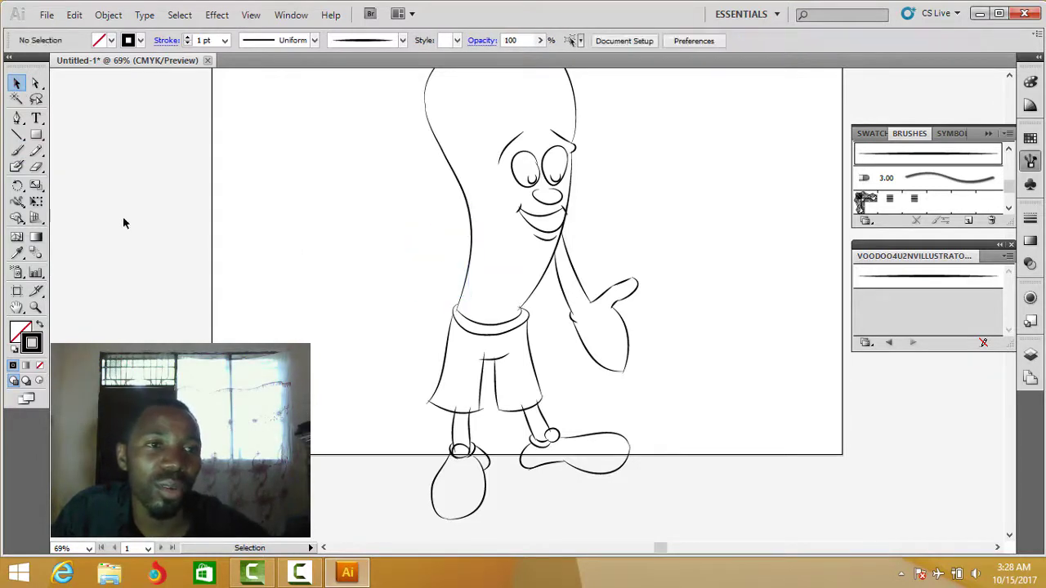
# - Paint the rear arm bending down from the back to a hand on the waistband, with the thumb over the shorts
pyautogui.click(17, 150)
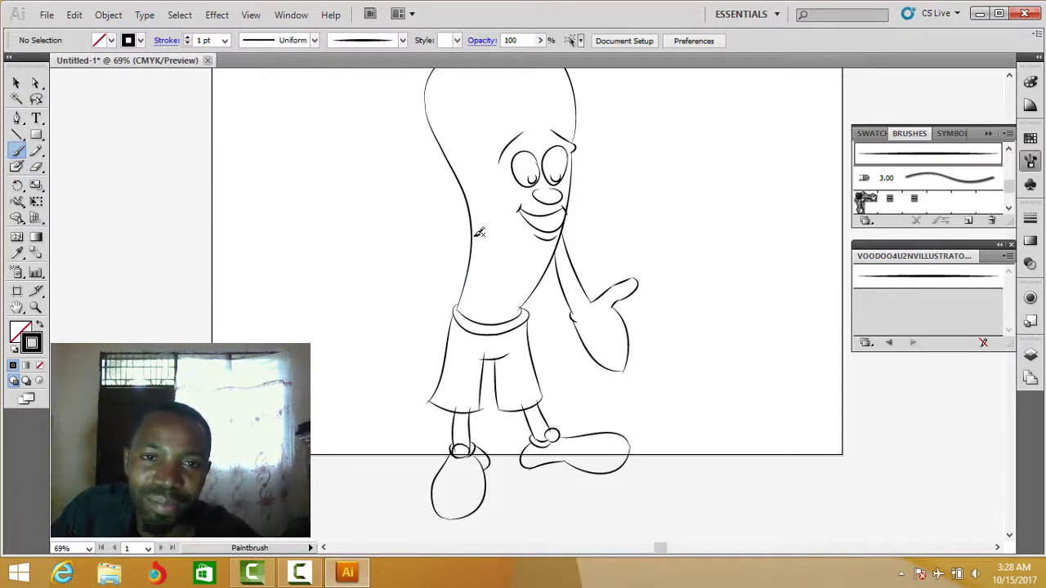
pyautogui.moveTo(473, 240); pyautogui.dragTo(451, 298)
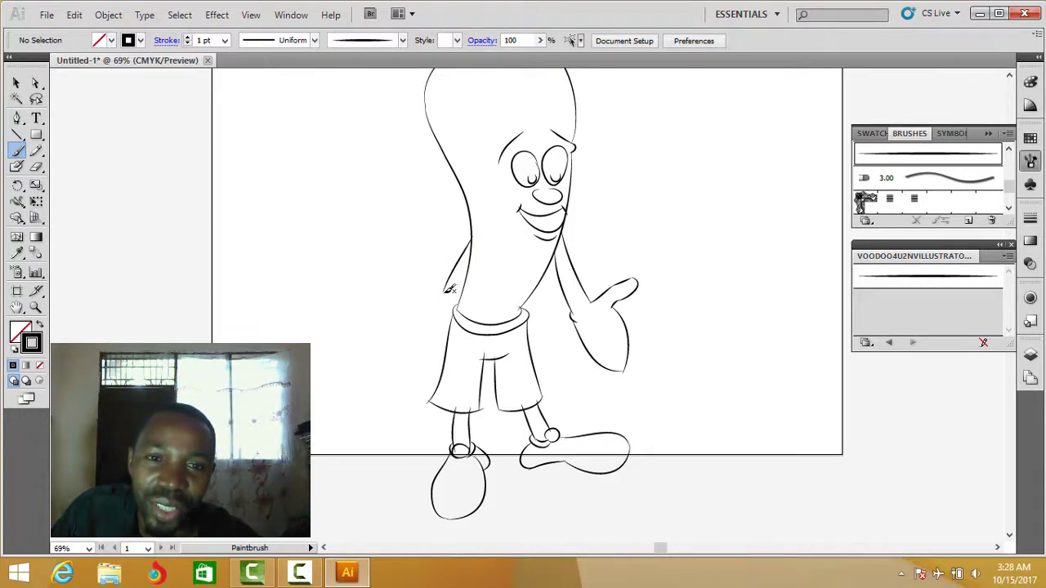
pyautogui.moveTo(472, 296); pyautogui.dragTo(476, 296)
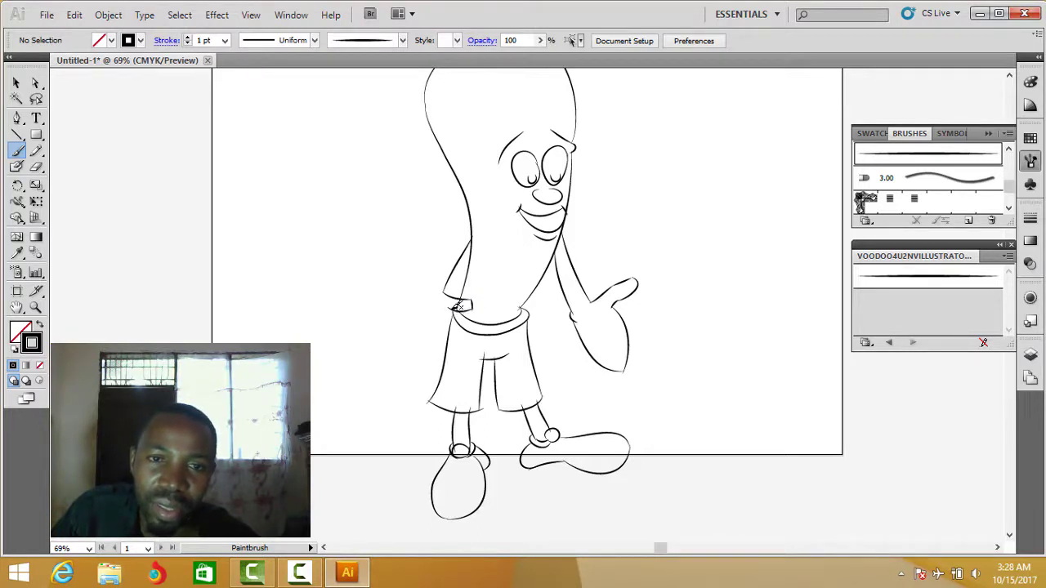
pyautogui.moveTo(452, 309); pyautogui.dragTo(444, 342)
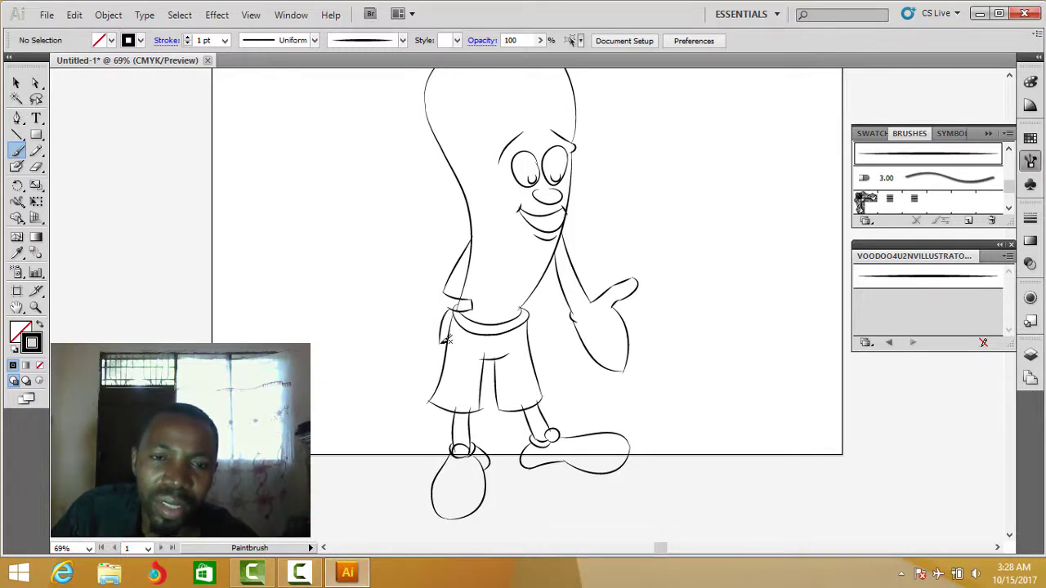
pyautogui.moveTo(440, 341); pyautogui.dragTo(417, 347)
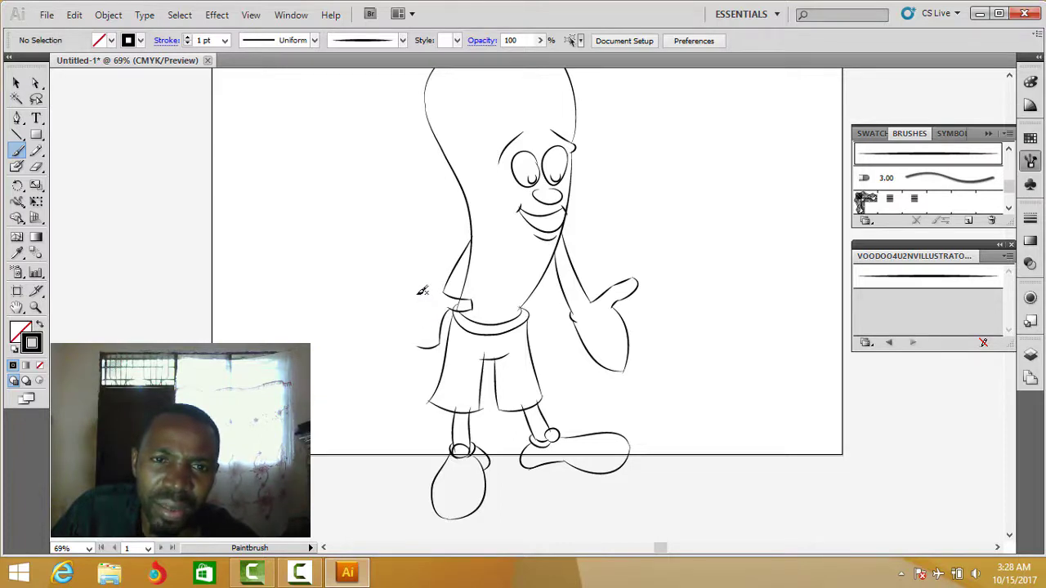
pyautogui.moveTo(419, 294); pyautogui.dragTo(422, 350)
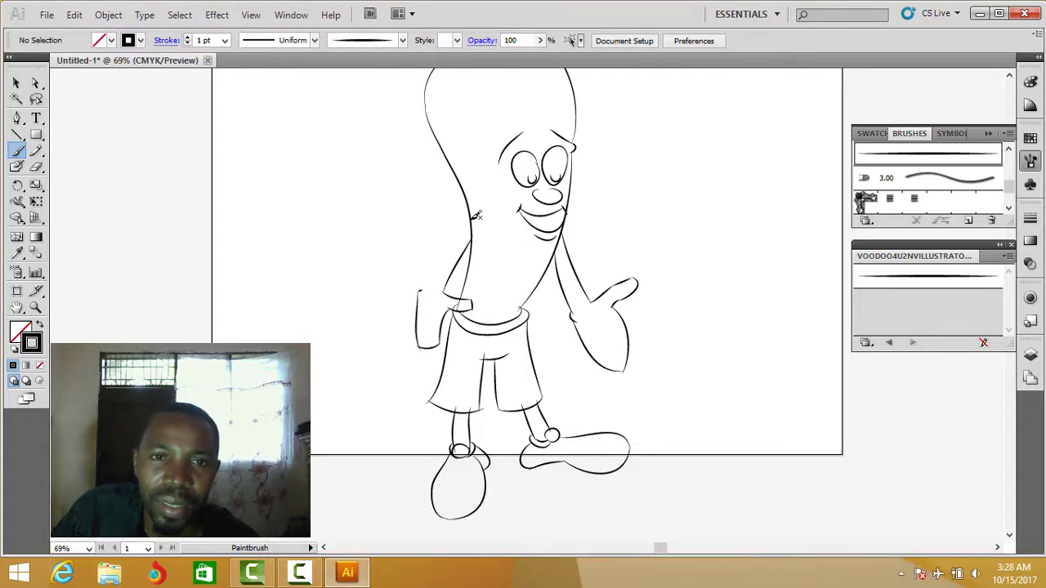
pyautogui.moveTo(461, 233)
pyautogui.mouseDown()
pyautogui.moveTo(432, 284)
pyautogui.moveTo(441, 290)
pyautogui.mouseUp()
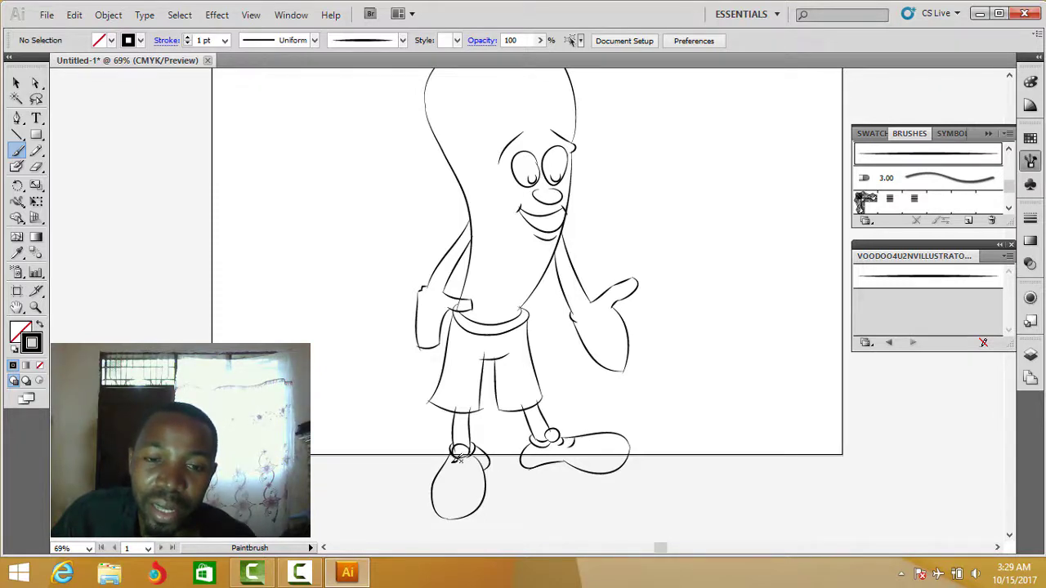
# - Paint short curved crease lines across the upper part of both shoes
pyautogui.moveTo(459, 466)
pyautogui.mouseDown()
pyautogui.moveTo(474, 457)
pyautogui.moveTo(479, 472)
pyautogui.mouseUp()
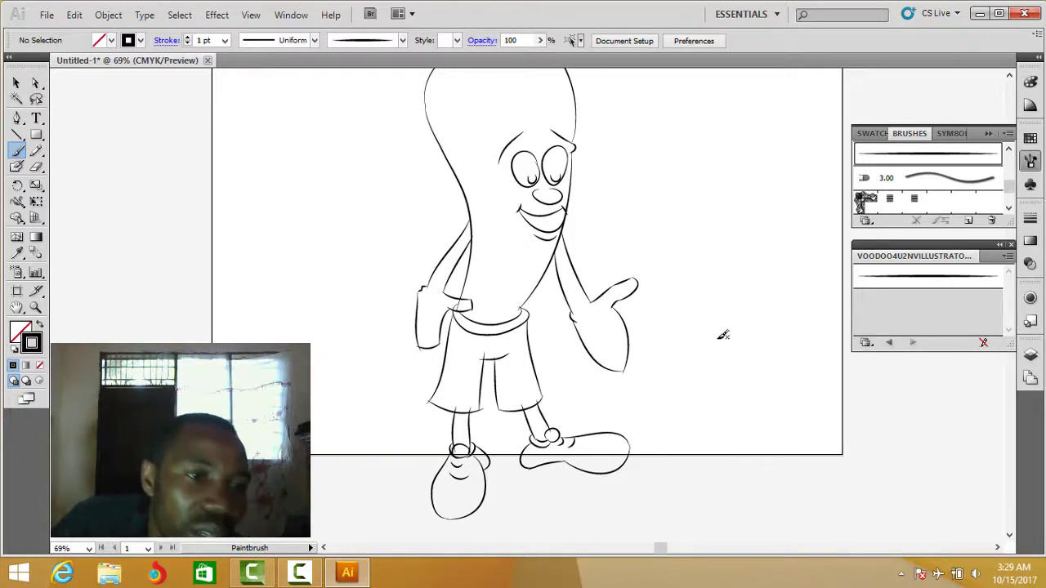
# - Extend the artboard's lower edge to a height of about 345 mm so it contains both shoes
pyautogui.click(18, 291)
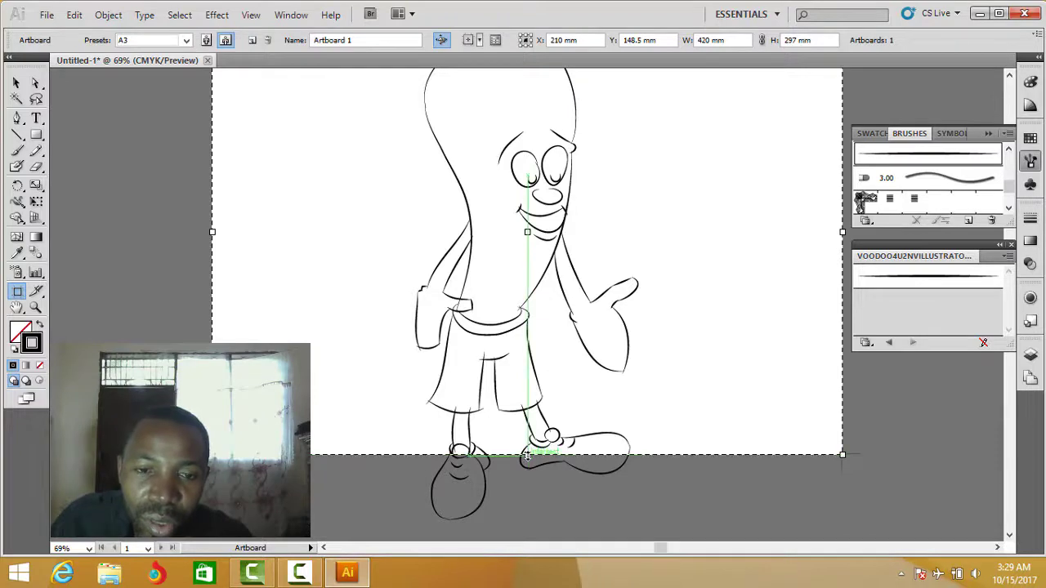
pyautogui.moveTo(527, 455); pyautogui.dragTo(531, 528)
pyautogui.scroll(3, 708, 445)
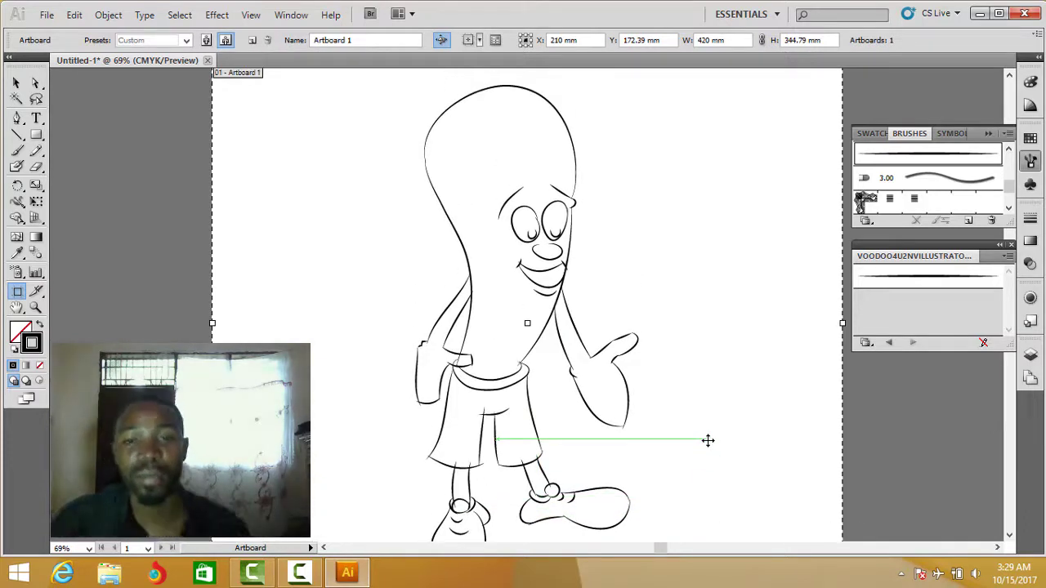
pyautogui.scroll(-1, 710, 188)
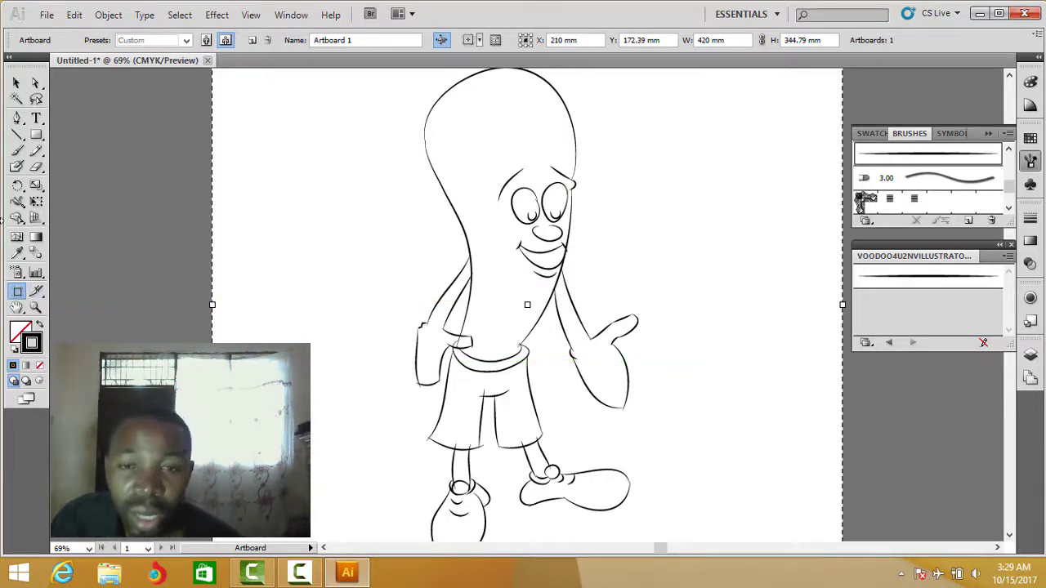
pyautogui.scroll(-3, 817, 389)
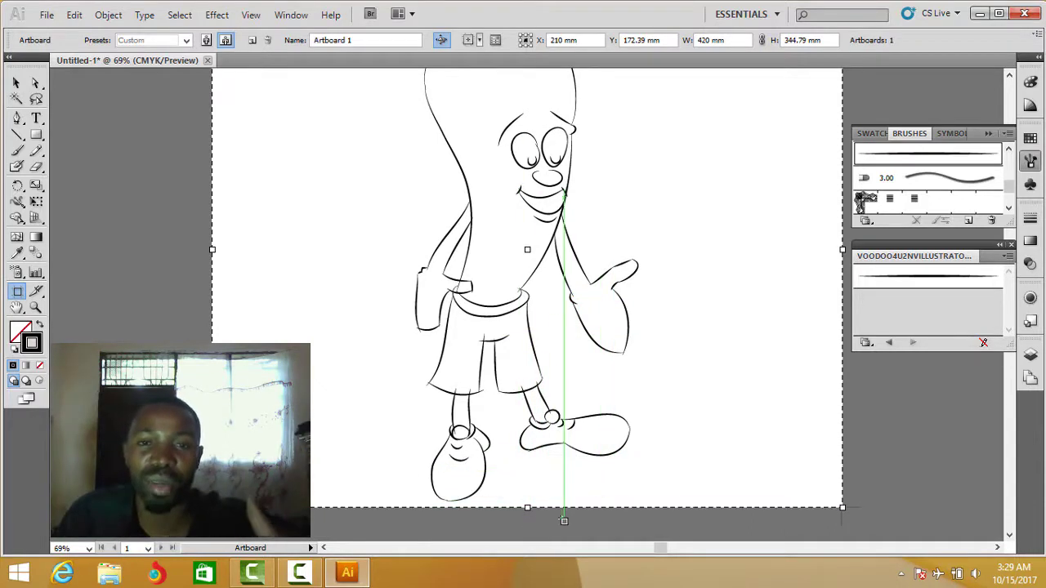
pyautogui.scroll(5, 694, 457)
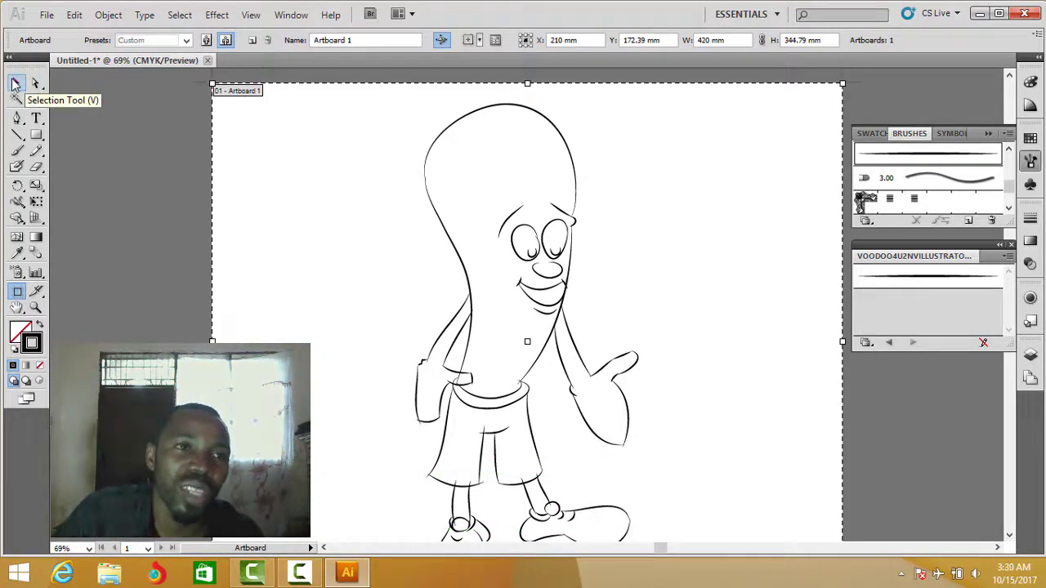
pyautogui.click(14, 83)
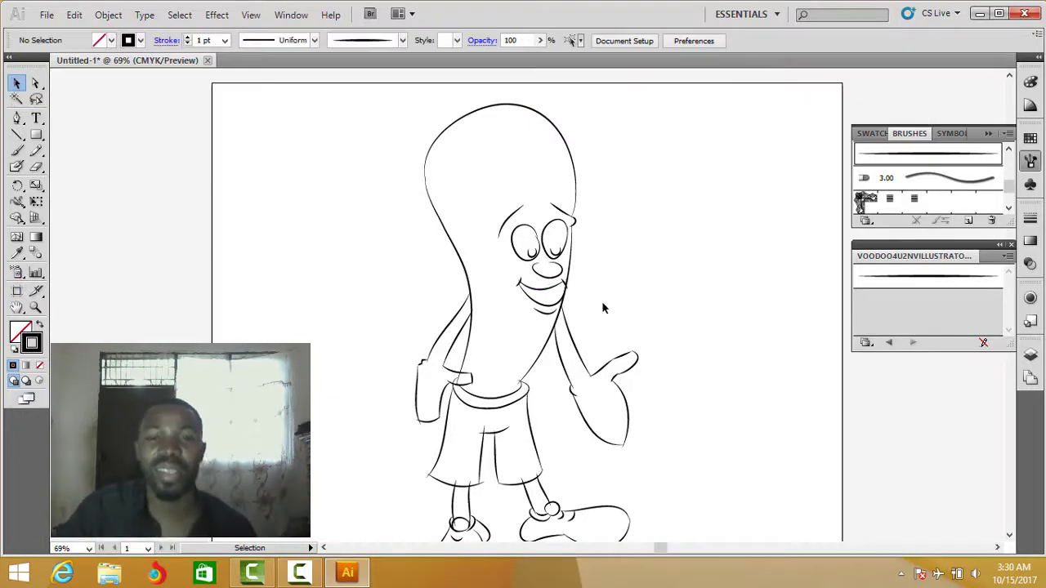
# - Show the Navigator and reduce the view to 50% to check the whole character on the artboard
pyautogui.scroll(-1, 656, 315)
pyautogui.scroll(1, 666, 309)
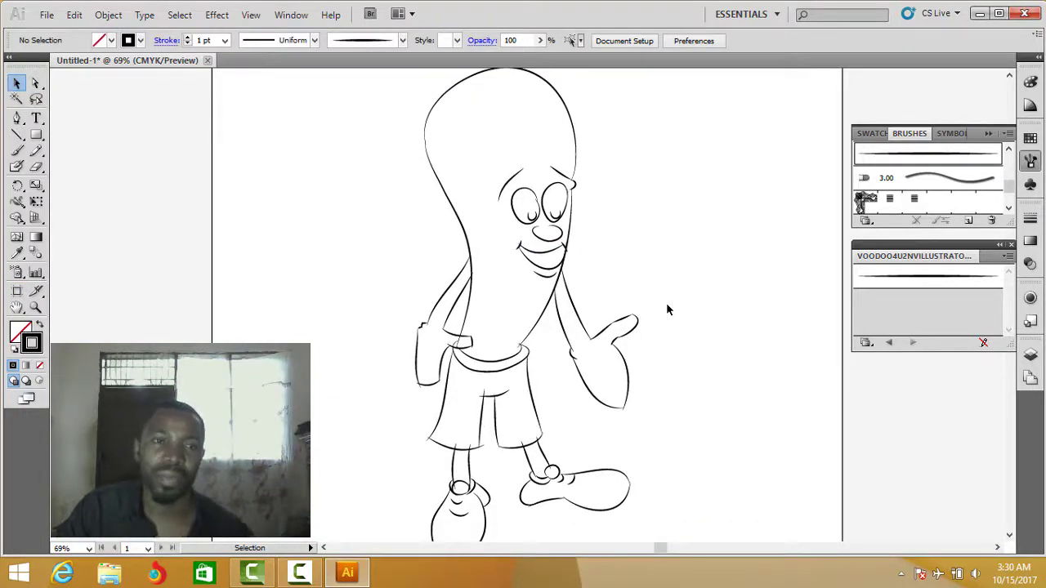
pyautogui.scroll(1, 667, 308)
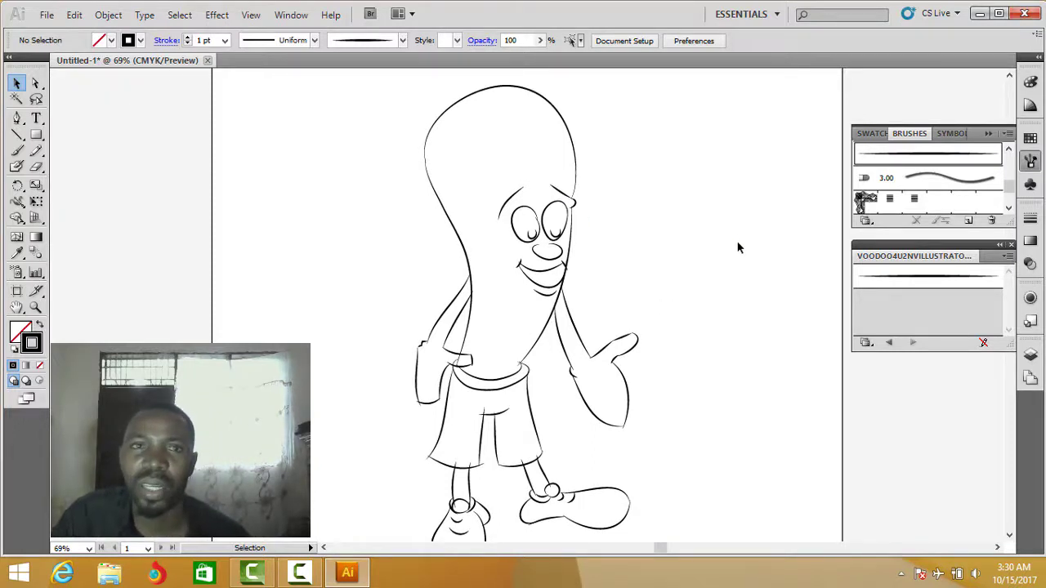
pyautogui.click(291, 16)
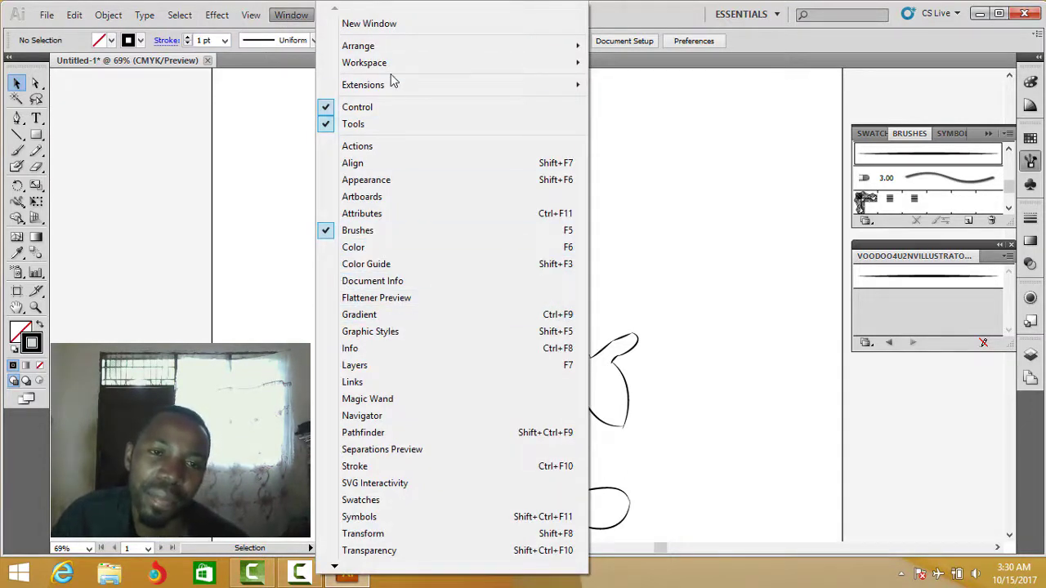
pyautogui.click(388, 418)
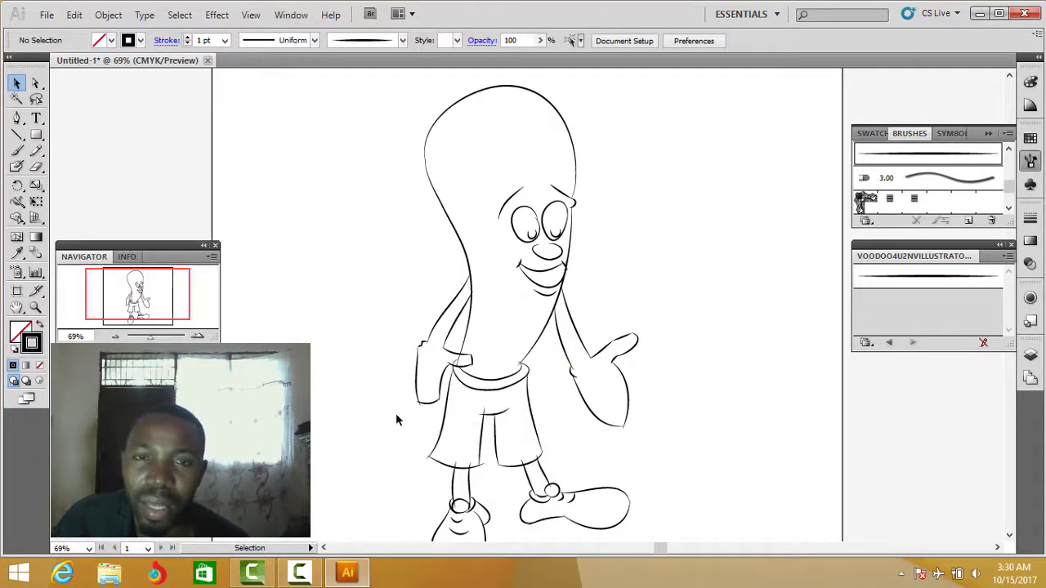
pyautogui.scroll(-1, 693, 298)
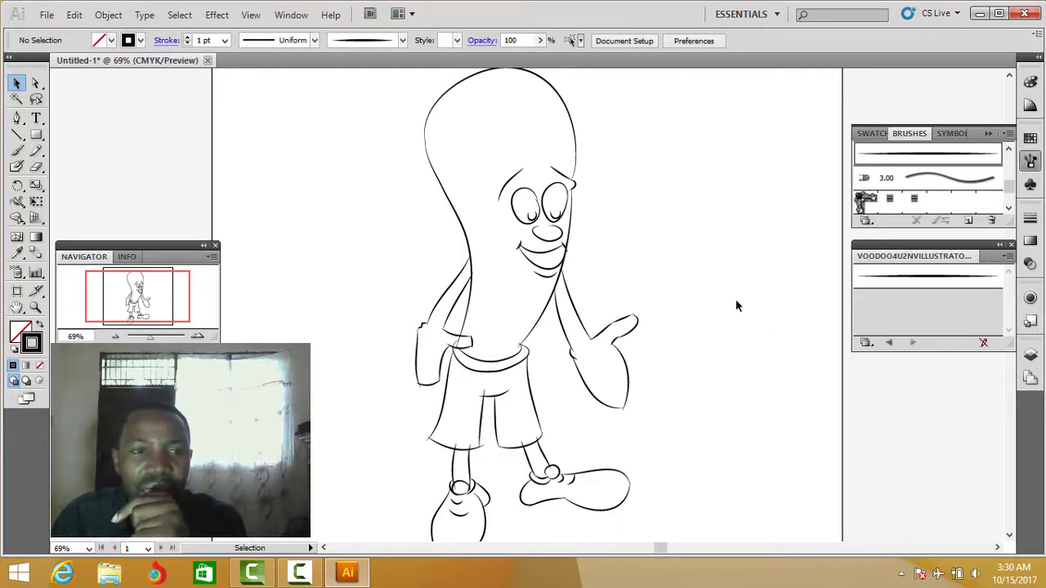
pyautogui.click(114, 336)
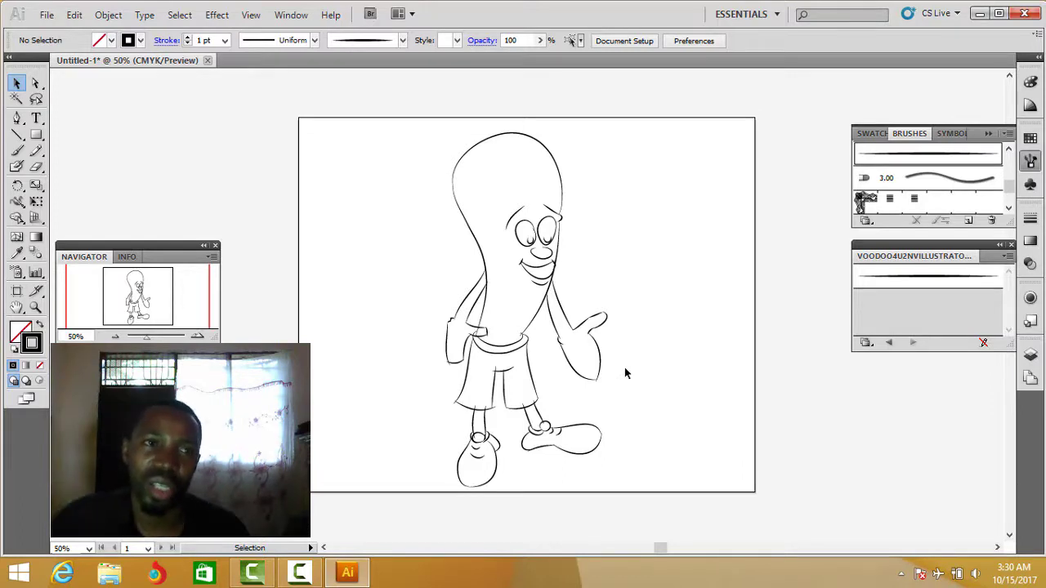
# - Start a Save for Web & Devices export as JPEG, and scale the image size to 200%
pyautogui.click(17, 165)
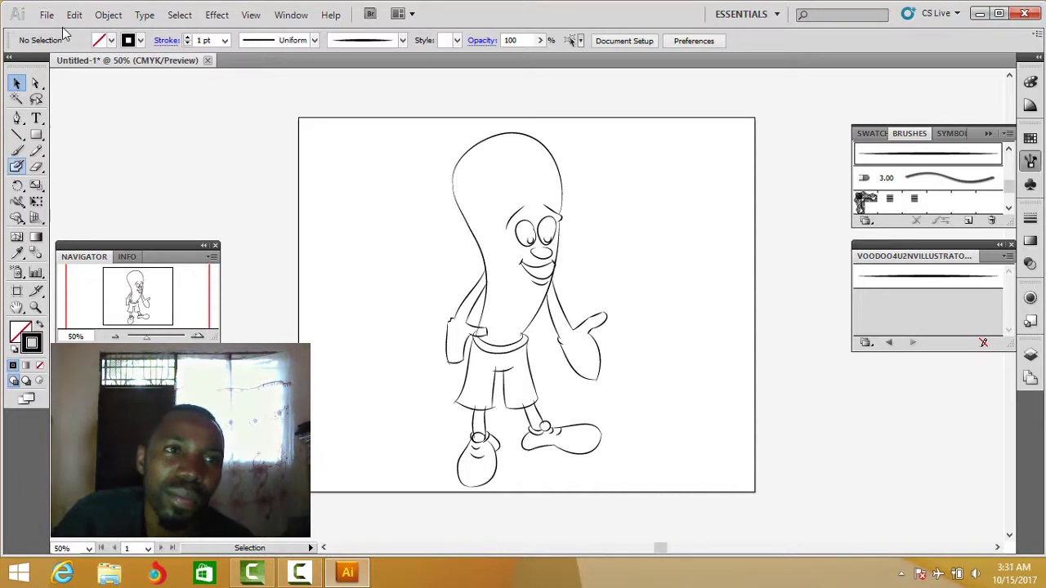
pyautogui.click(48, 17)
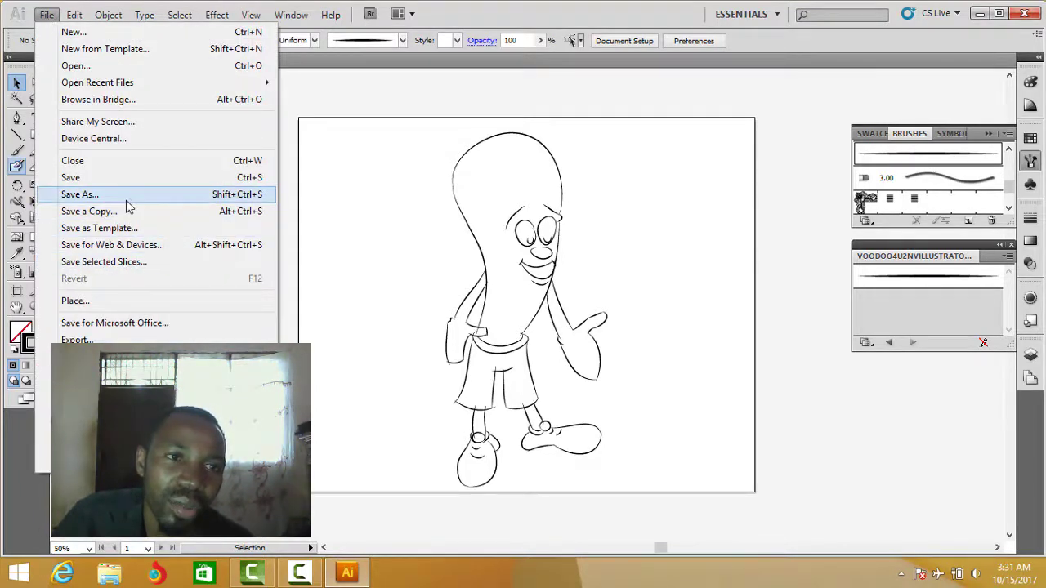
pyautogui.click(160, 245)
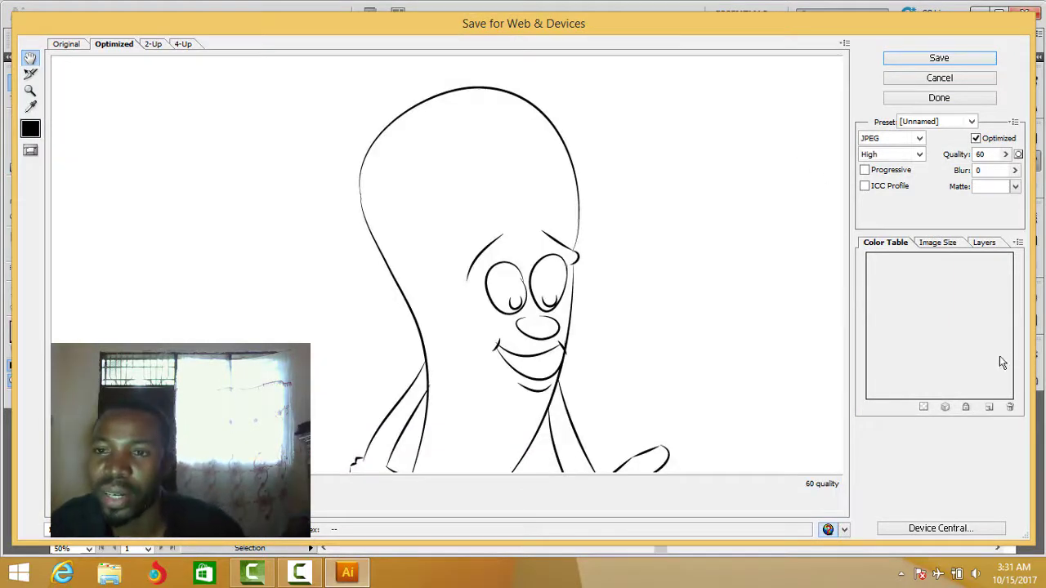
pyautogui.click(937, 244)
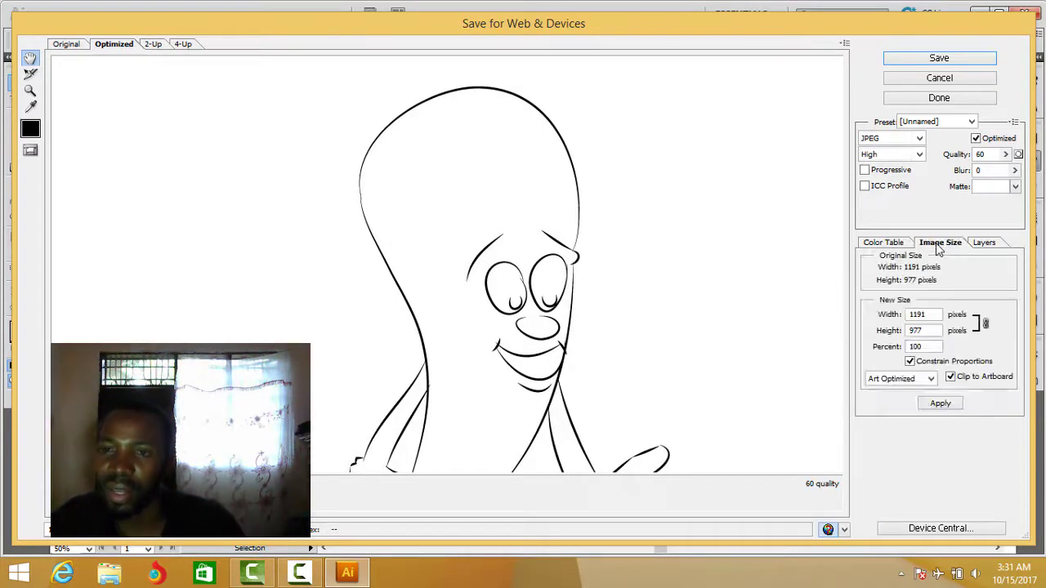
pyautogui.doubleClick(929, 347)
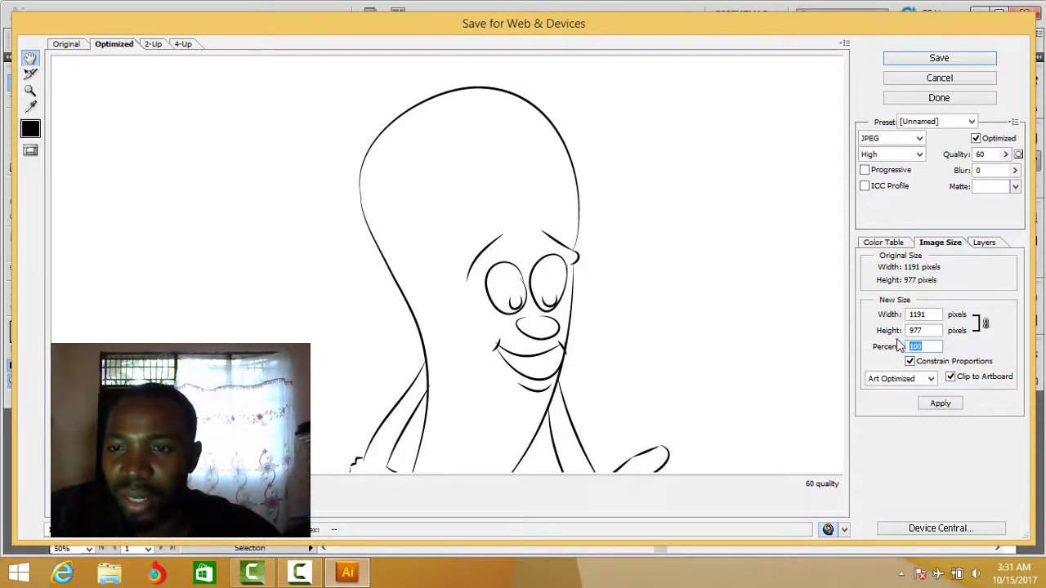
pyautogui.write('200')
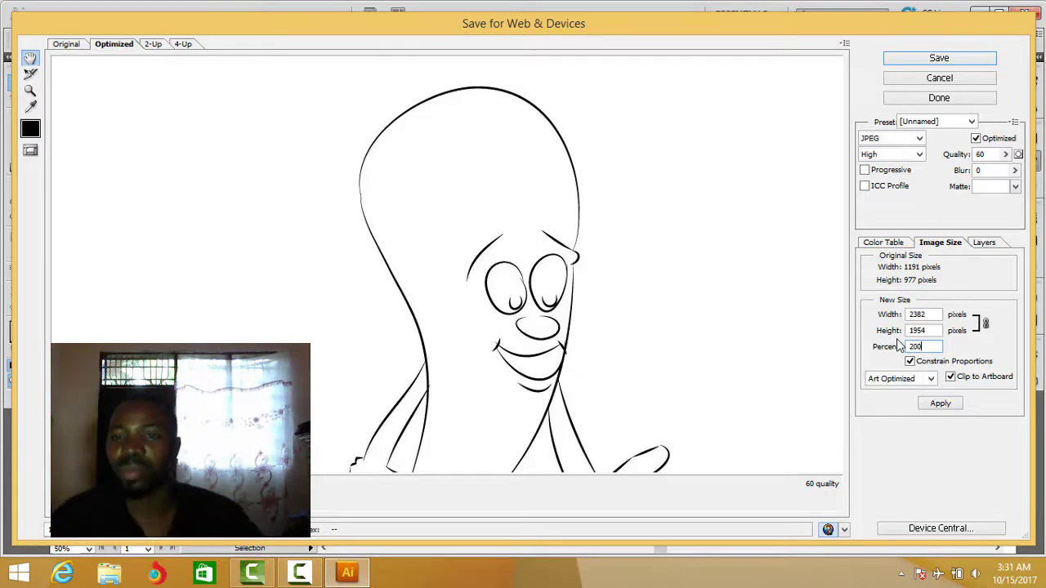
pyautogui.click(940, 408)
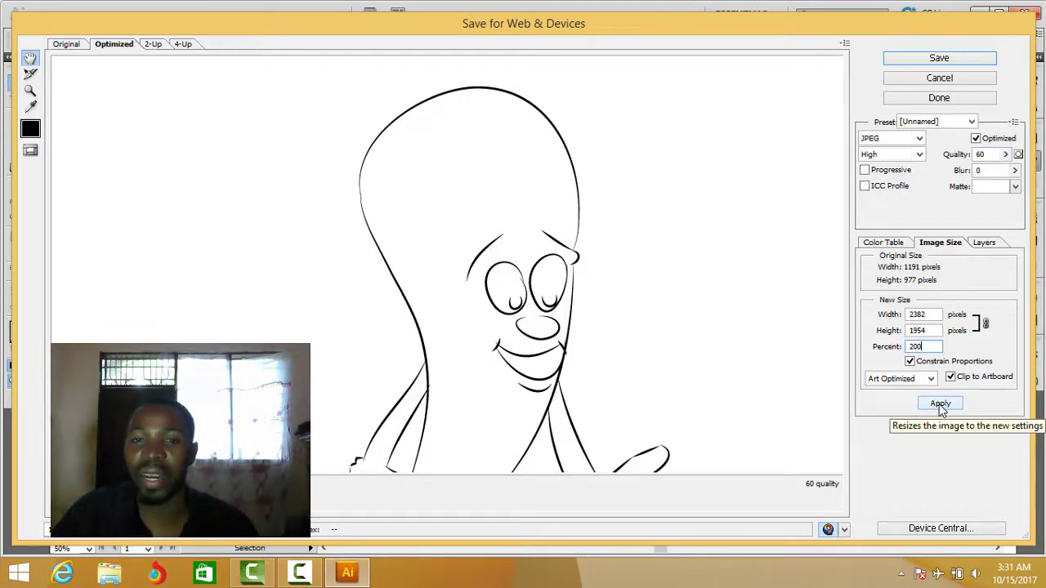
pyautogui.click(940, 404)
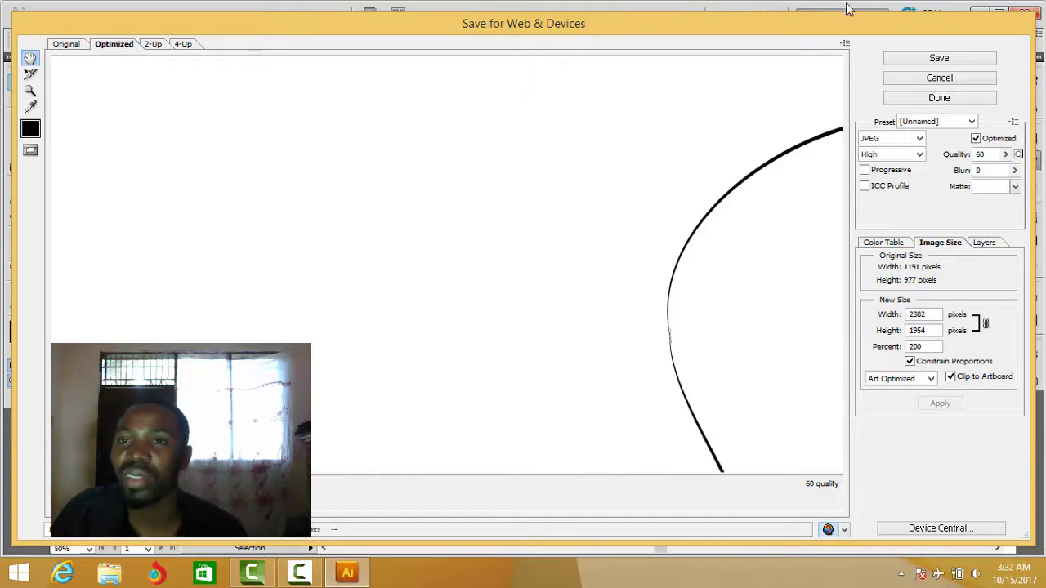
# - Save the optimized JPEG to the Desktop under the file name yanga
pyautogui.click(938, 59)
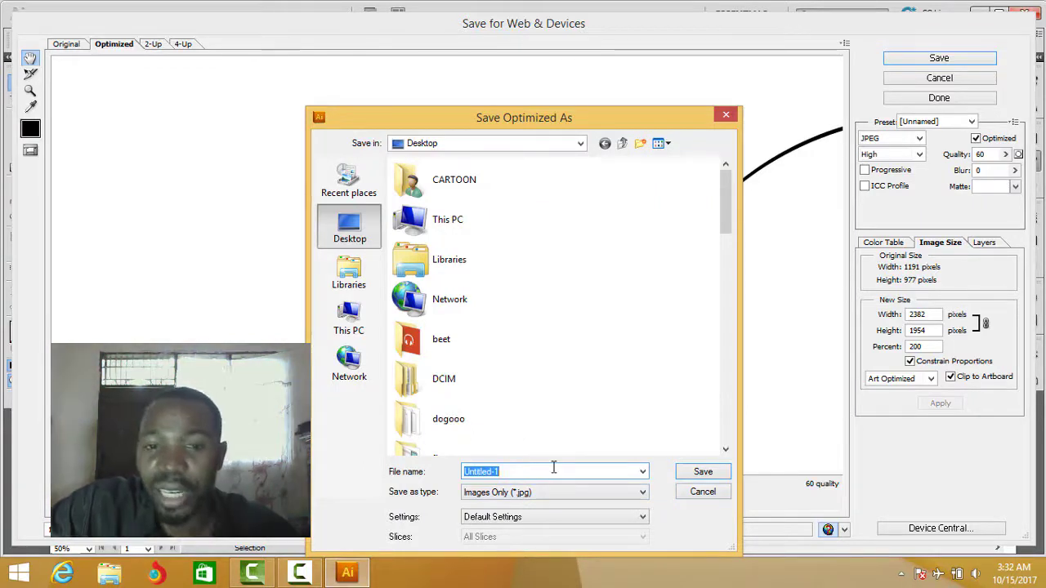
pyautogui.write('ya')
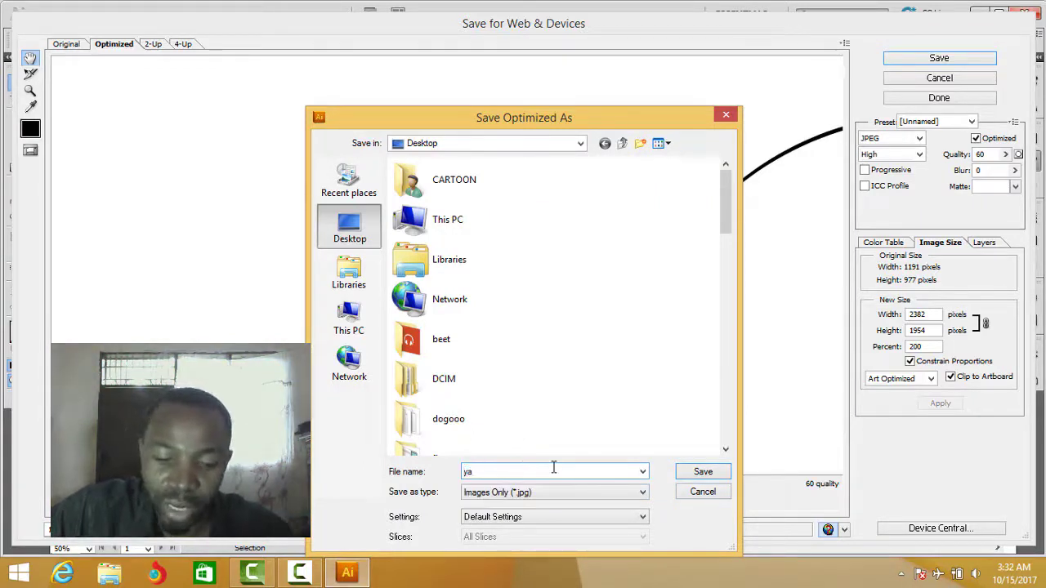
pyautogui.write('nga')
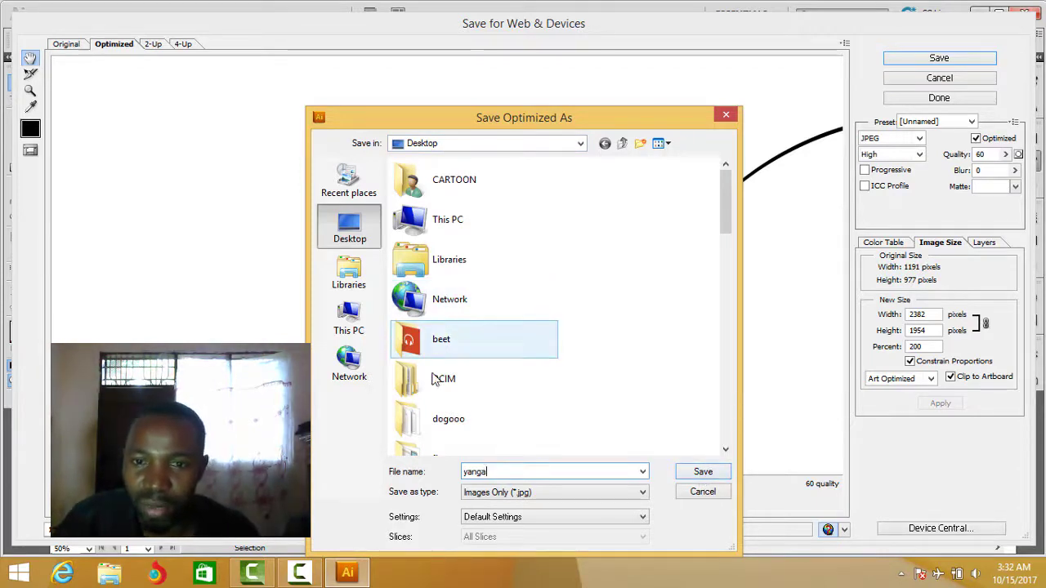
pyautogui.click(701, 473)
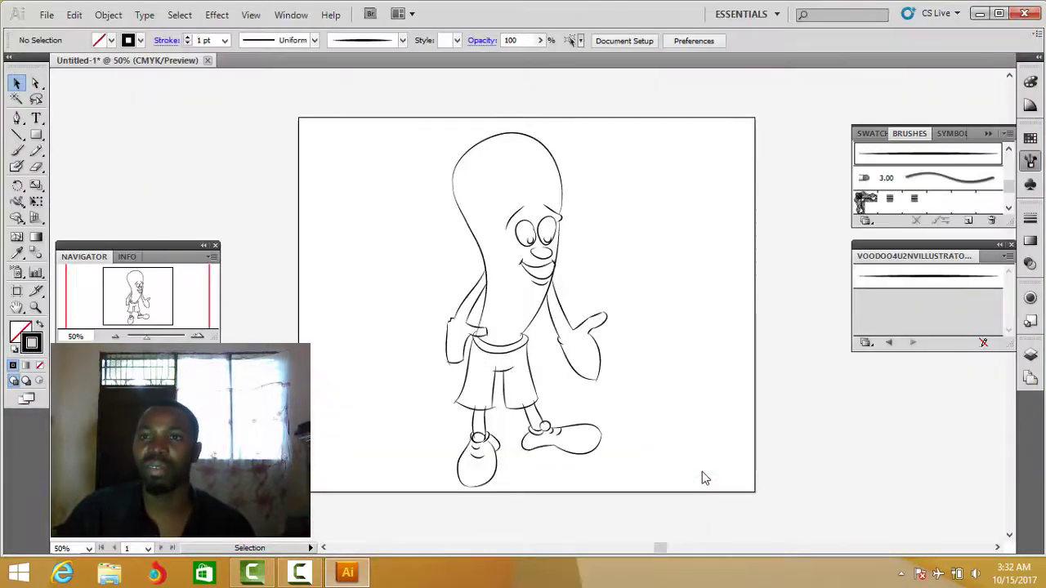
# - Switch to the desktop and open the yanga image in Adobe Photoshop CS5.1
pyautogui.click(978, 14)
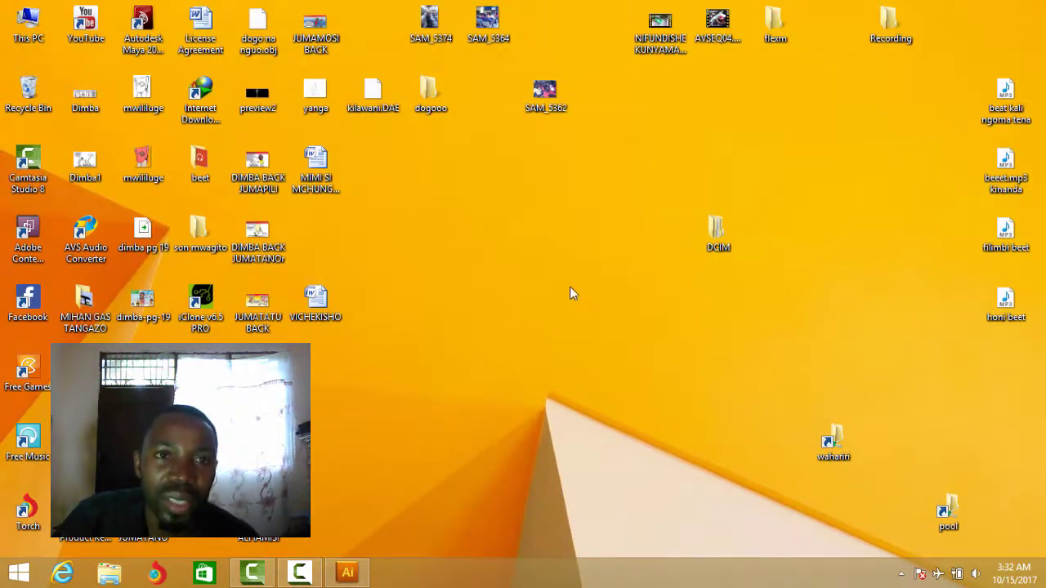
pyautogui.rightClick(311, 96)
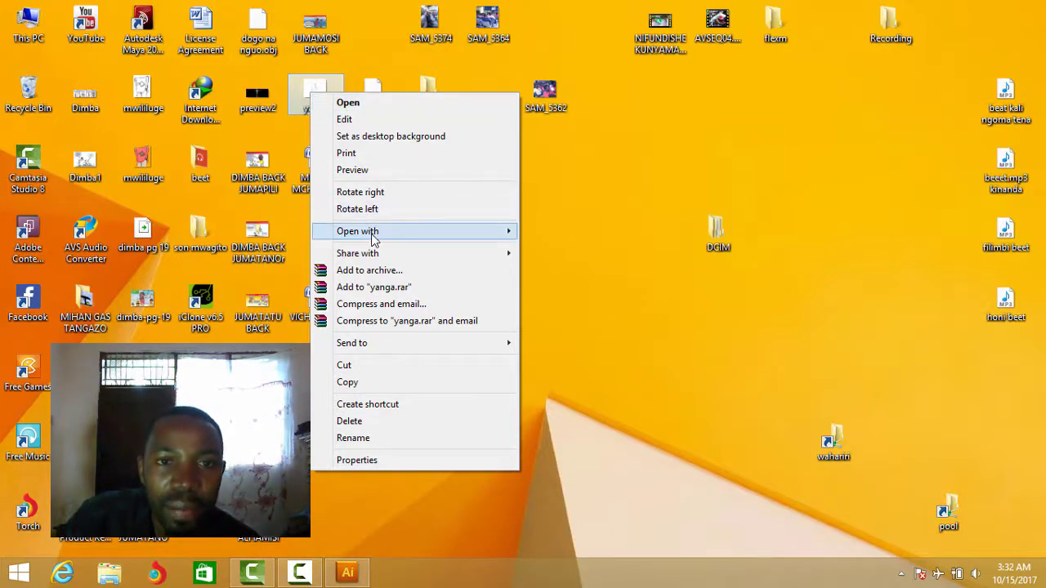
pyautogui.moveTo(372, 237)
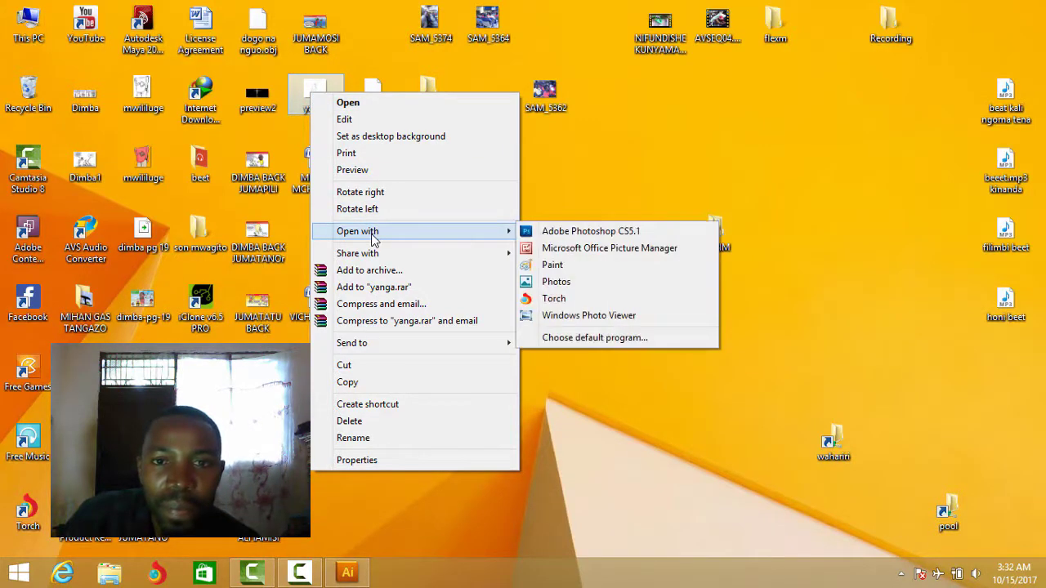
pyautogui.click(619, 232)
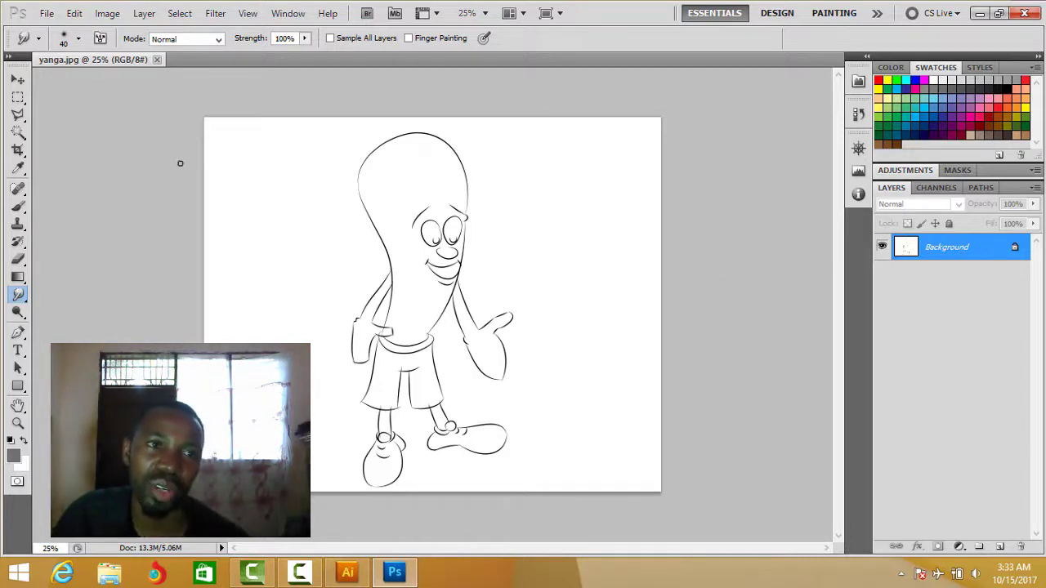
# - Try selecting the white background around the character with the Magic Wand, and clear the selection
pyautogui.click(19, 131)
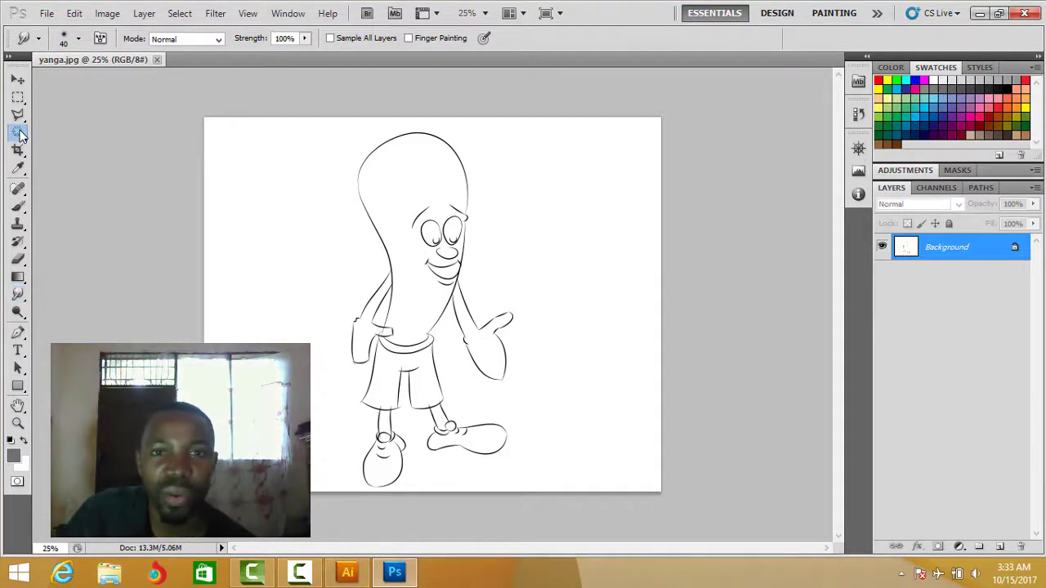
pyautogui.click(529, 220)
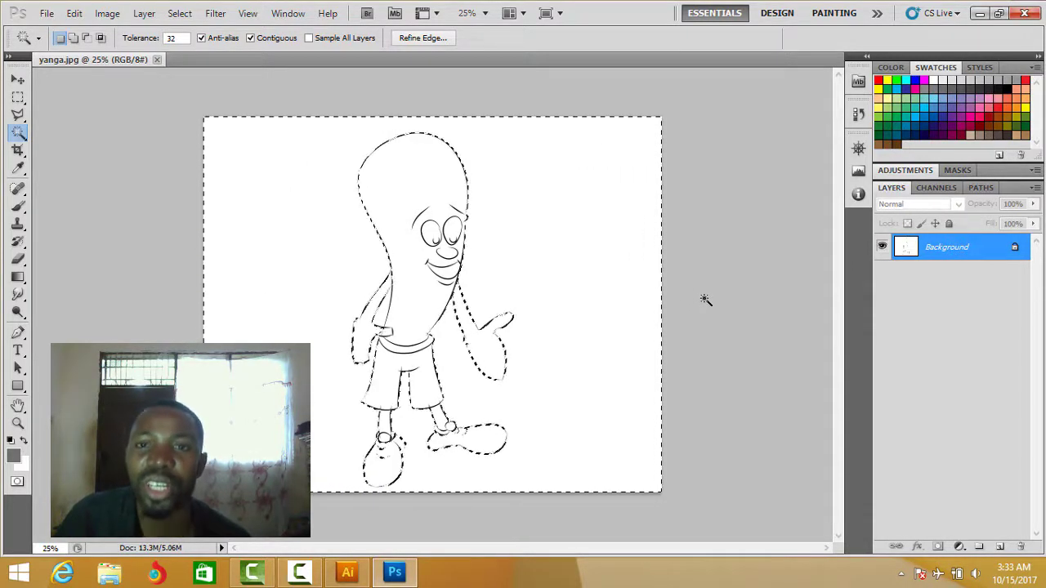
pyautogui.hotkey('ctrl', 'd')
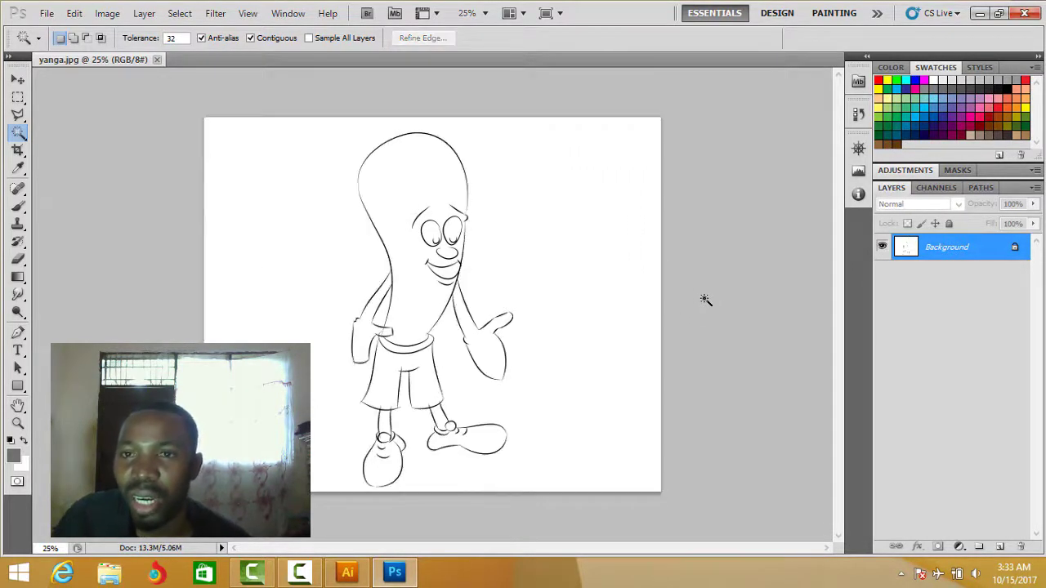
# - Erase the body outline where it crosses the thumb at the waist, using the Eraser at 25 px
pyautogui.click(858, 148)
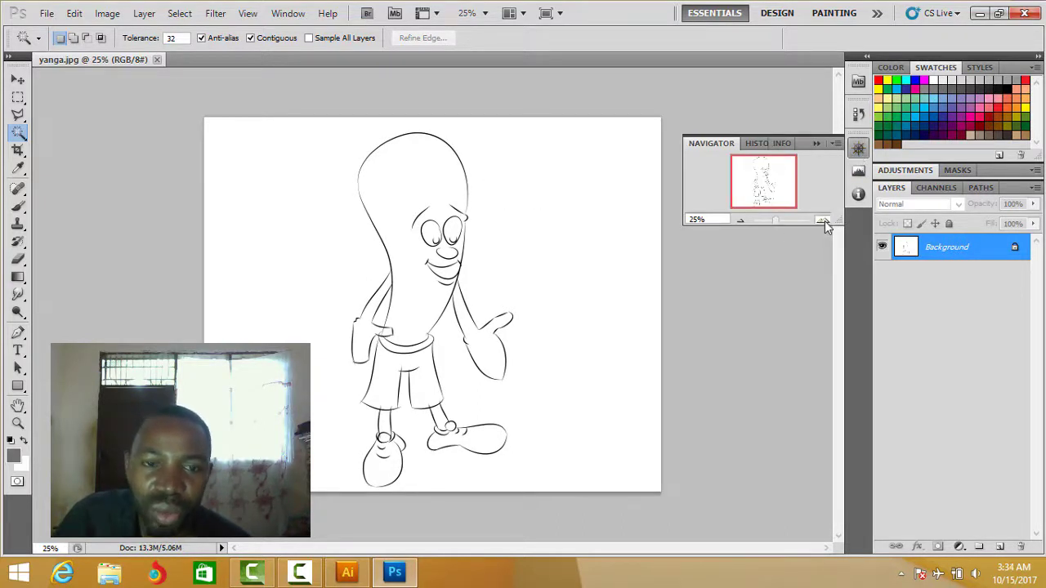
pyautogui.click(823, 221)
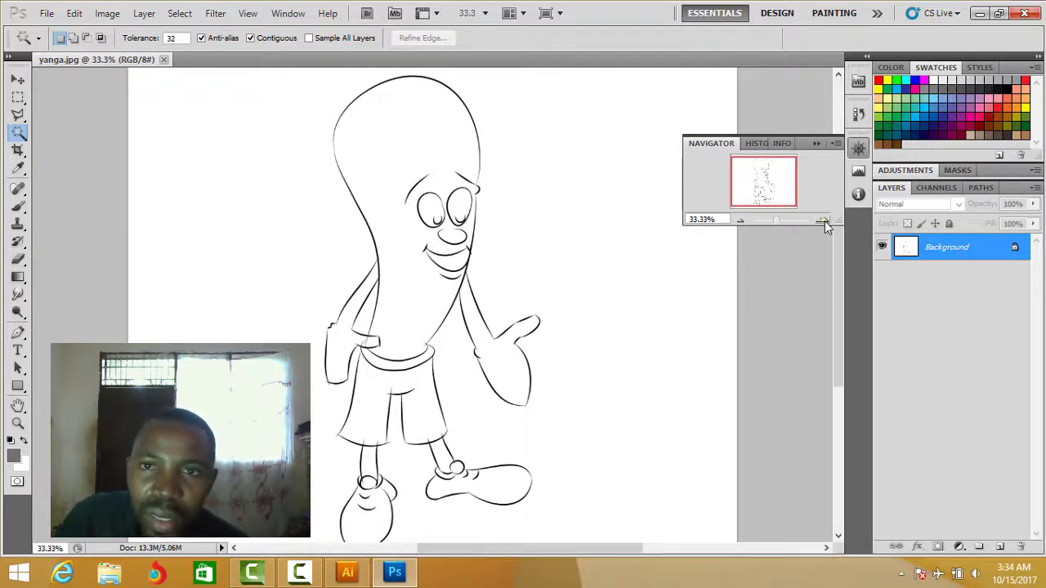
pyautogui.click(823, 221)
pyautogui.scroll(-2, 708, 282)
pyautogui.scroll(-2, 708, 282)
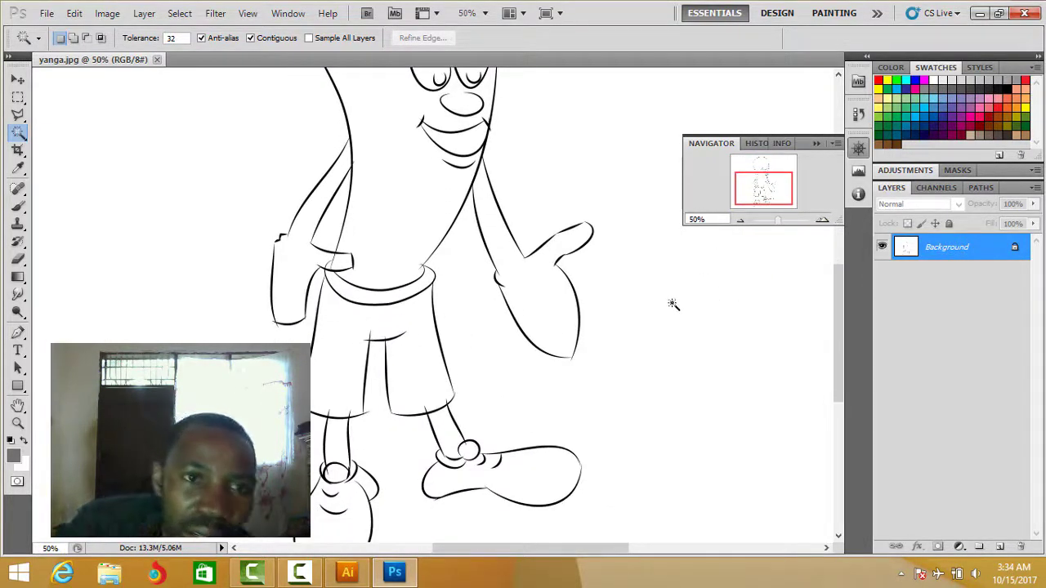
pyautogui.scroll(-1, 673, 304)
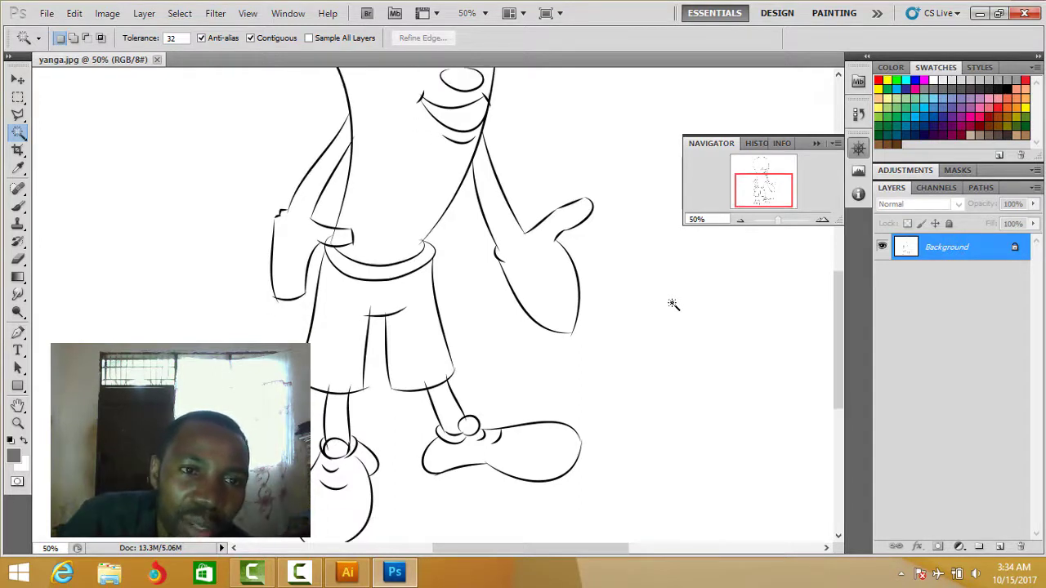
pyautogui.scroll(-1, 672, 304)
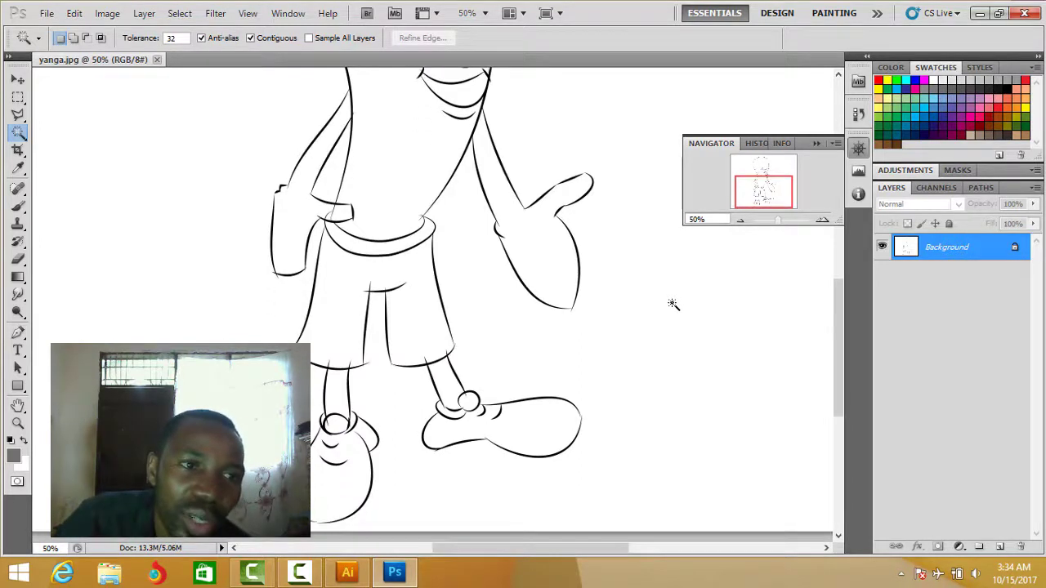
pyautogui.click(18, 259)
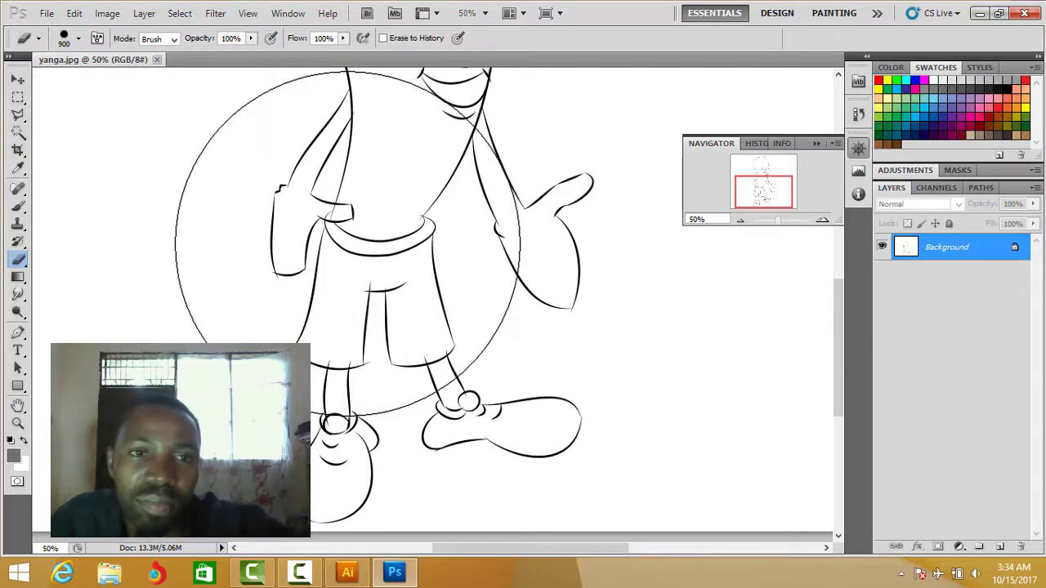
pyautogui.press('[')
pyautogui.press('[')
pyautogui.press('[')
pyautogui.press('[')
pyautogui.press('[')
pyautogui.press('[')
pyautogui.press('[')
pyautogui.press('[')
pyautogui.press('[')
pyautogui.press('[')
pyautogui.press('[')
pyautogui.press('[')
pyautogui.press('[')
pyautogui.press('[')
pyautogui.press('[')
pyautogui.press('[')
pyautogui.press('[')
pyautogui.press('[')
pyautogui.press('[')
pyautogui.press('[')
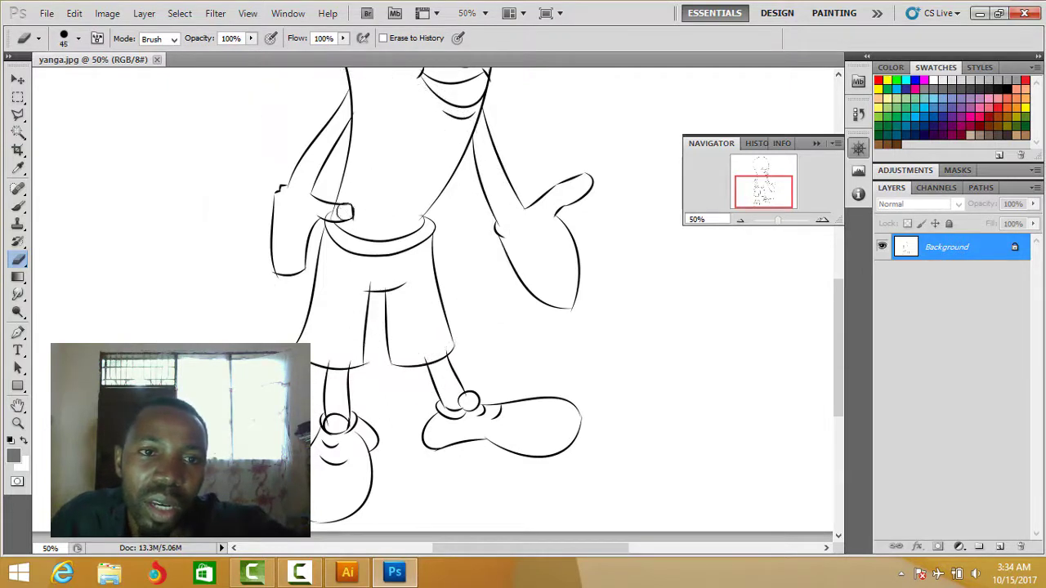
pyautogui.press('[')
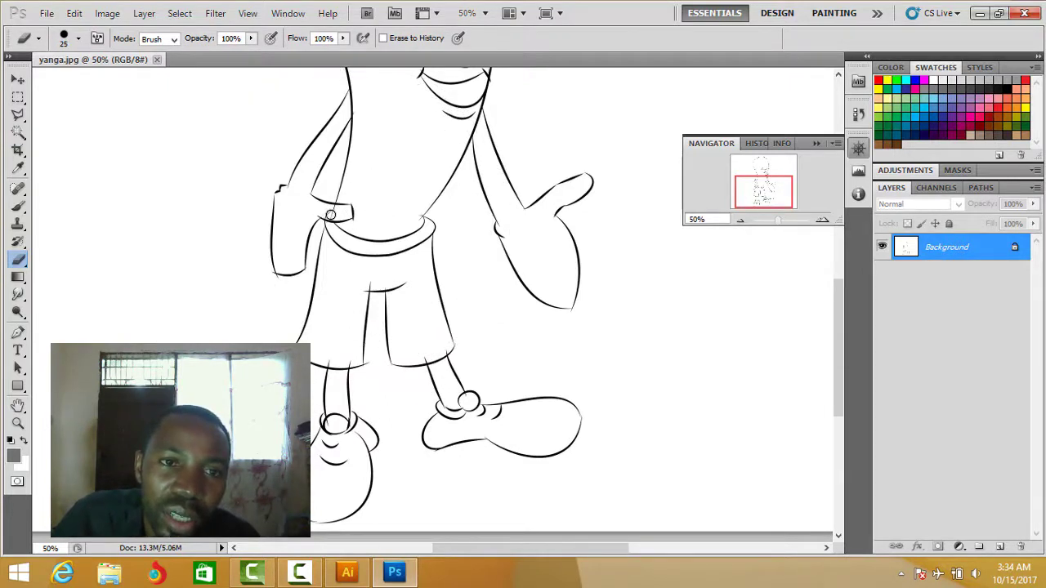
pyautogui.click(330, 214)
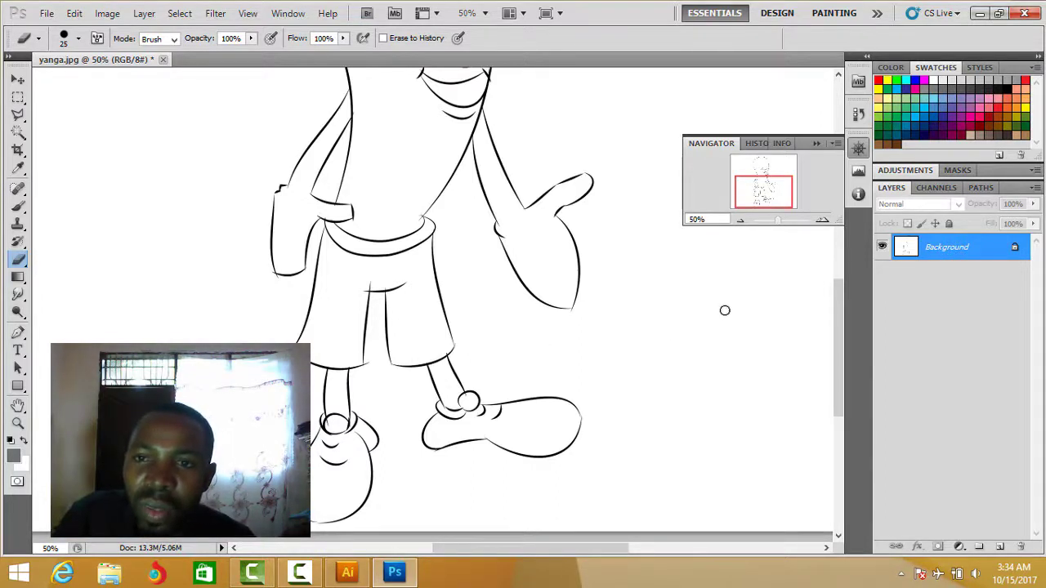
# - Set the Brush size to 2 px for touching up the outlines from the hands down to the shoes
pyautogui.click(823, 221)
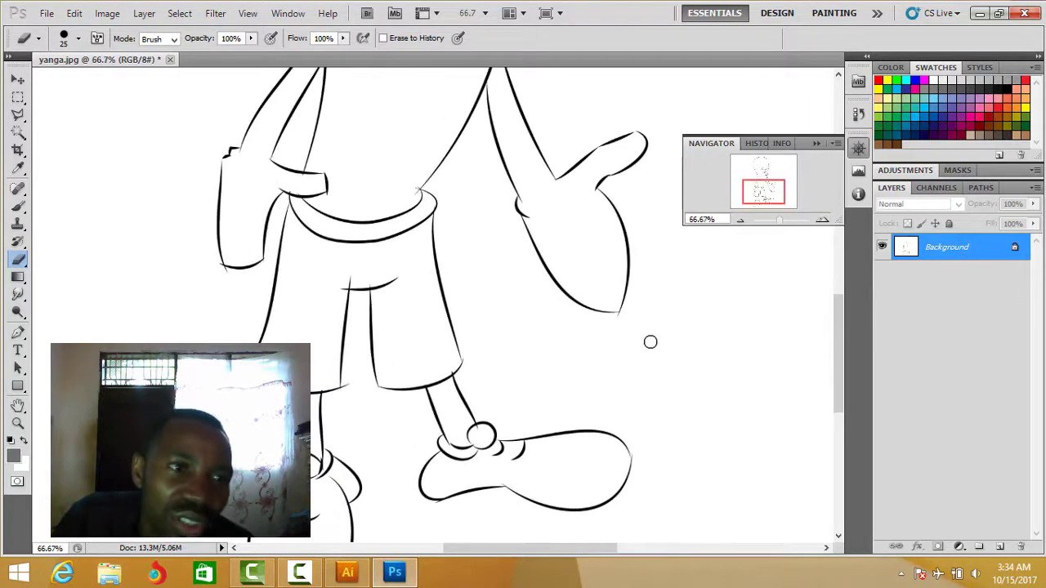
pyautogui.click(19, 209)
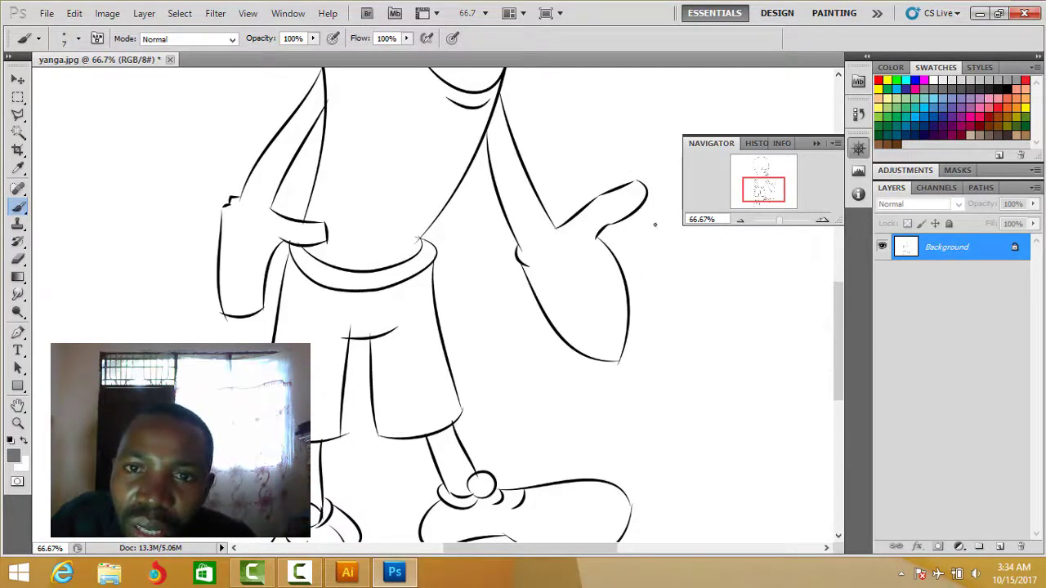
pyautogui.press('[')
pyautogui.press('[')
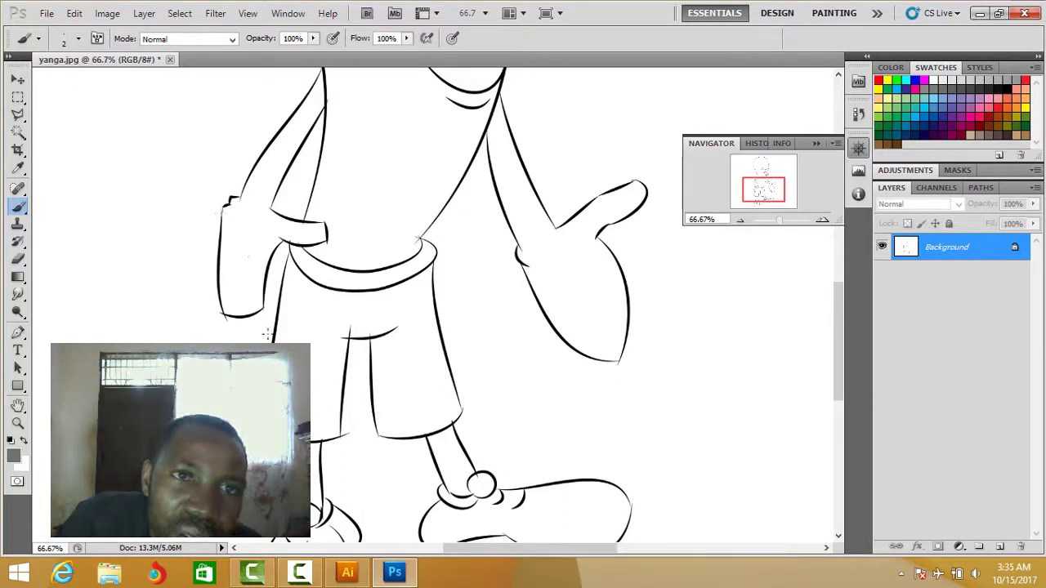
pyautogui.scroll(-3, 523, 362)
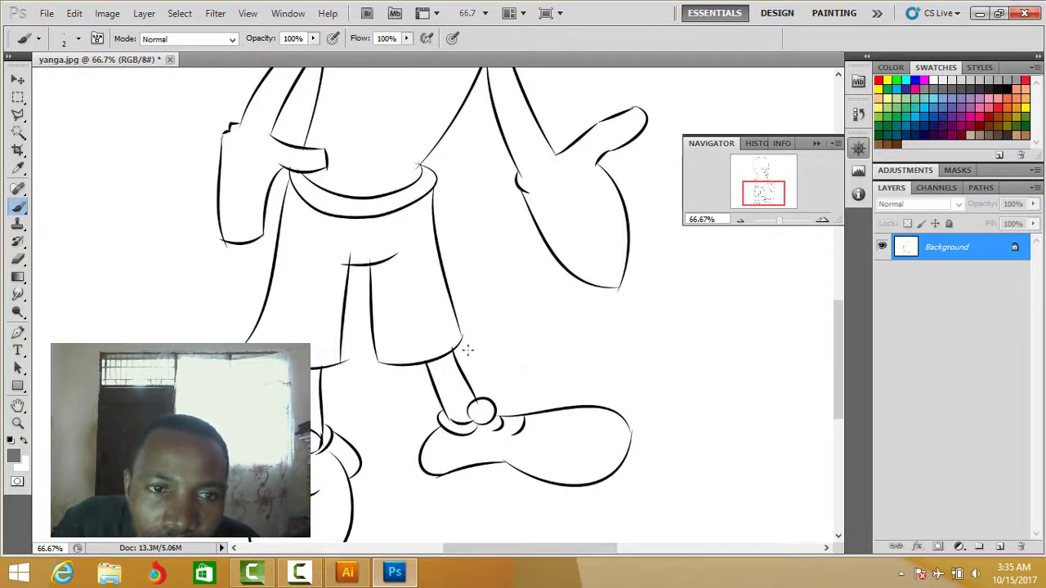
pyautogui.scroll(-2, 488, 357)
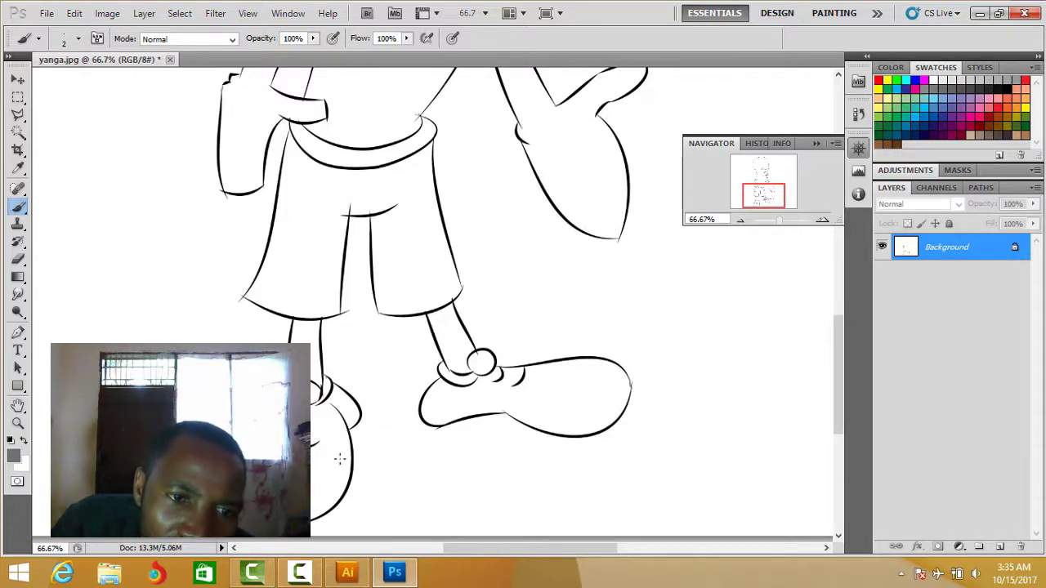
pyautogui.scroll(-2, 340, 460)
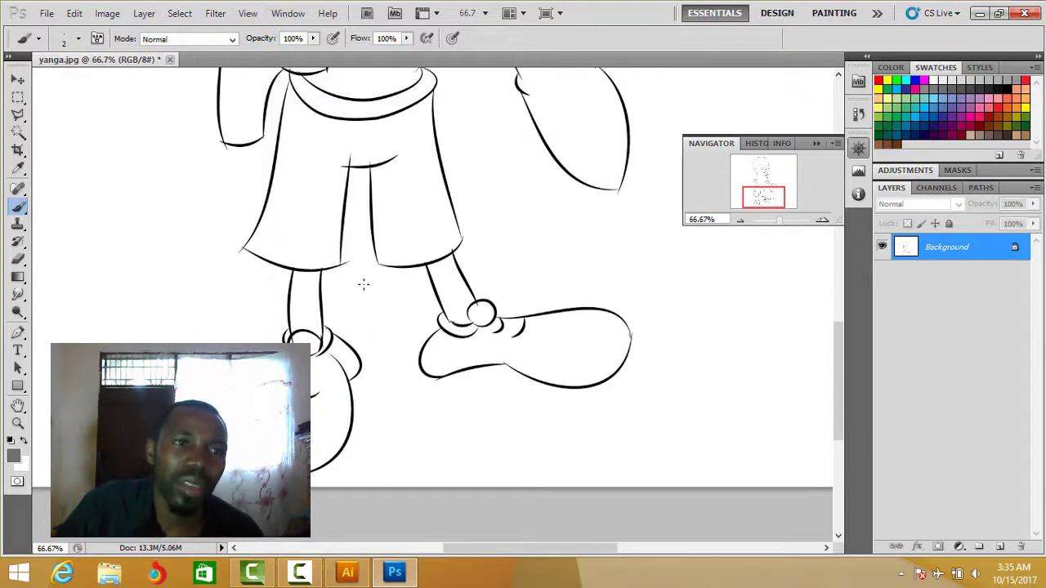
pyautogui.scroll(1, 362, 284)
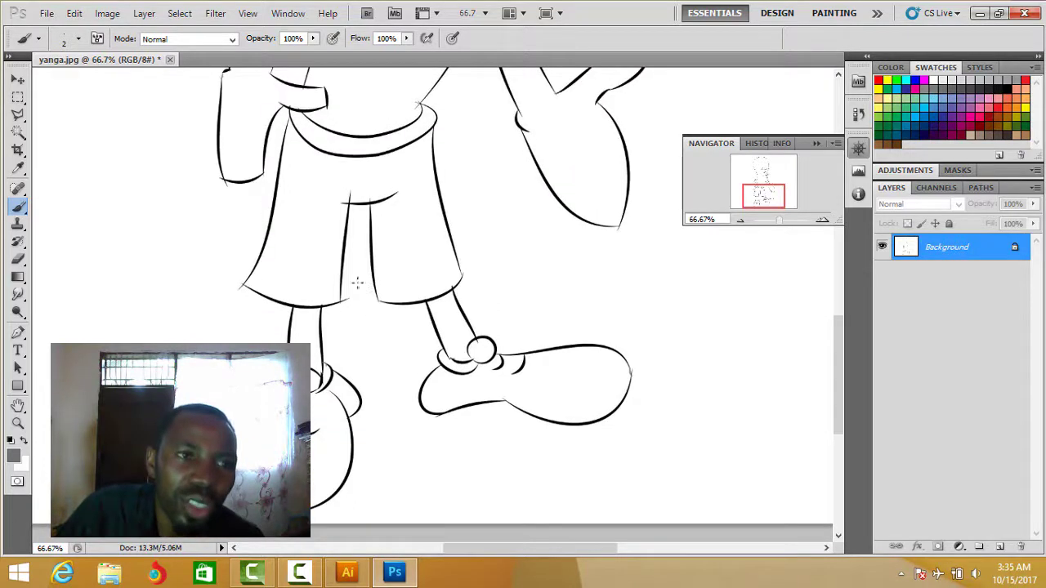
# - Test the outlines around the shorts and legs by selecting the white background with the Magic Wand, and clear the selection
pyautogui.click(17, 133)
pyautogui.click(419, 105)
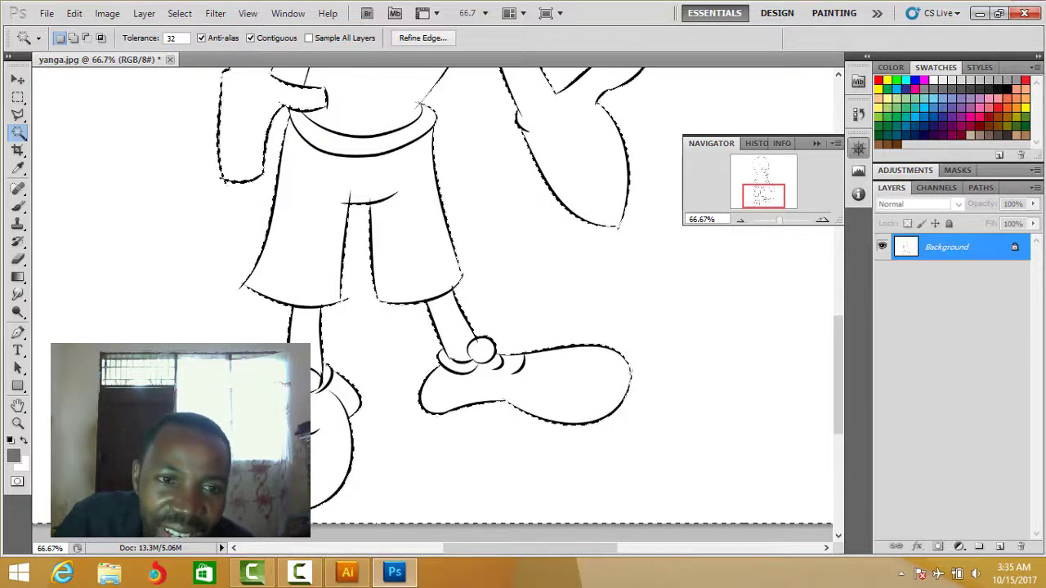
pyautogui.scroll(-2, 413, 458)
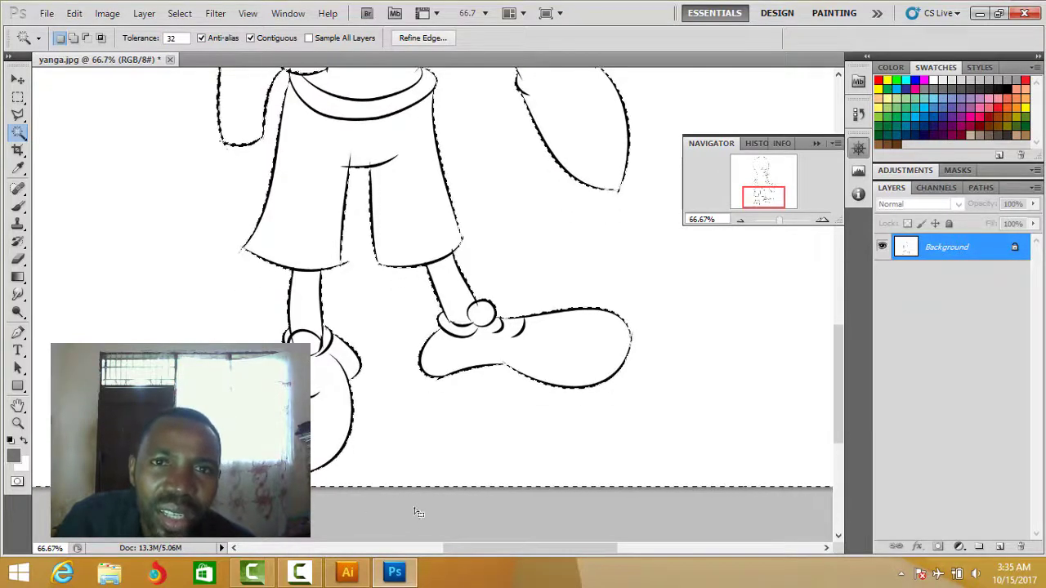
pyautogui.scroll(7, 415, 502)
pyautogui.scroll(-3, 417, 486)
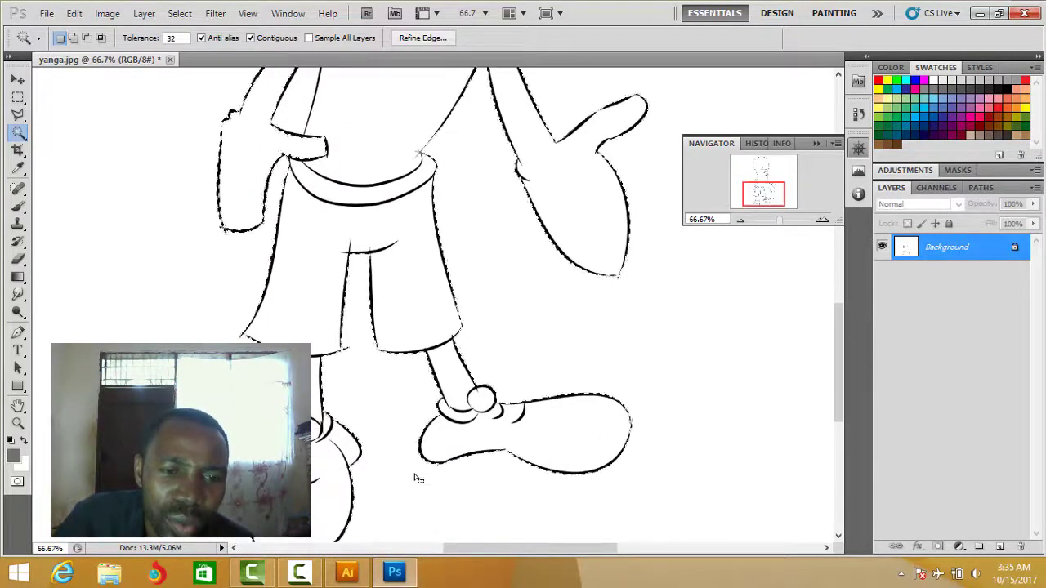
pyautogui.scroll(-3, 417, 478)
pyautogui.hotkey('ctrl', 'd')
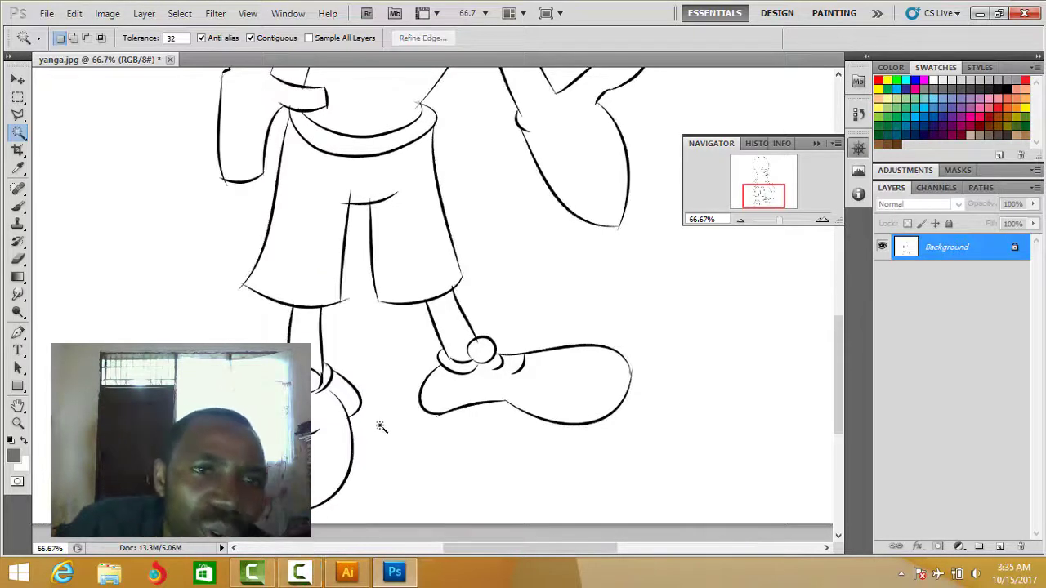
# - Check the whole figure with the Magic Wand by selecting the background and the head-and-body area, clearing each selection
pyautogui.scroll(7, 380, 382)
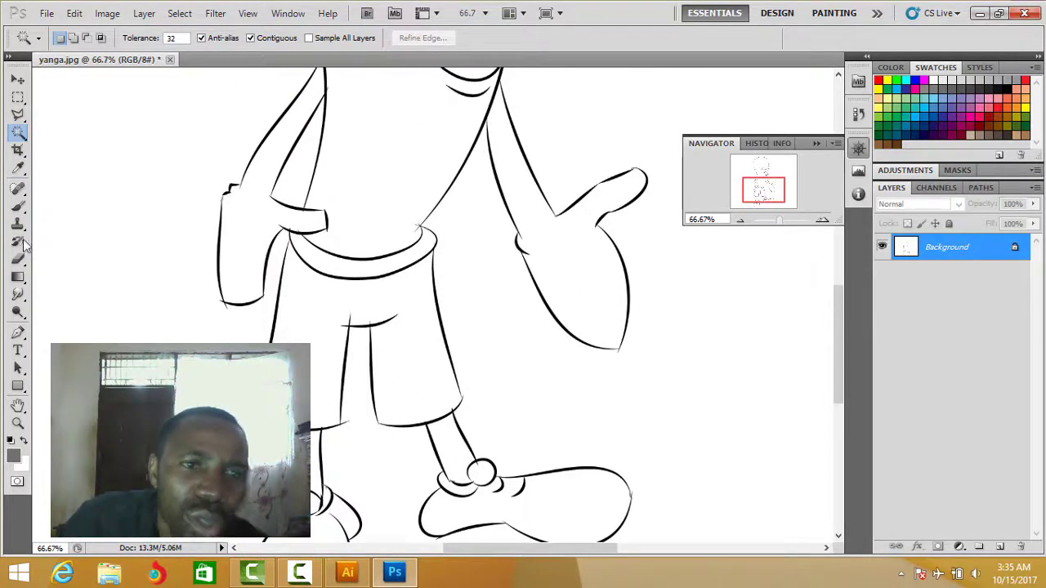
pyautogui.click(19, 208)
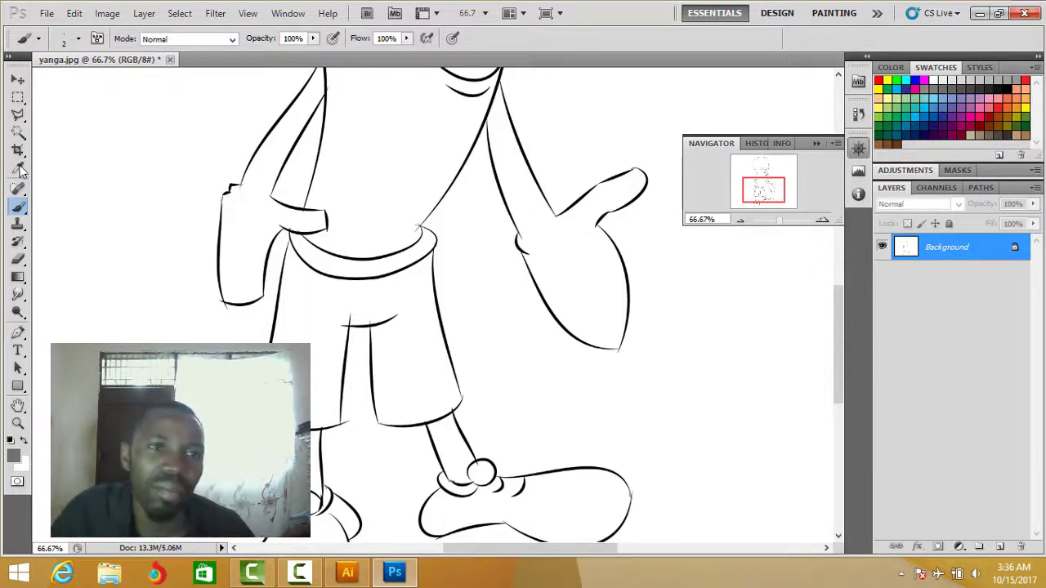
pyautogui.click(18, 134)
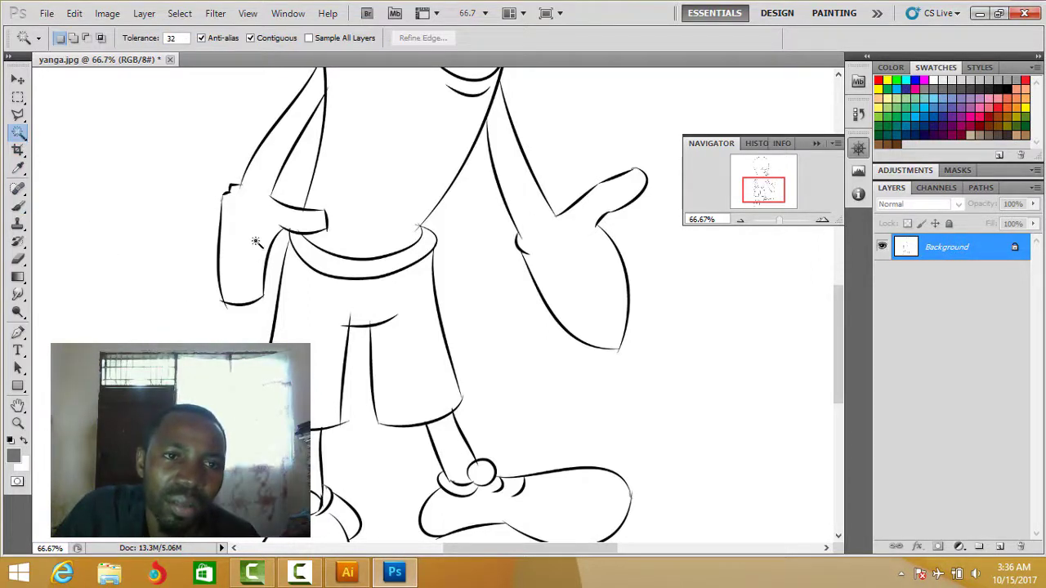
pyautogui.click(149, 273)
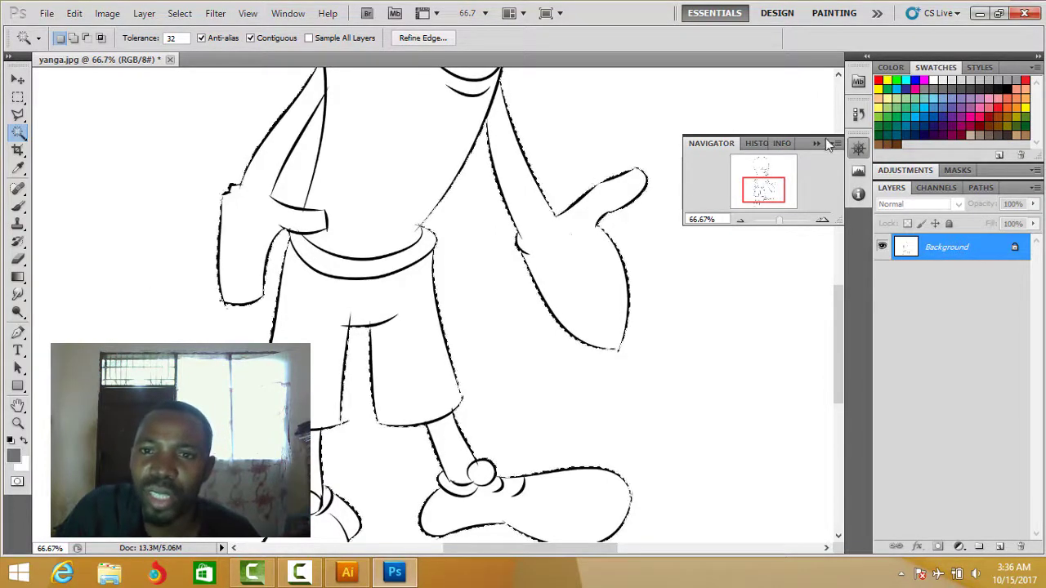
pyautogui.click(741, 221)
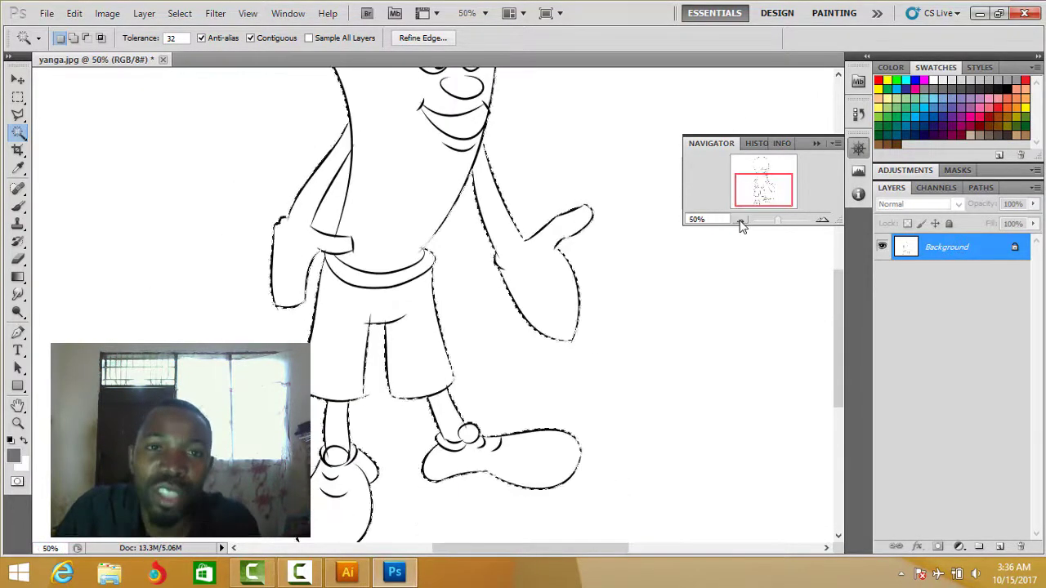
pyautogui.click(740, 221)
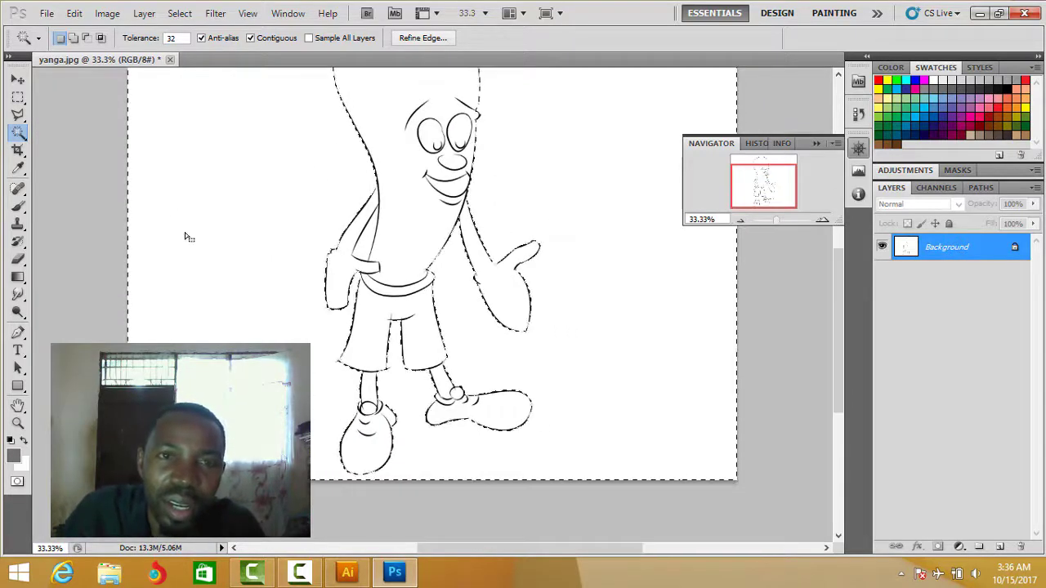
pyautogui.scroll(2, 654, 327)
pyautogui.scroll(2, 653, 323)
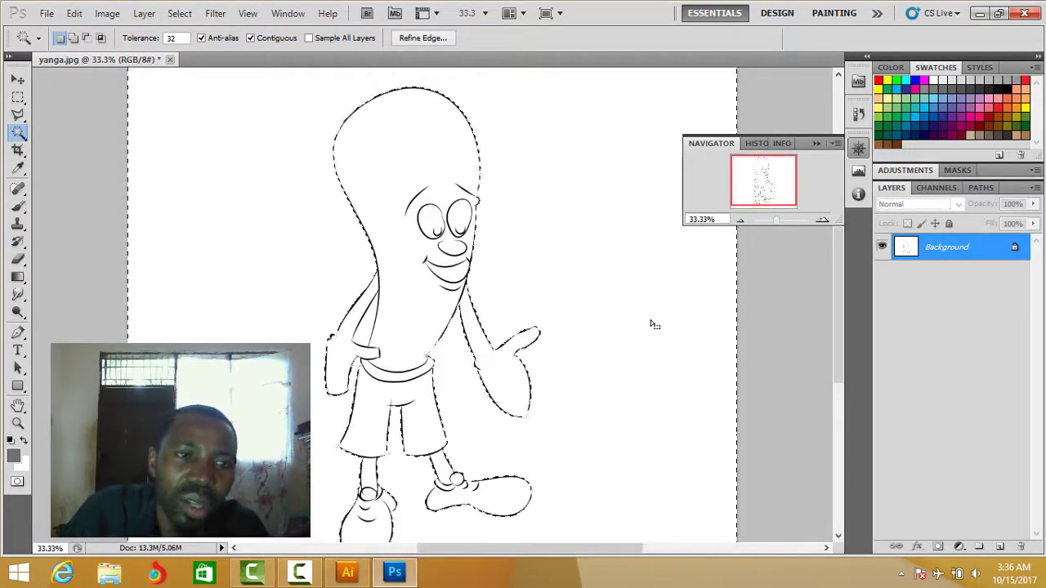
pyautogui.click(84, 281)
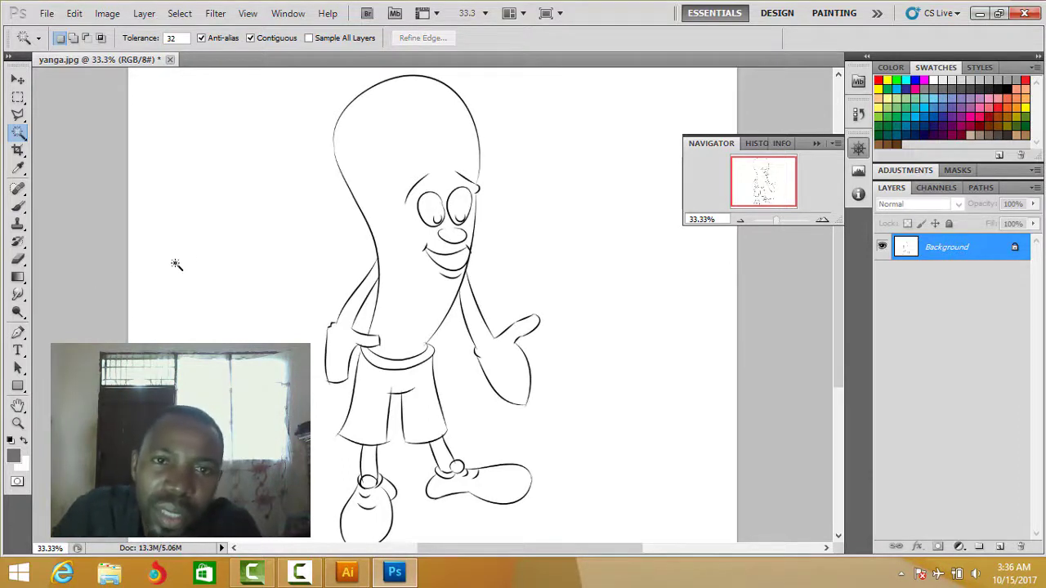
pyautogui.click(409, 137)
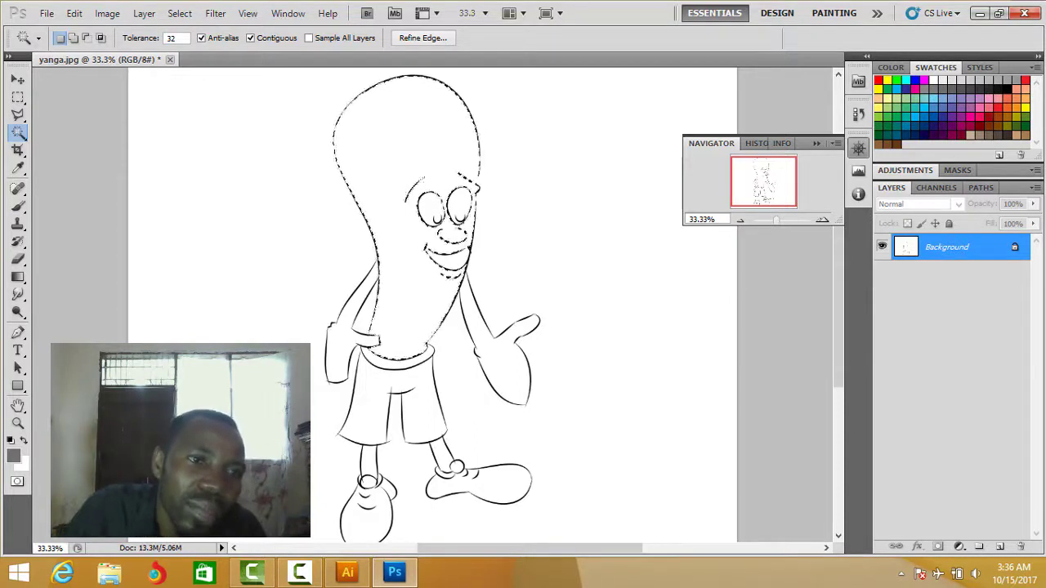
pyautogui.hotkey('ctrl', 'd')
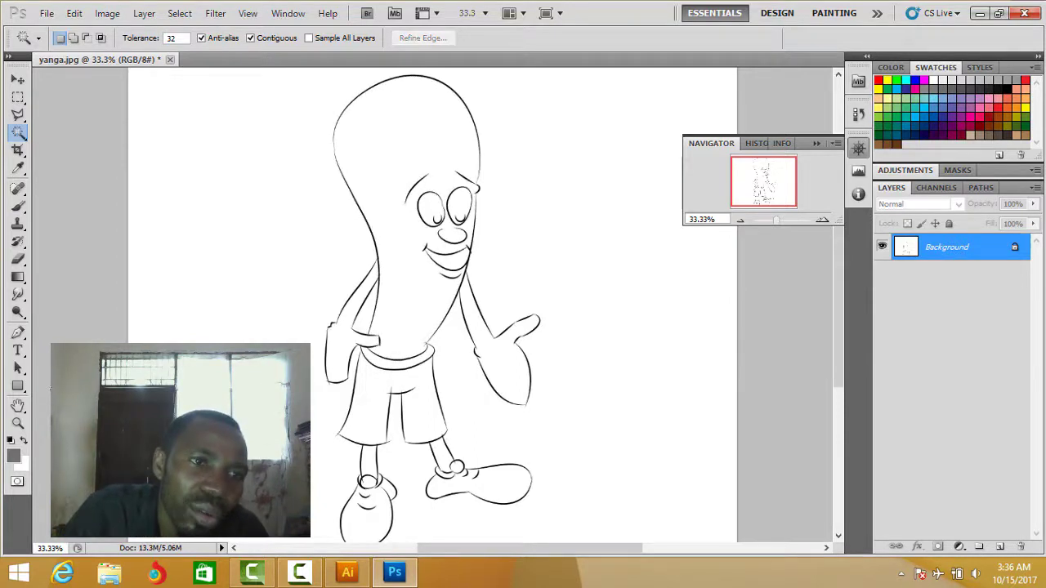
# - Fill the character's head and body with yellow using the Paint Bucket at 80% opacity
pyautogui.click(18, 278)
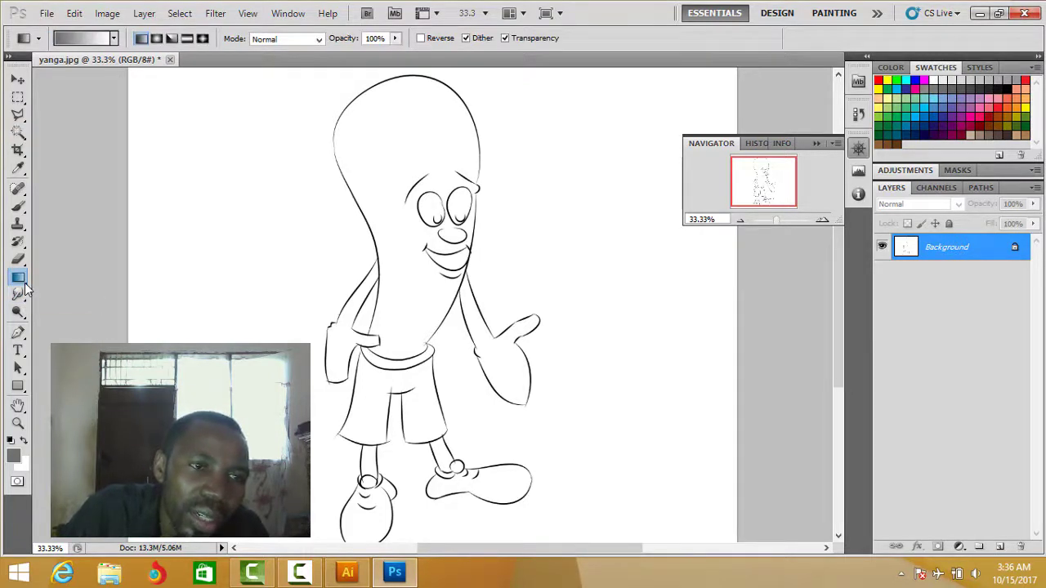
pyautogui.rightClick(23, 282)
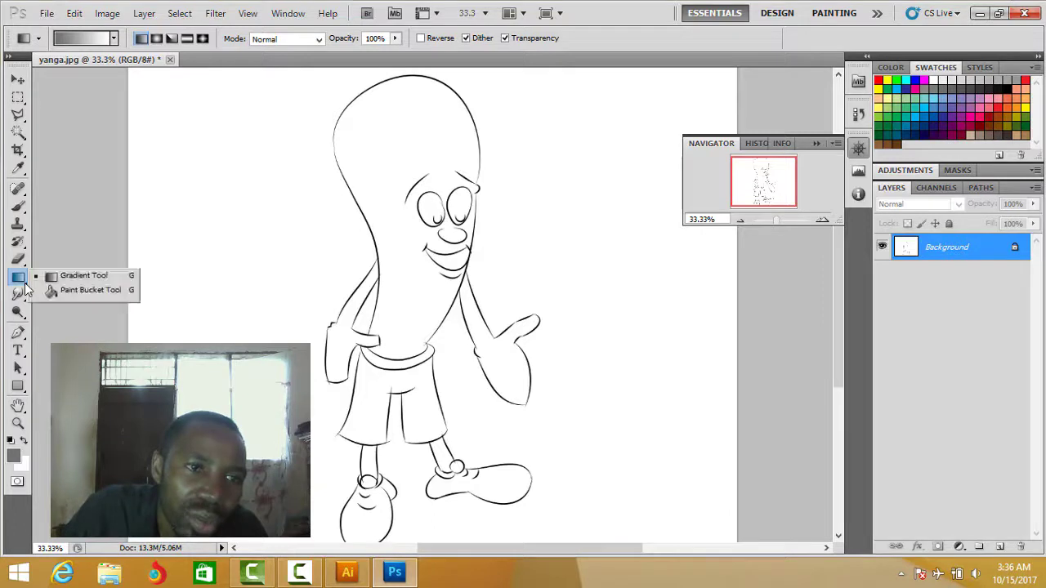
pyautogui.click(81, 290)
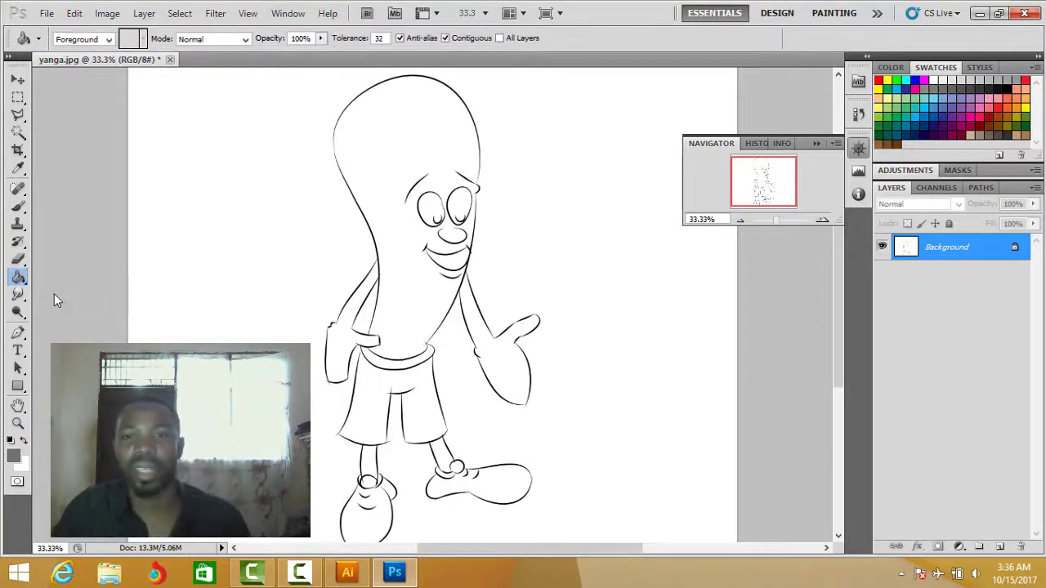
pyautogui.click(887, 81)
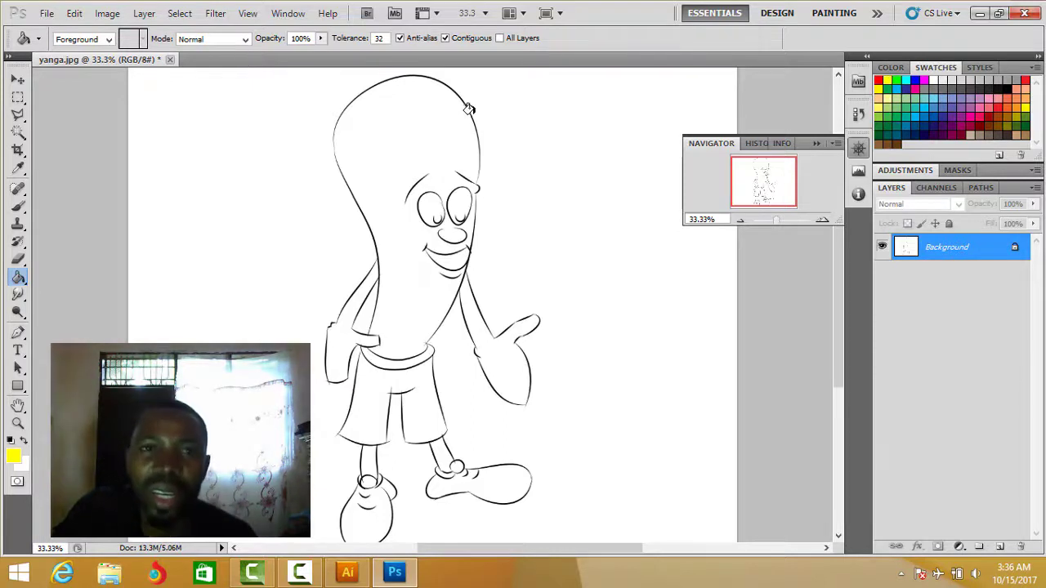
pyautogui.click(321, 39)
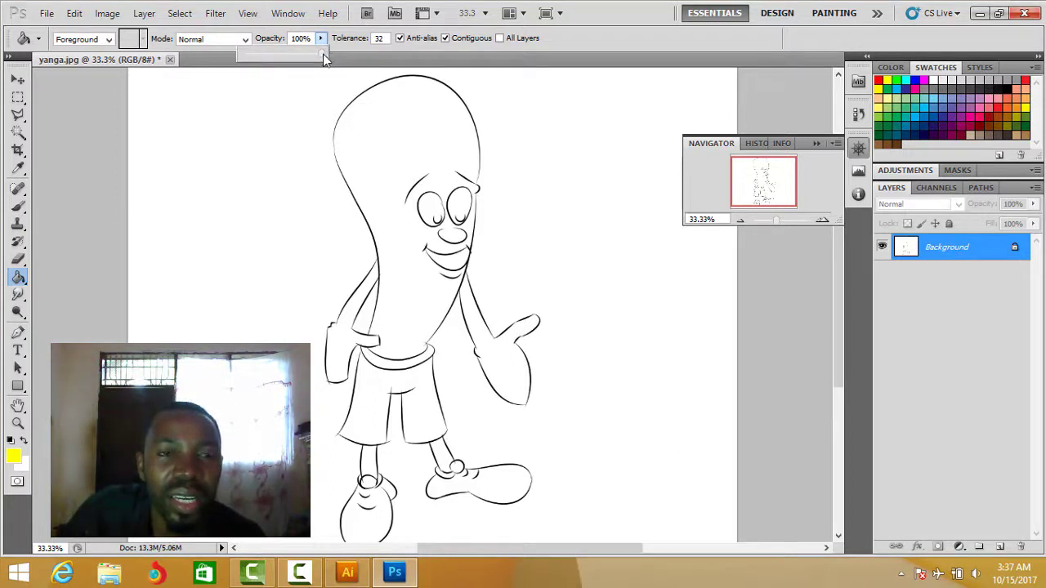
pyautogui.moveTo(325, 53); pyautogui.dragTo(309, 58)
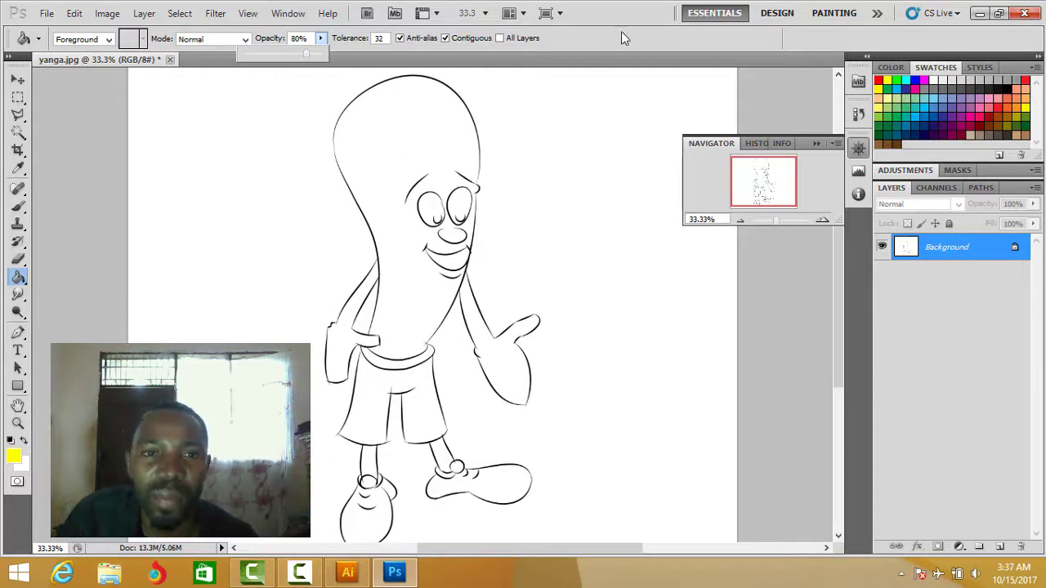
pyautogui.click(384, 148)
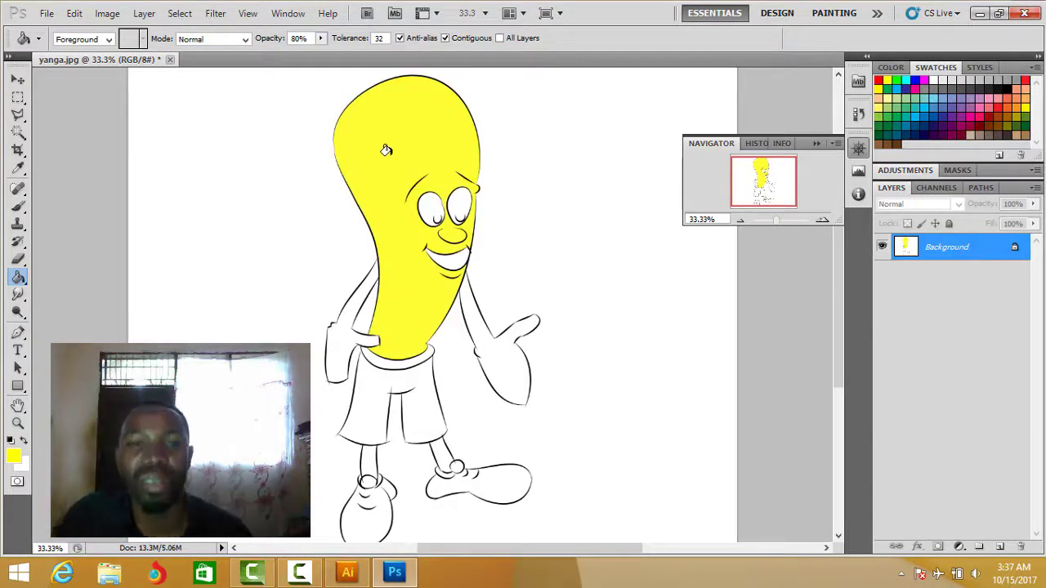
pyautogui.scroll(-2, 529, 489)
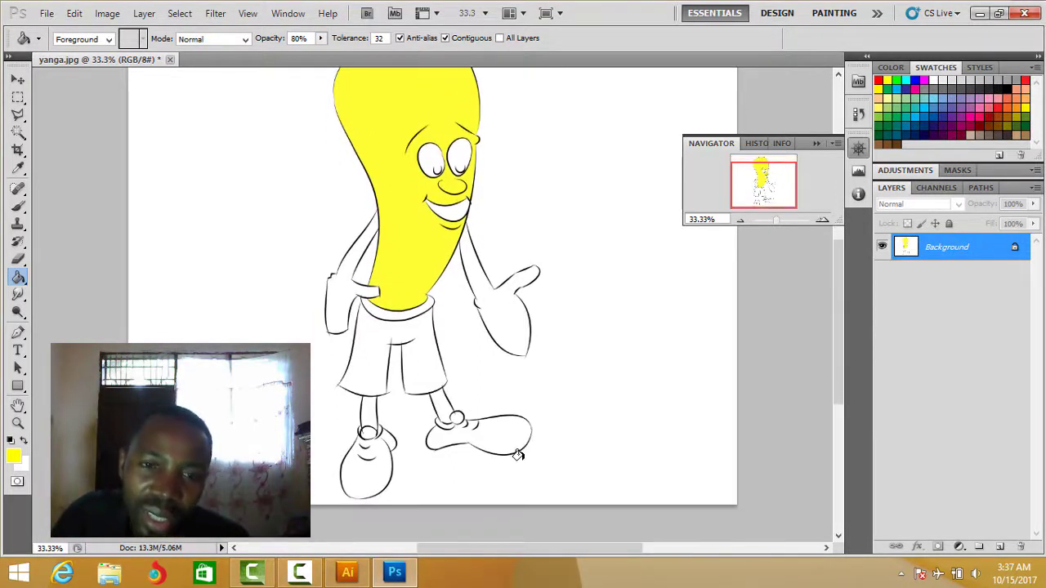
pyautogui.click(435, 403)
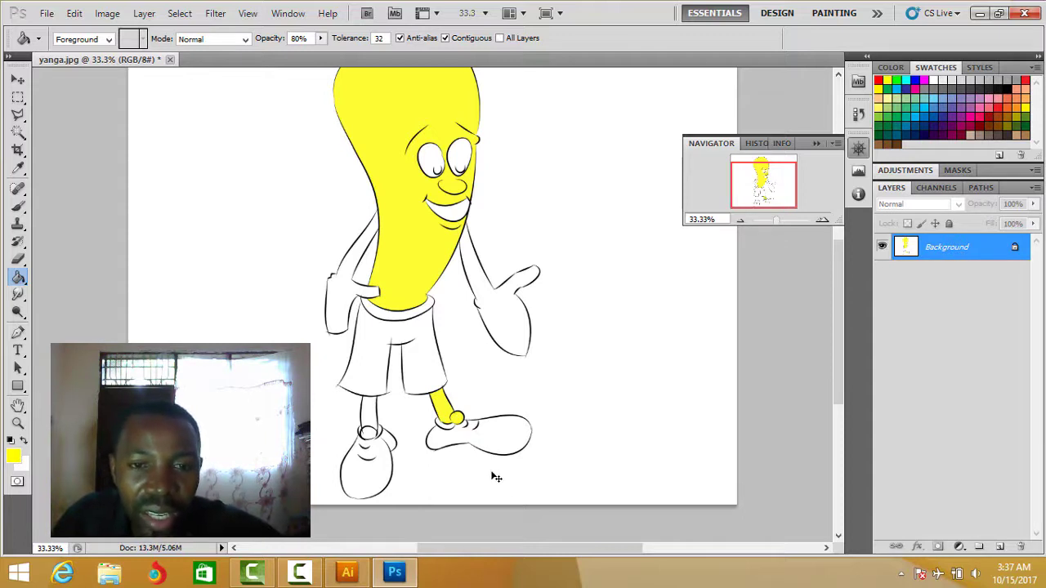
pyautogui.hotkey('ctrl', 'z')
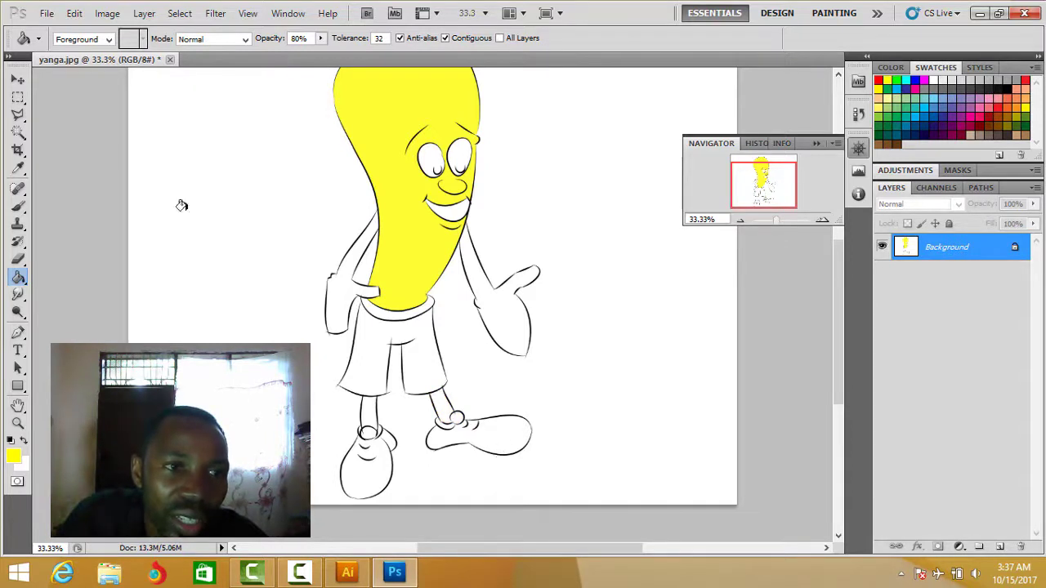
# - Close the gap in the ankle outline with the Brush and fill the legs, arms and hands with yellow
pyautogui.click(19, 207)
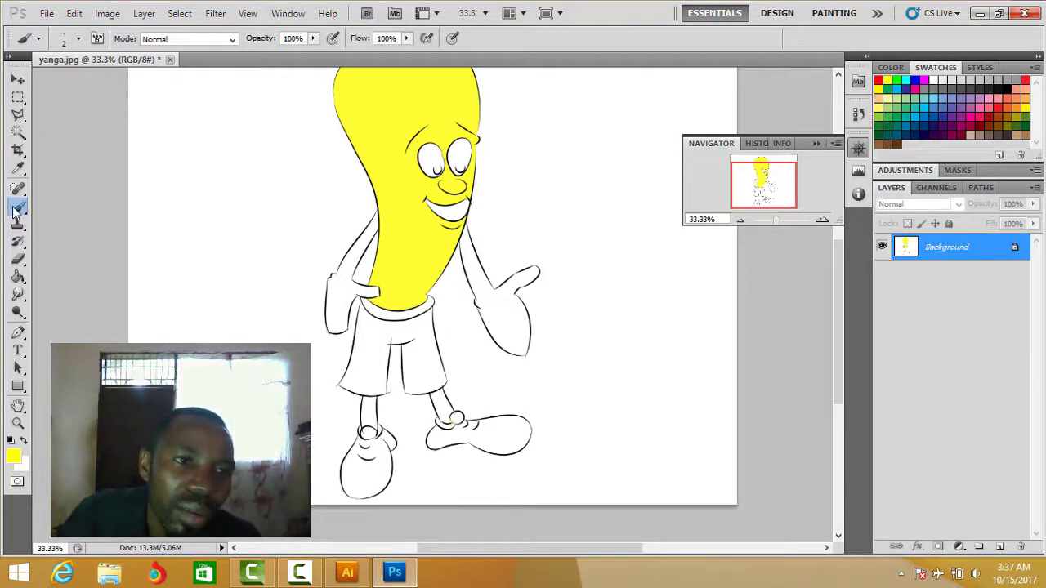
pyautogui.click(18, 277)
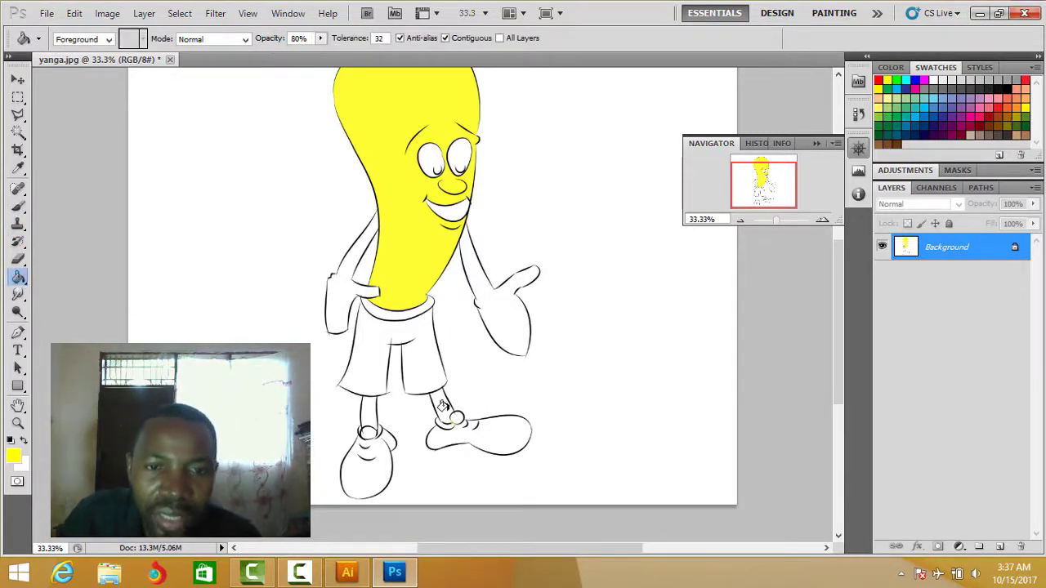
pyautogui.click(441, 406)
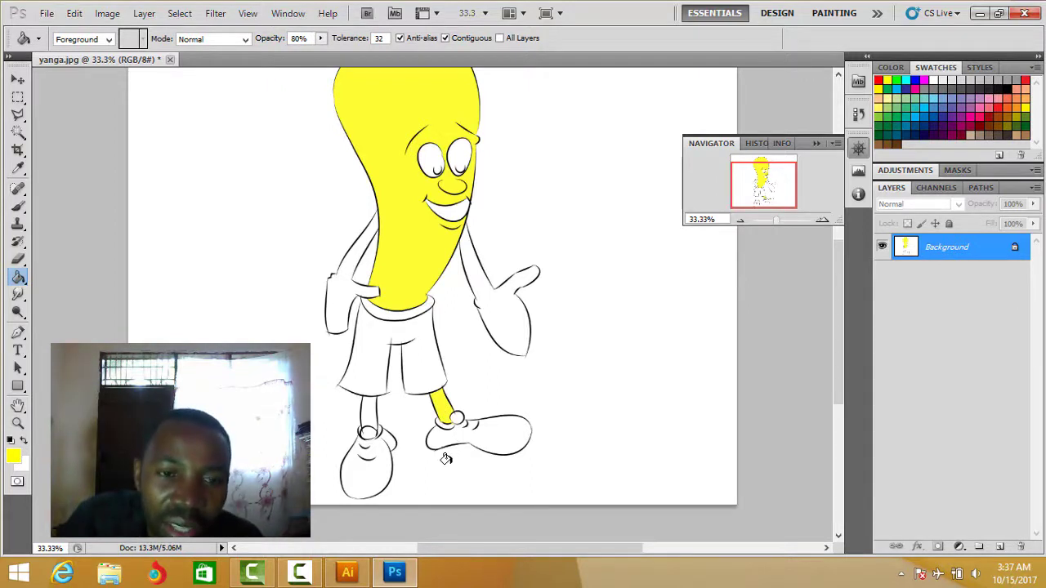
pyautogui.click(364, 411)
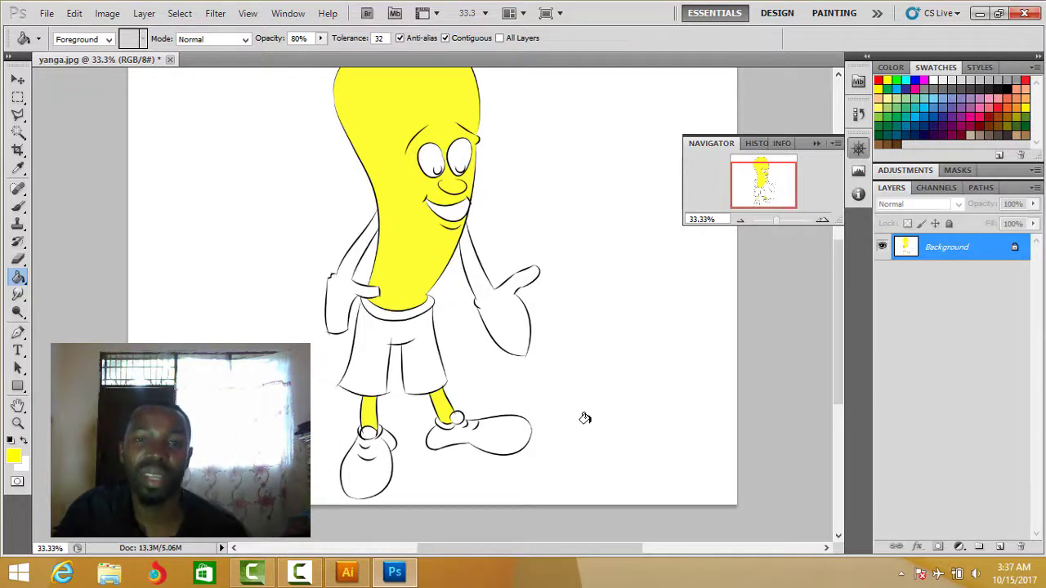
pyautogui.click(494, 299)
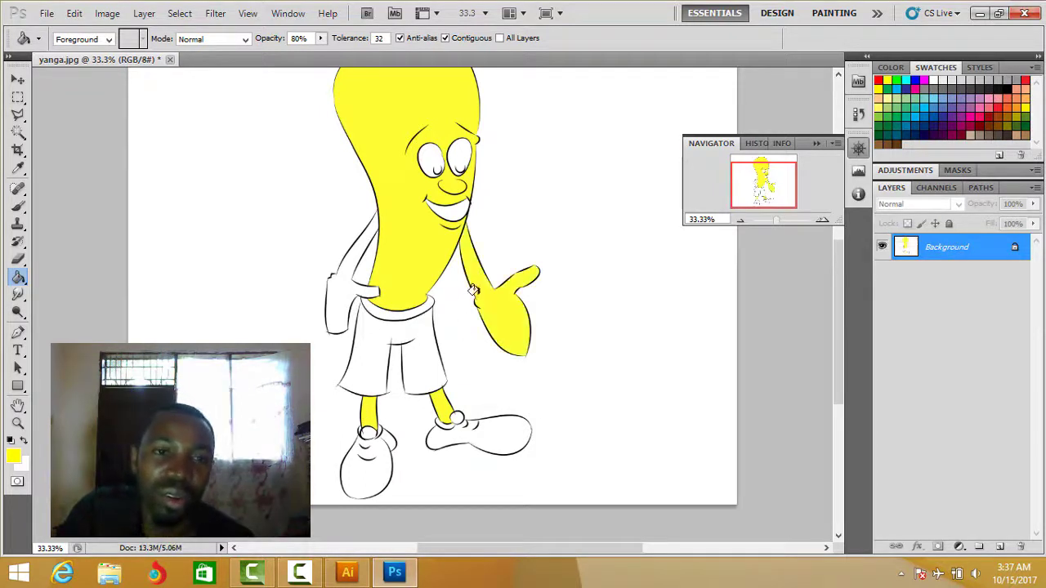
pyautogui.click(338, 296)
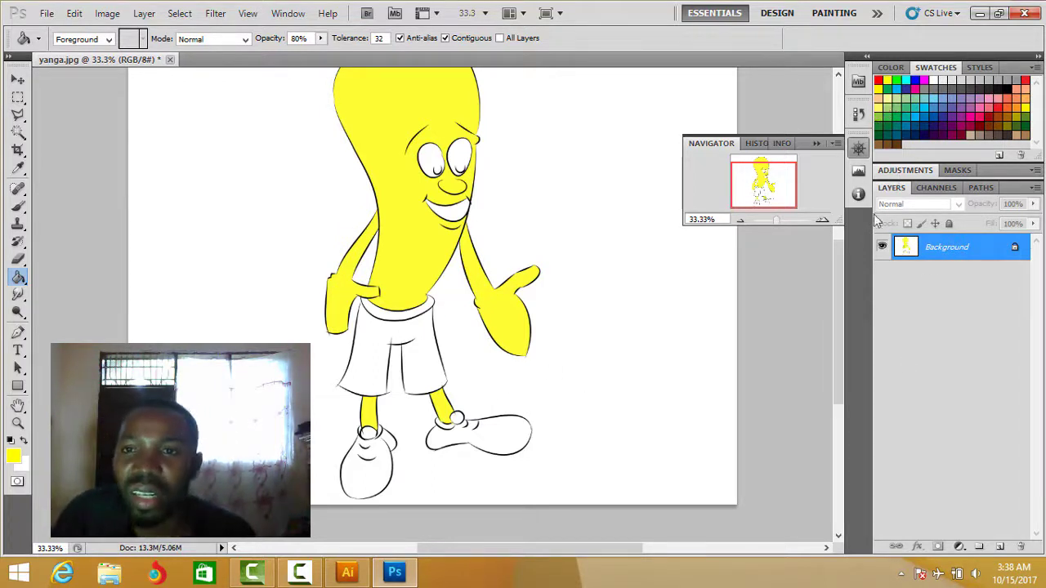
# - Fill the shorts with green and the sideways-pointing shoe with black using the Paint Bucket at 80% opacity
pyautogui.click(895, 81)
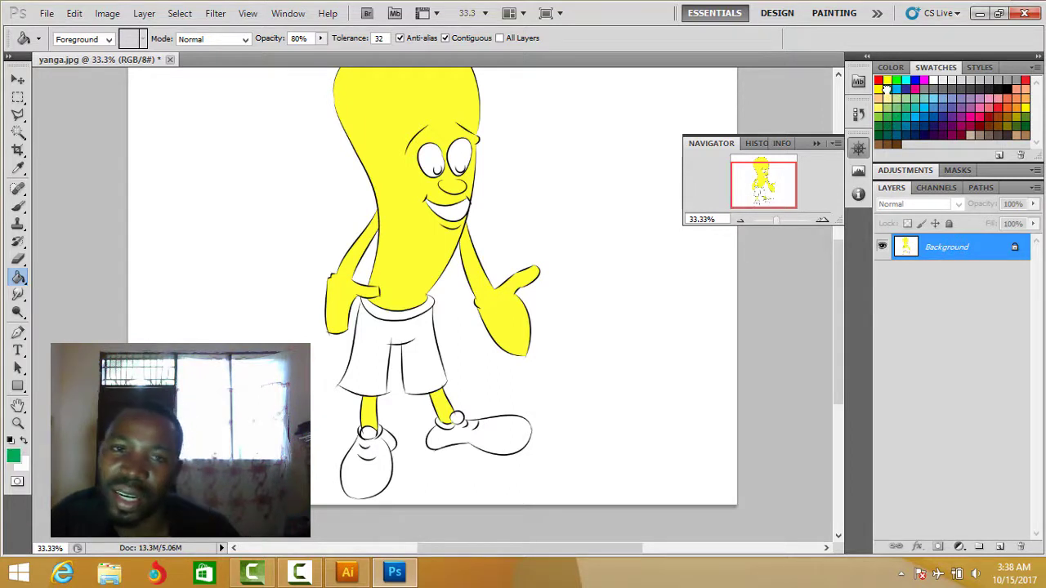
pyautogui.click(425, 343)
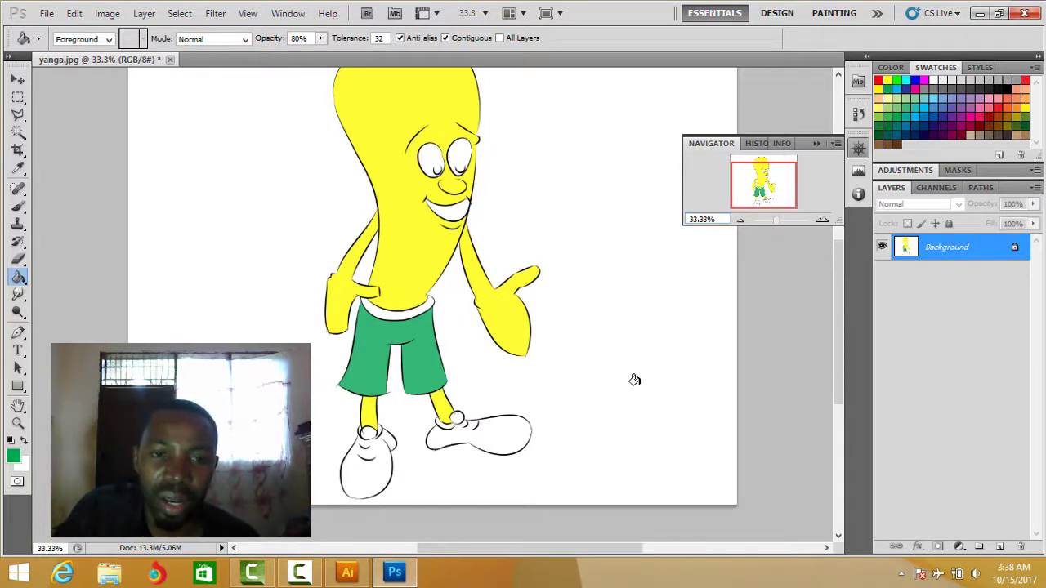
pyautogui.scroll(-2, 454, 444)
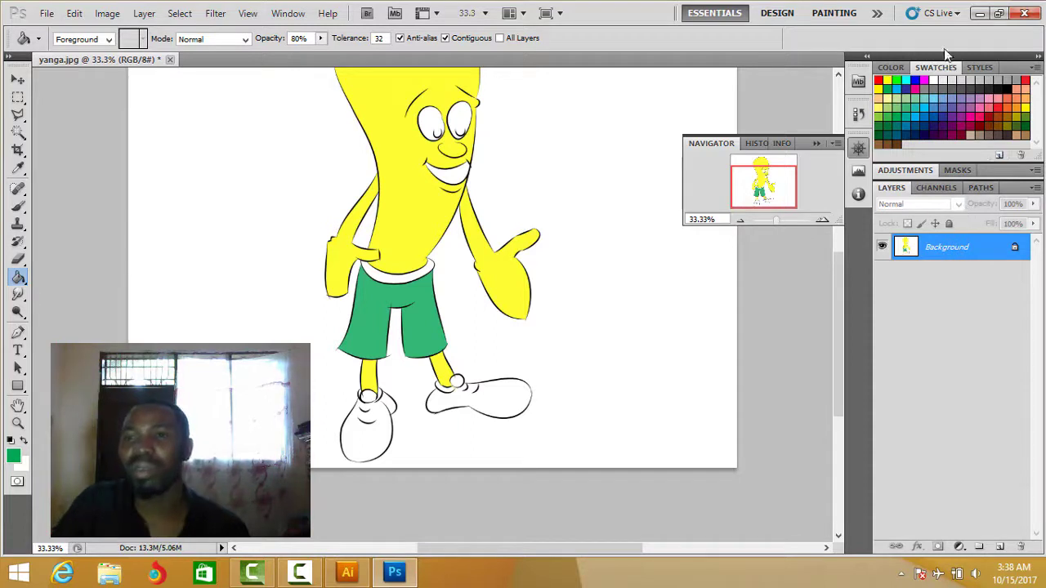
pyautogui.click(1010, 84)
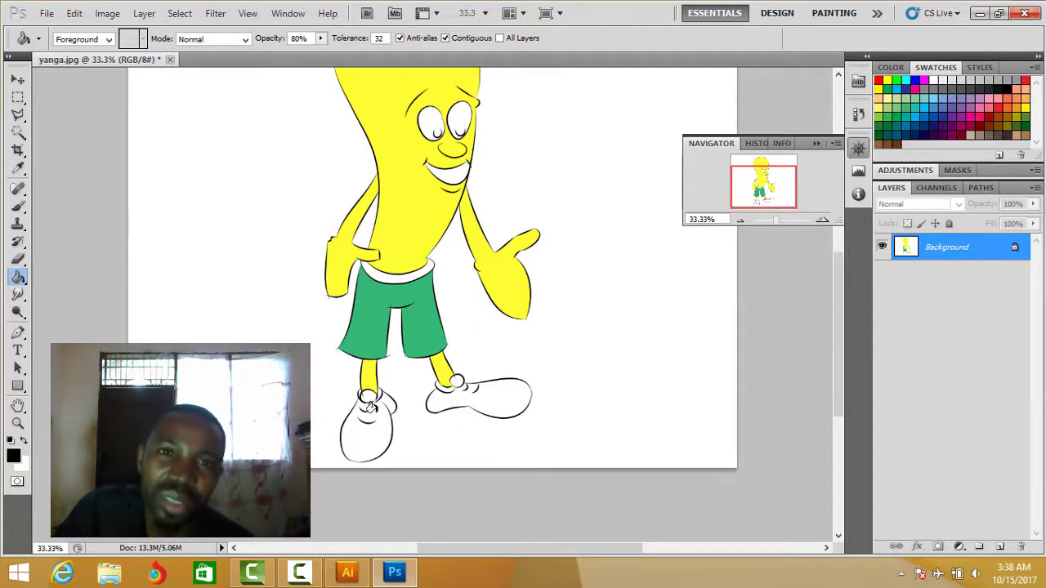
pyautogui.click(508, 398)
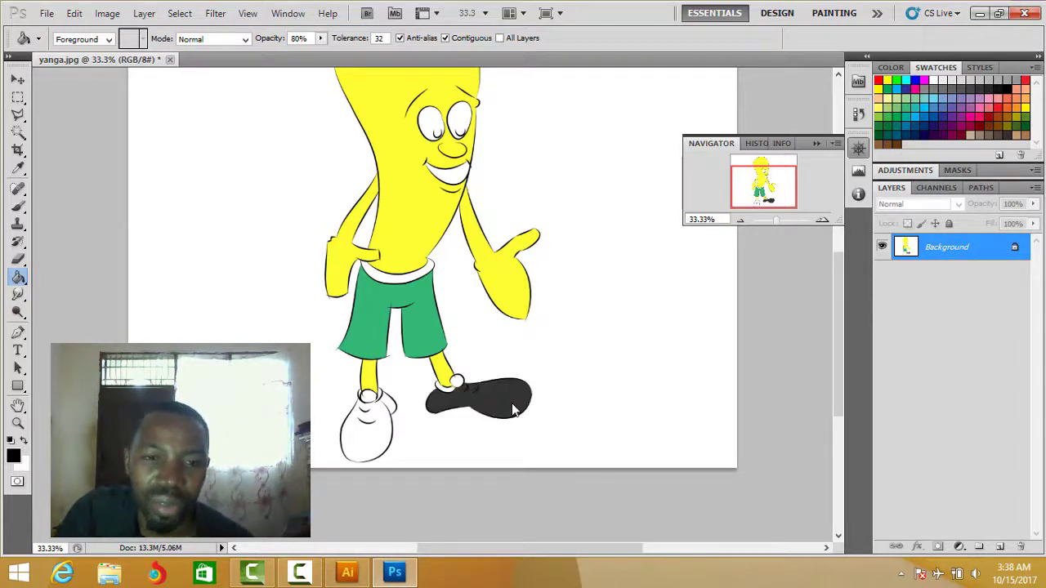
# - Close the gap between the sock and the front-facing shoe with the Brush, and fill that shoe with black
pyautogui.click(372, 451)
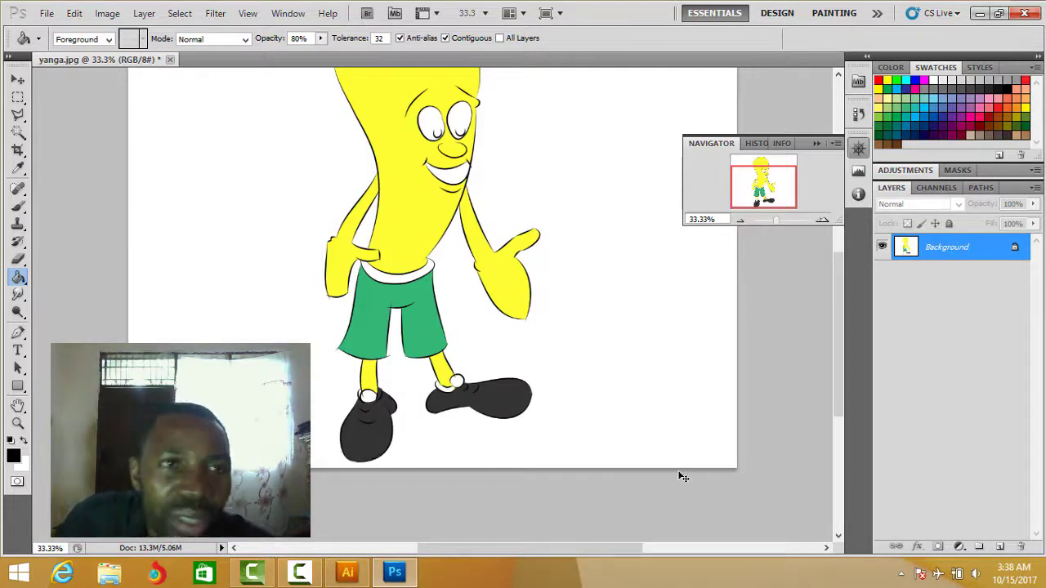
pyautogui.hotkey('ctrl', 'z')
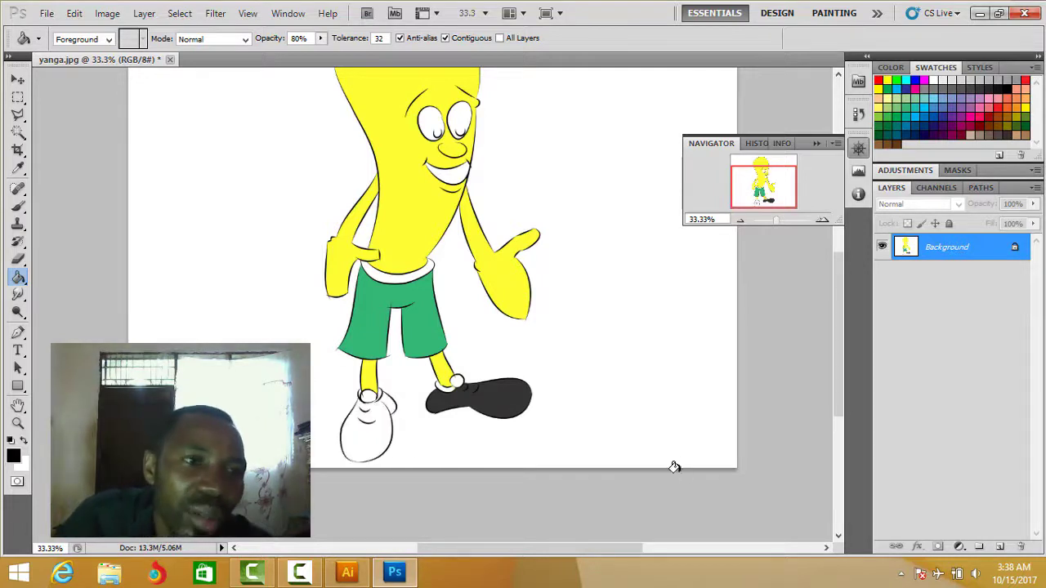
pyautogui.click(20, 208)
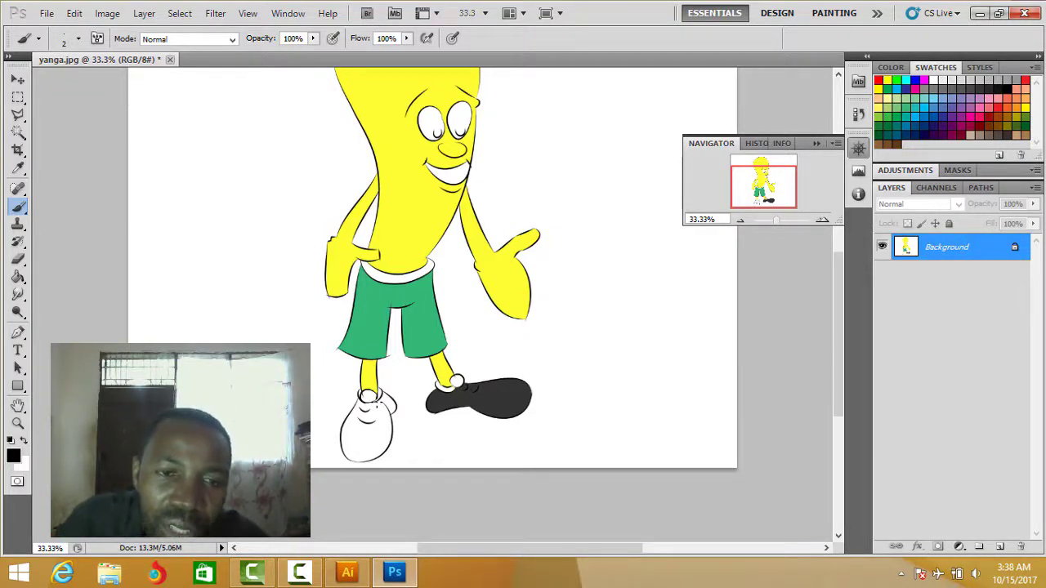
pyautogui.click(18, 279)
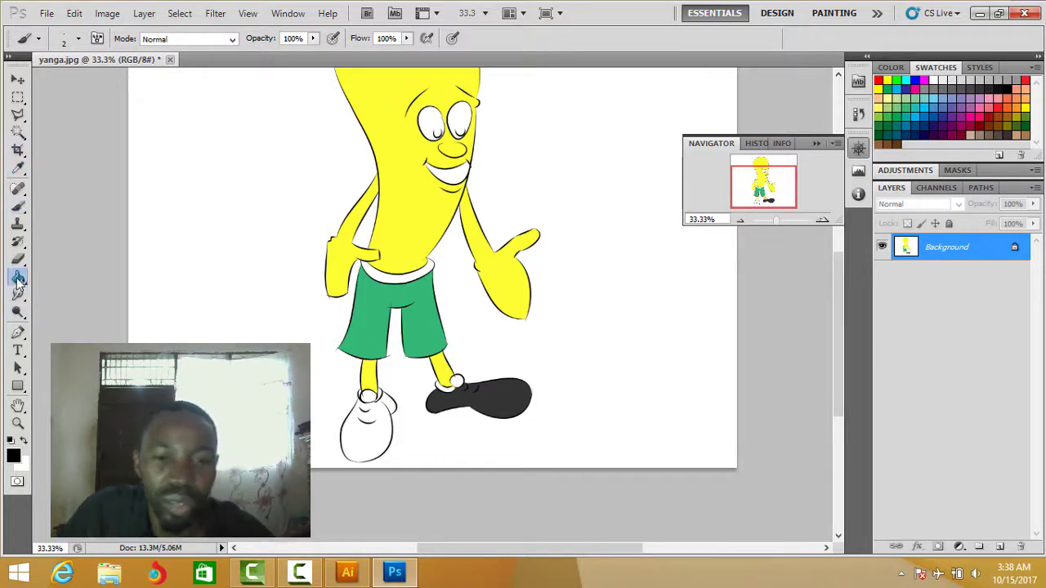
pyautogui.click(361, 446)
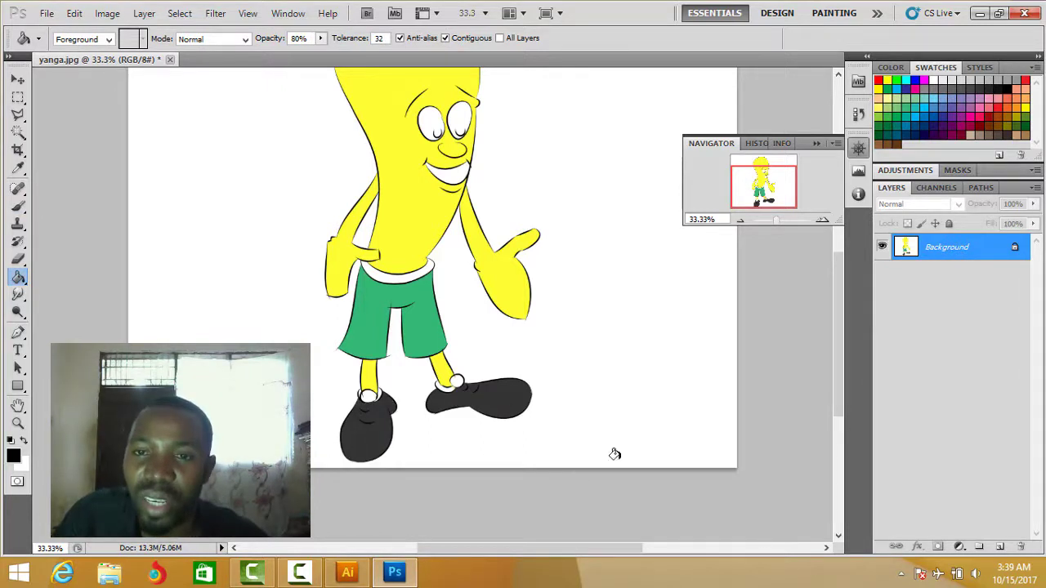
# - Erase the white background around the character with the Magic Eraser
pyautogui.click(739, 221)
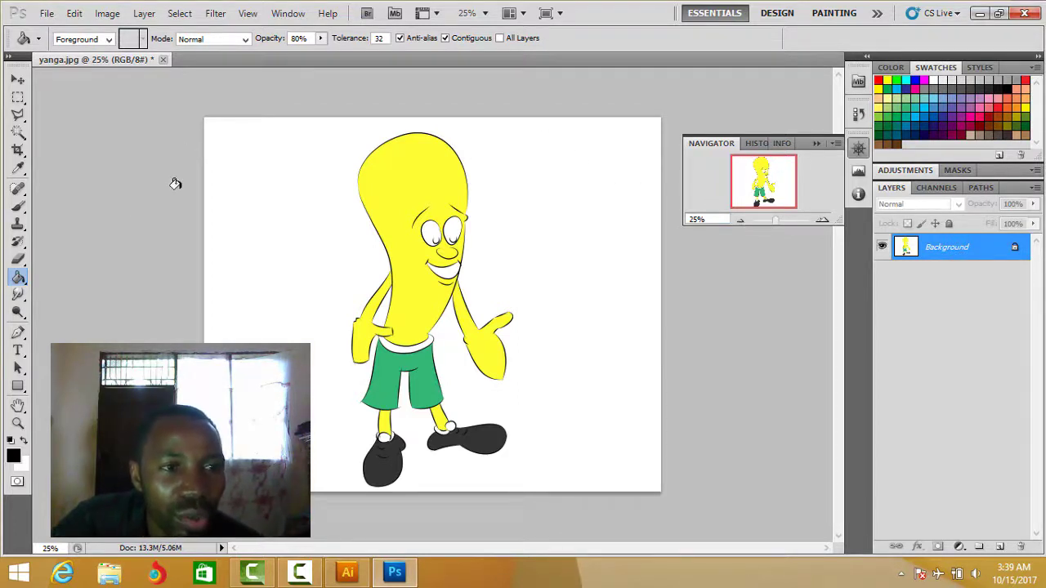
pyautogui.click(23, 263)
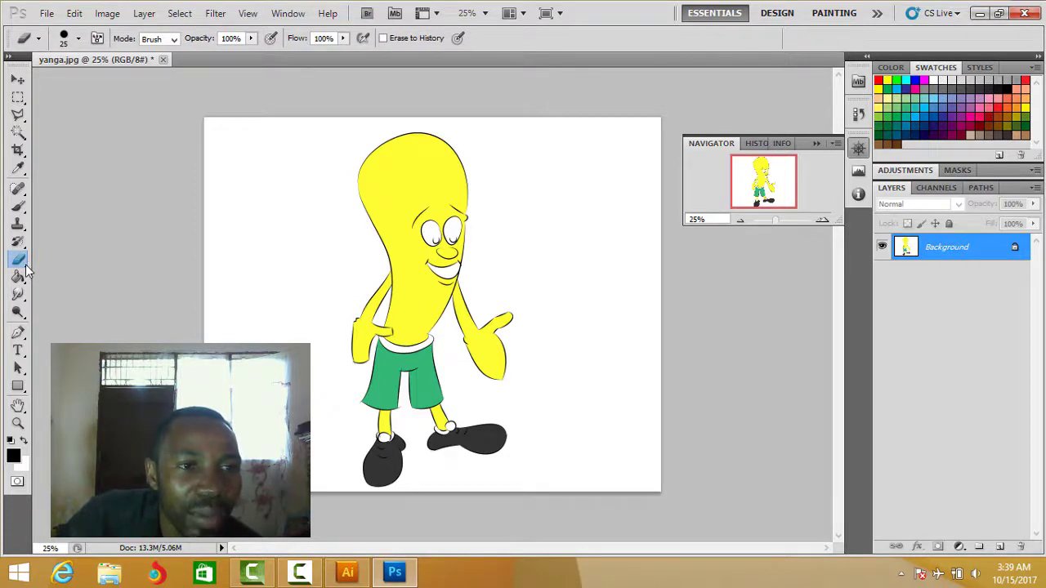
pyautogui.rightClick(26, 265)
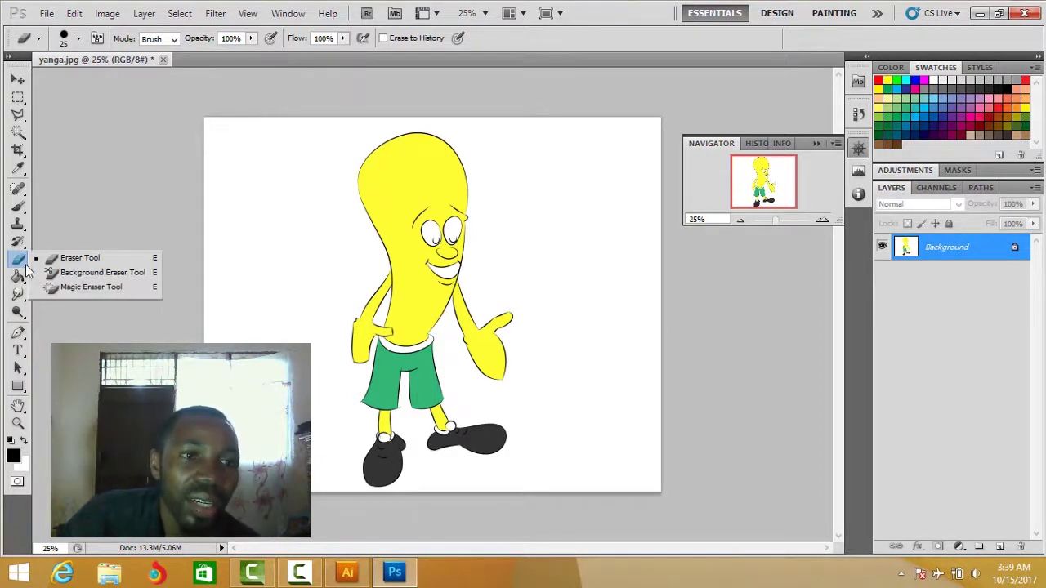
pyautogui.click(59, 287)
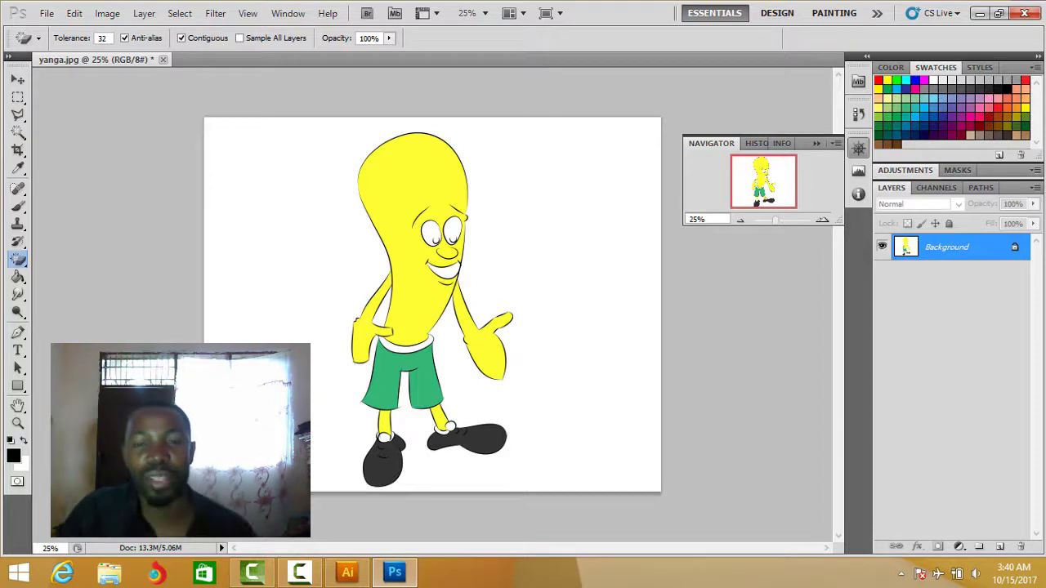
pyautogui.click(601, 227)
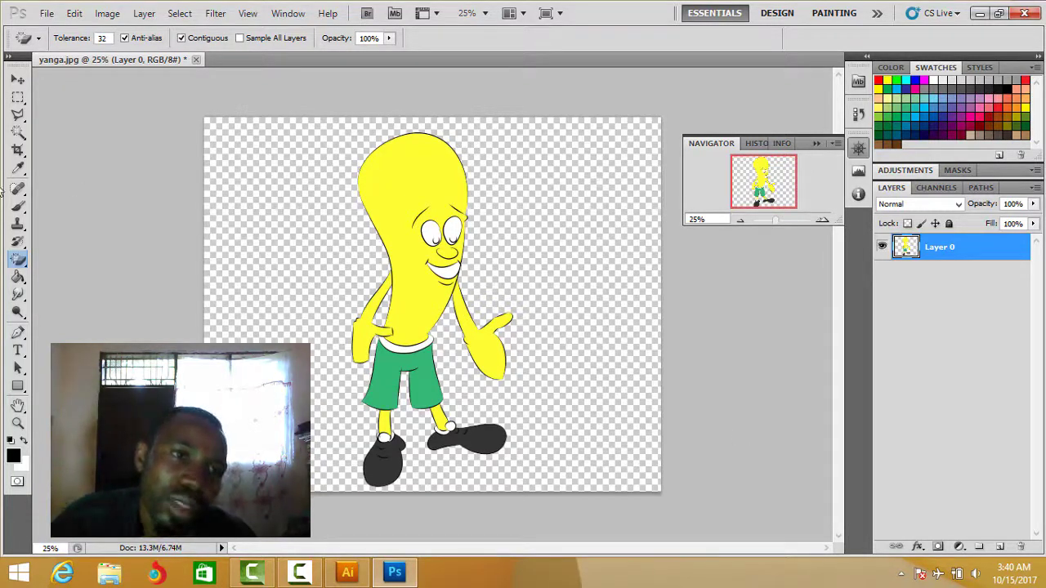
# - Crop the empty sides of the canvas, keeping its full height around the character
pyautogui.click(18, 151)
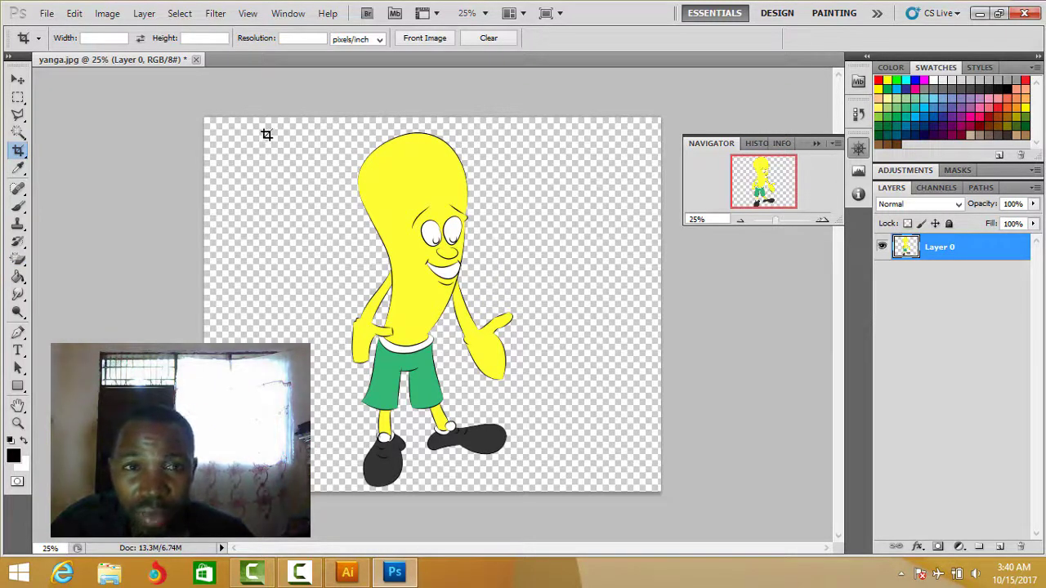
pyautogui.moveTo(312, 120)
pyautogui.mouseDown()
pyautogui.moveTo(420, 213)
pyautogui.moveTo(509, 362)
pyautogui.moveTo(546, 492)
pyautogui.mouseUp()
pyautogui.click(20, 207)
pyautogui.click(443, 225)
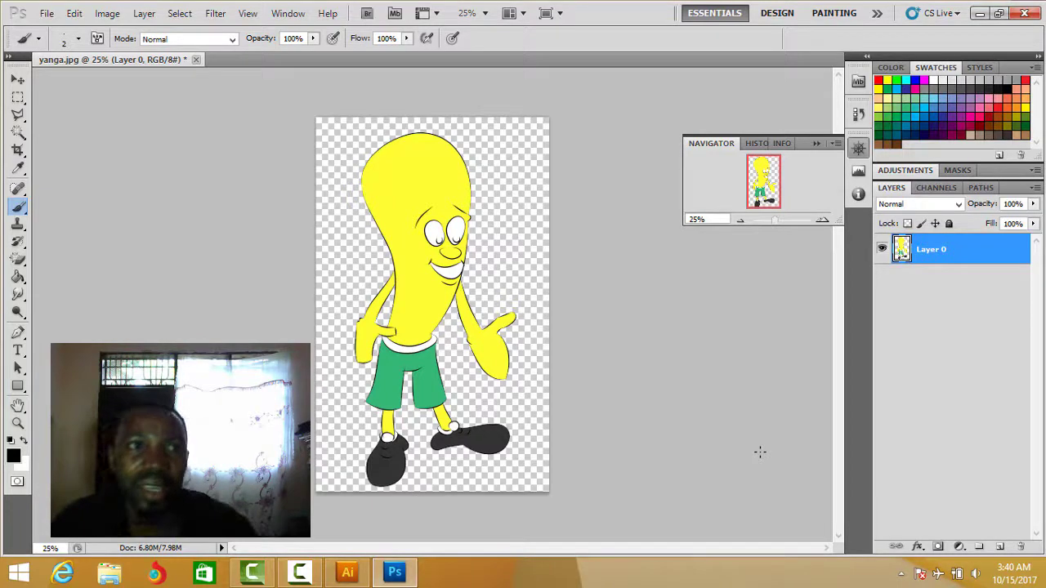
# - Save a copy of the cropped character to the Desktop as yanga.png in PNG format, with interlacing set to None
pyautogui.click(47, 15)
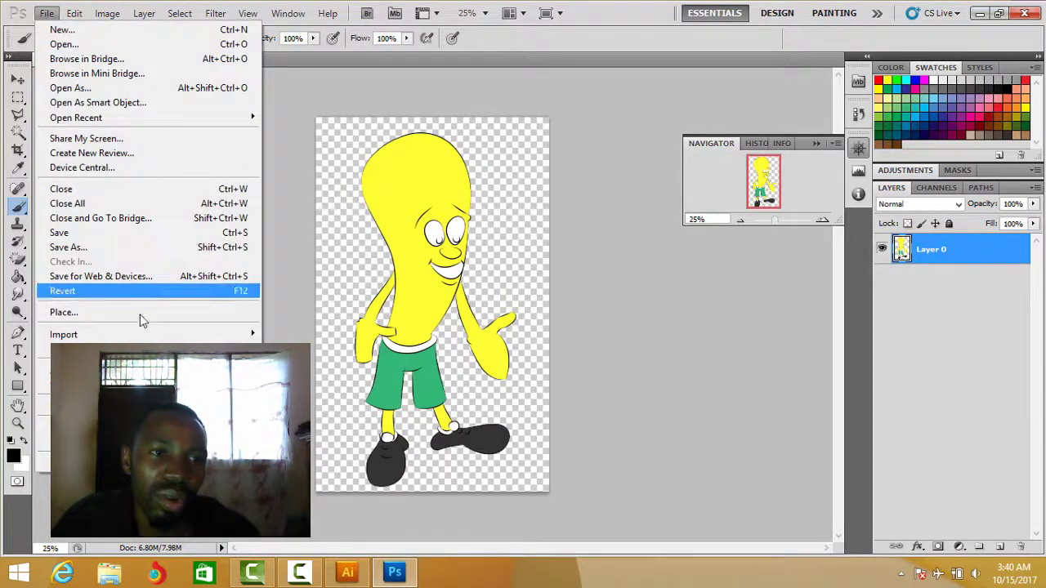
pyautogui.click(128, 249)
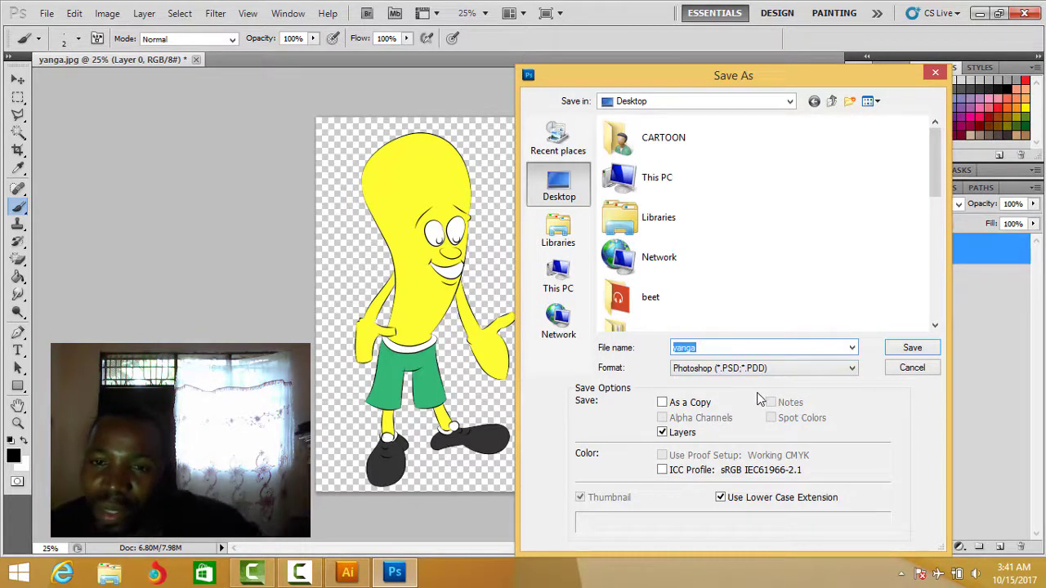
pyautogui.click(852, 370)
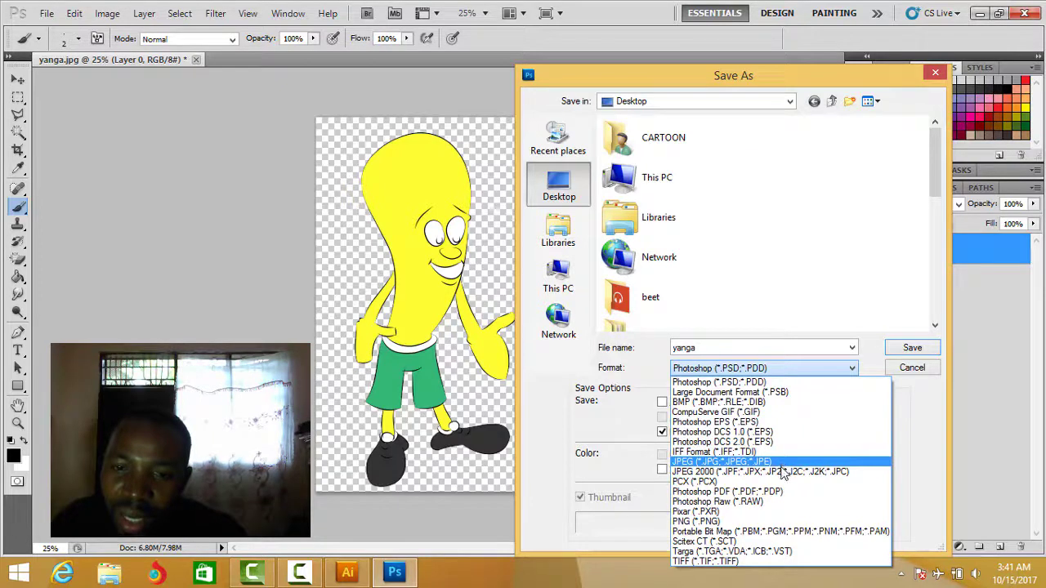
pyautogui.click(769, 521)
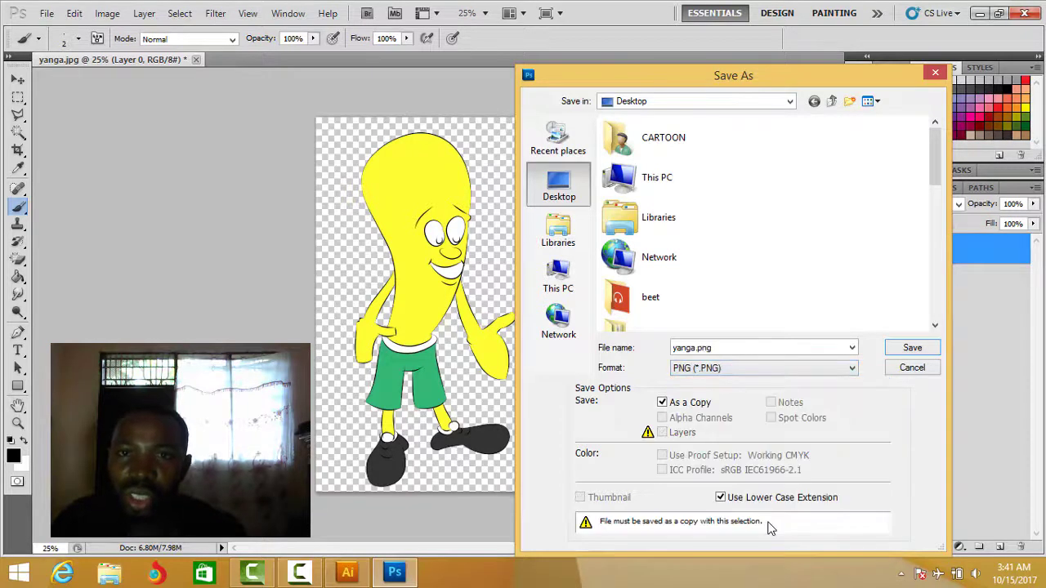
pyautogui.click(915, 351)
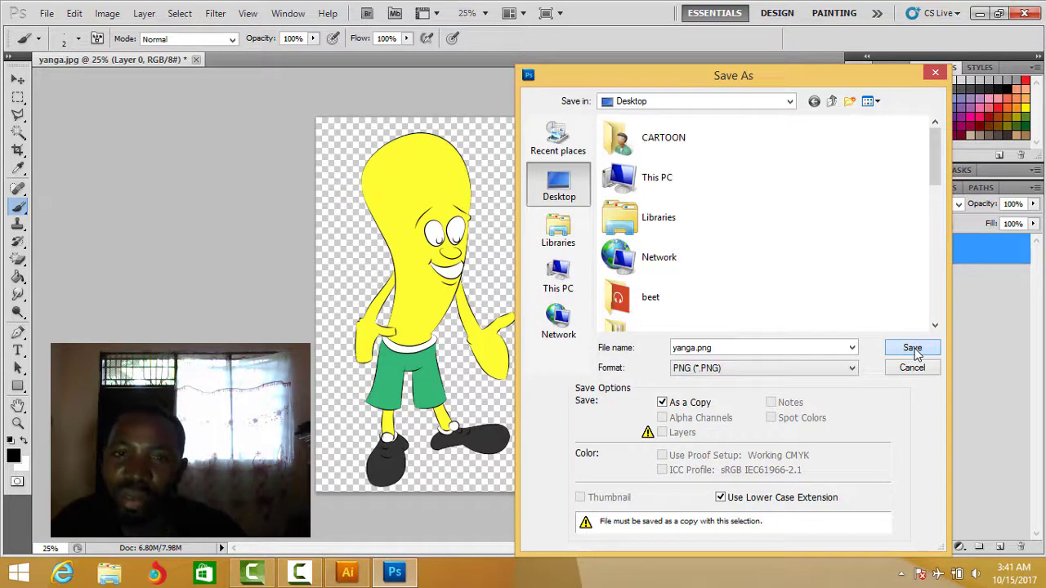
pyautogui.click(914, 349)
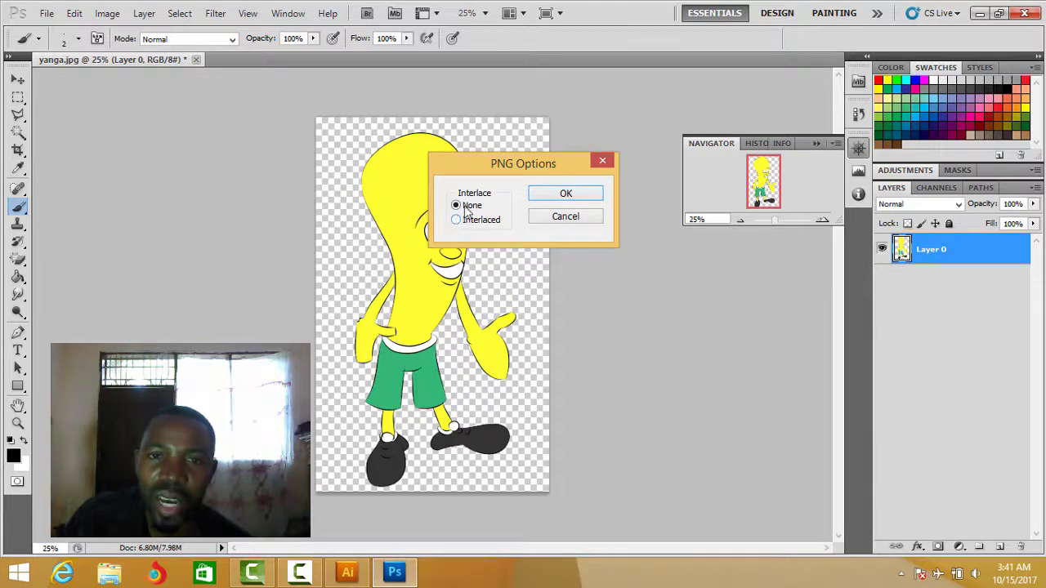
pyautogui.click(570, 197)
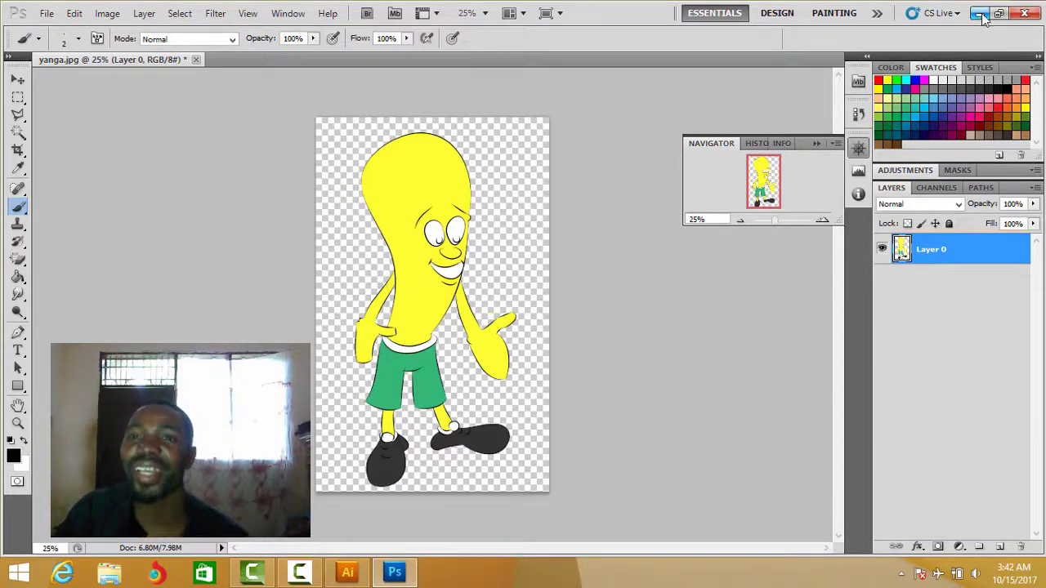
# - Go to the Windows desktop, move the new yanga image to an empty area and open it in Windows Photo Viewer
pyautogui.click(981, 14)
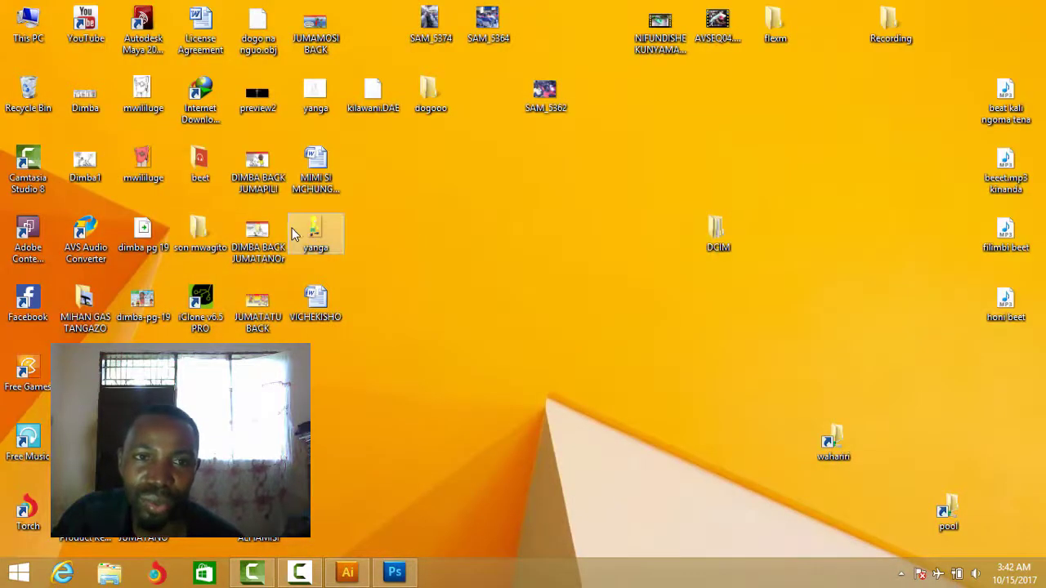
pyautogui.moveTo(316, 229); pyautogui.dragTo(554, 300)
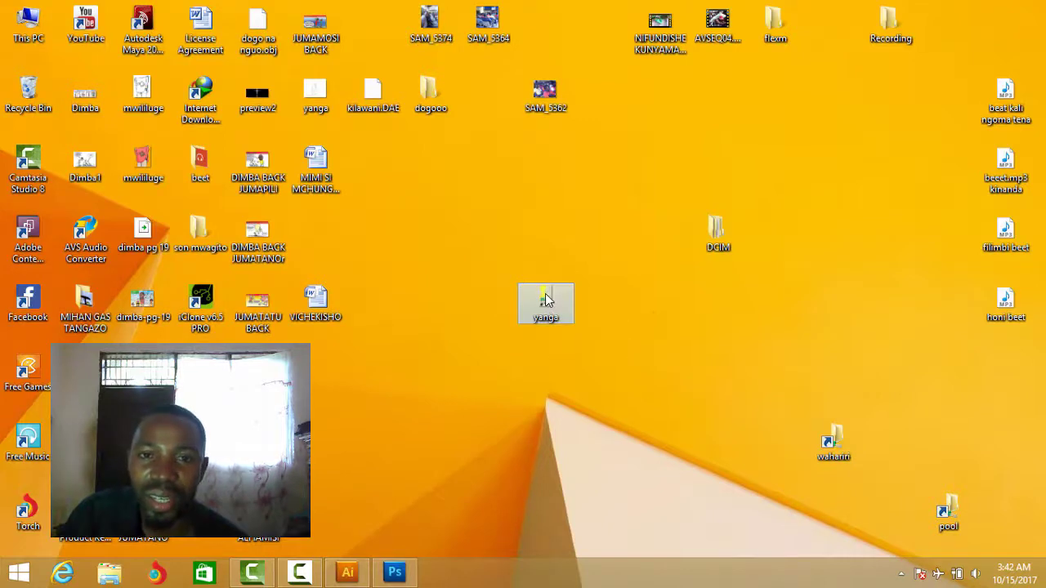
pyautogui.rightClick(546, 301)
pyautogui.click(599, 257)
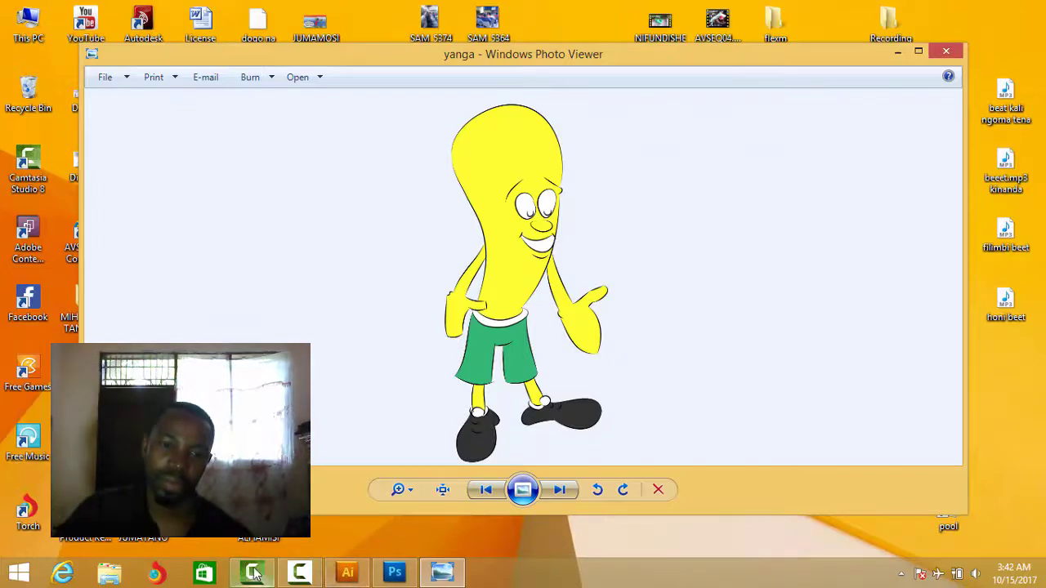
pyautogui.click(301, 573)
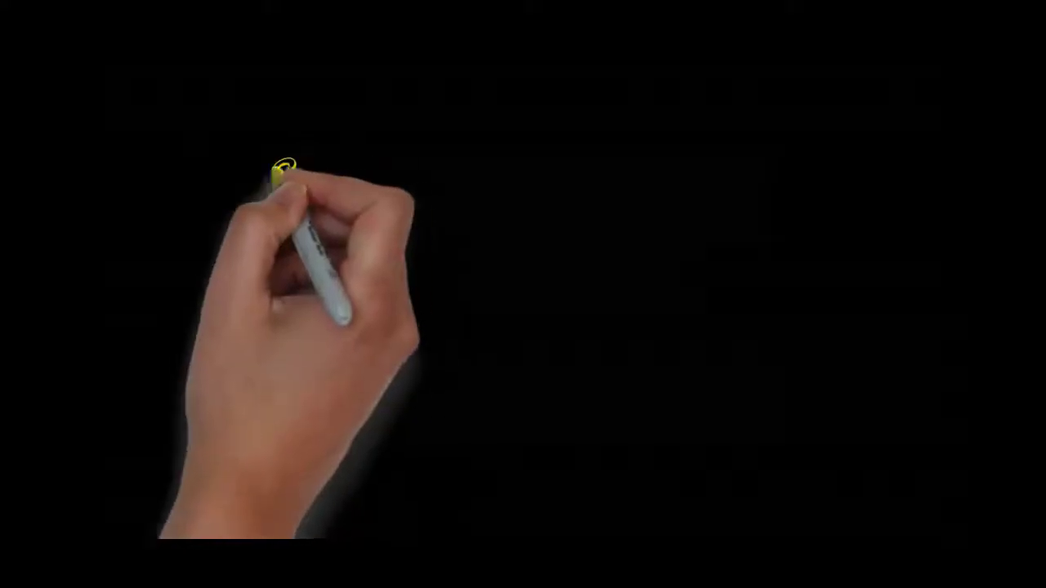